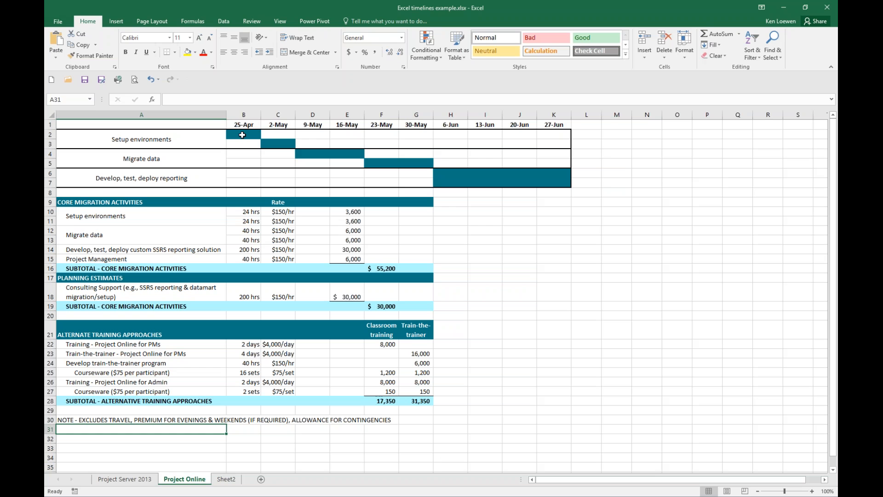
# Step: Examine the timeline bars and the cost estimate sections on the Project Online sheet, and put the workbook away
pyautogui.moveTo(243, 135); pyautogui.dragTo(483, 183)
pyautogui.click(452, 176)
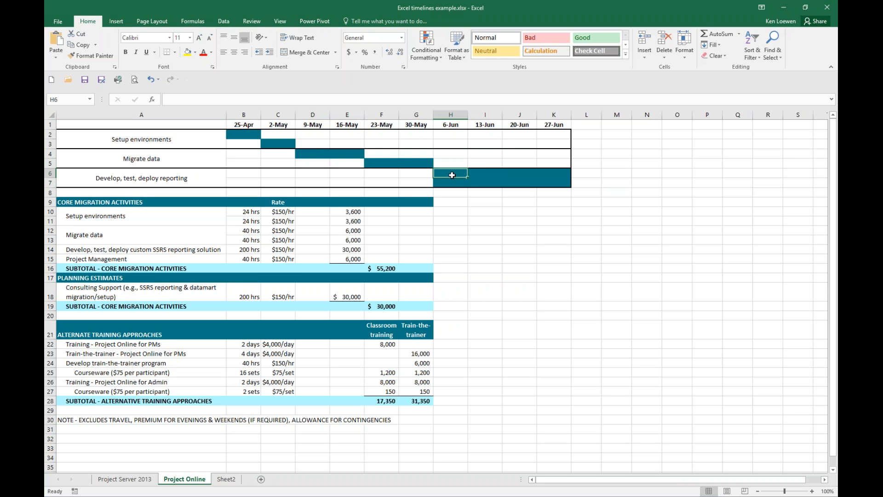
pyautogui.click(454, 182)
pyautogui.click(478, 182)
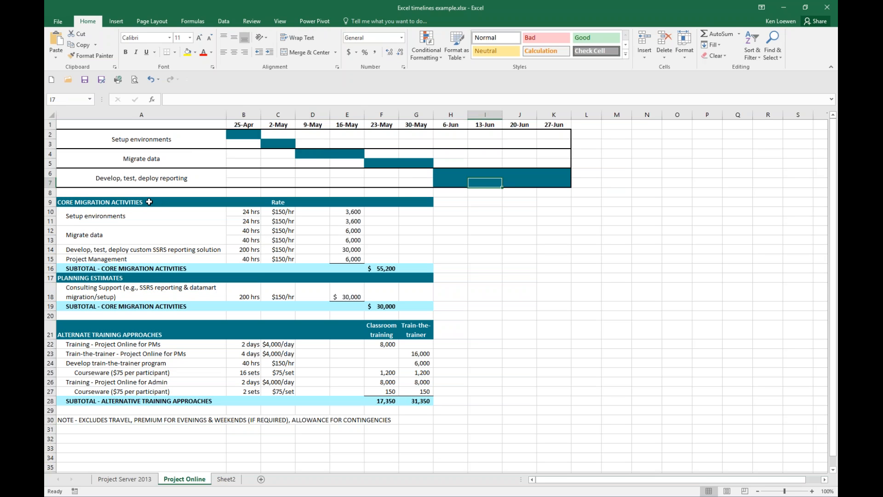
pyautogui.moveTo(147, 202); pyautogui.dragTo(424, 414)
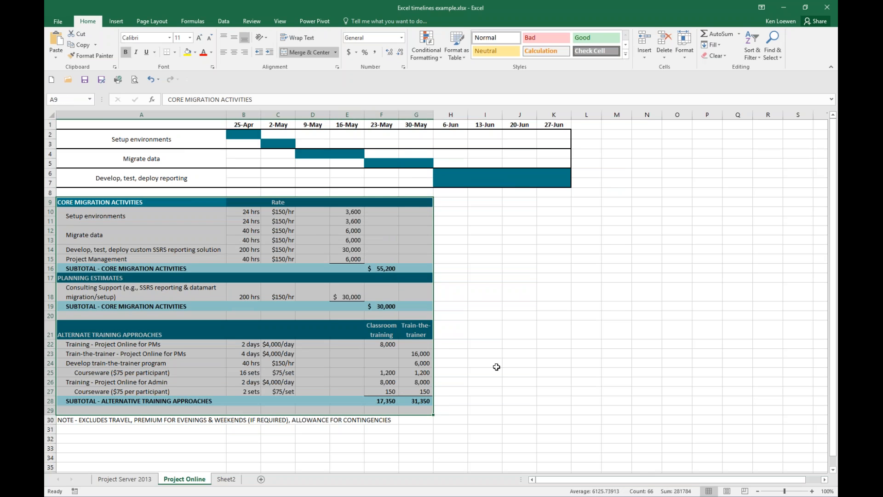
pyautogui.moveTo(154, 139); pyautogui.dragTo(546, 182)
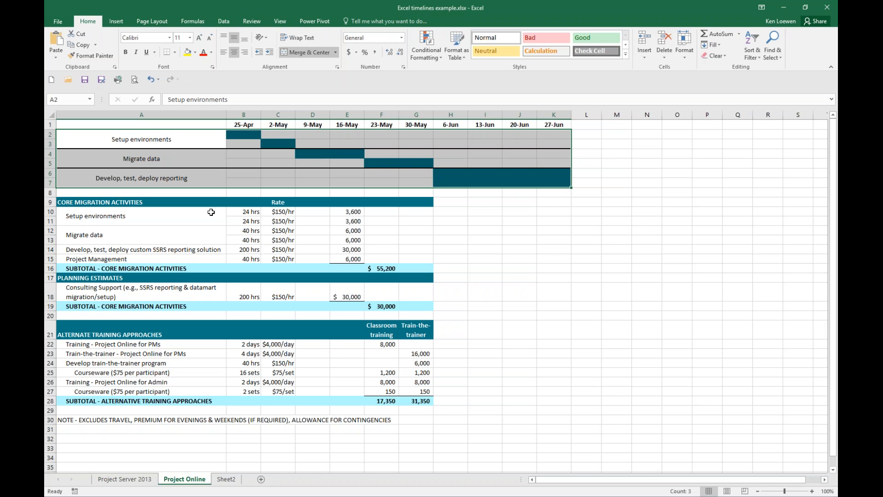
pyautogui.click(784, 8)
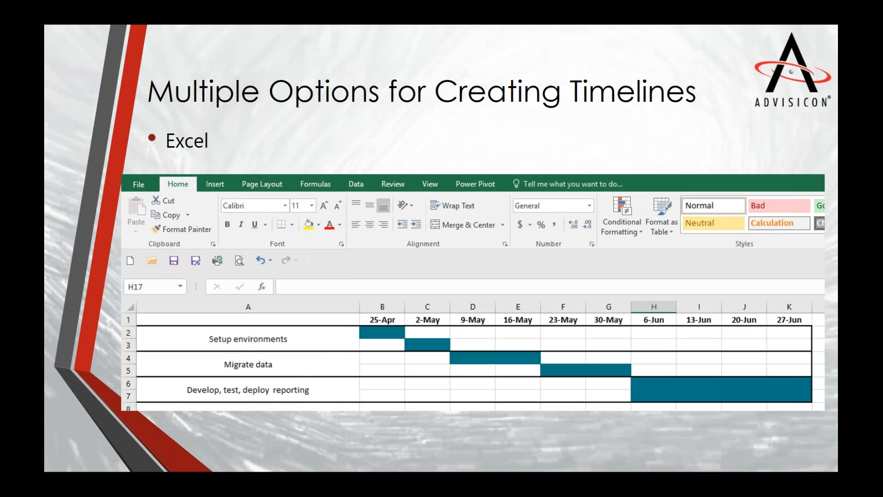
# Step: Advance the presentation by one slide and switch to the project schedule in Project Professional
pyautogui.press('Right')
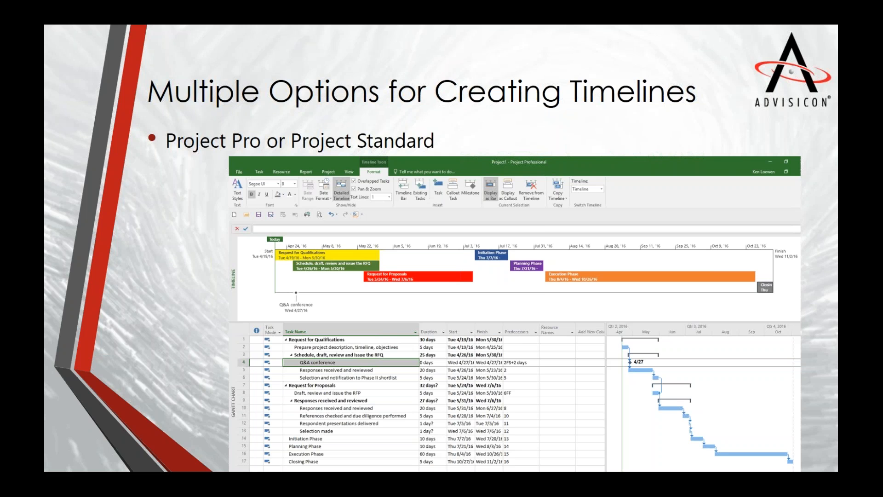
pyautogui.hotkey('alt', 'Tab')
pyautogui.doubleClick(303, 64)
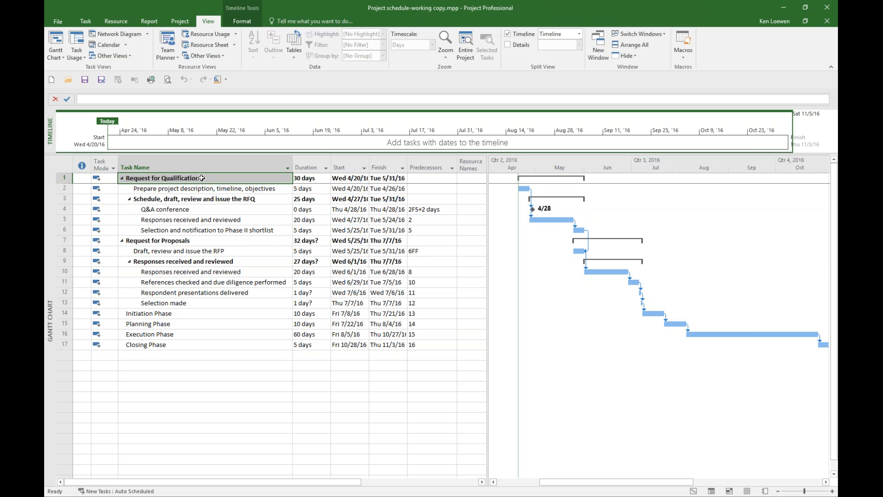
# Step: Add the Request for Qualifications summary task to the timeline and fill its bar yellow
pyautogui.rightClick(201, 178)
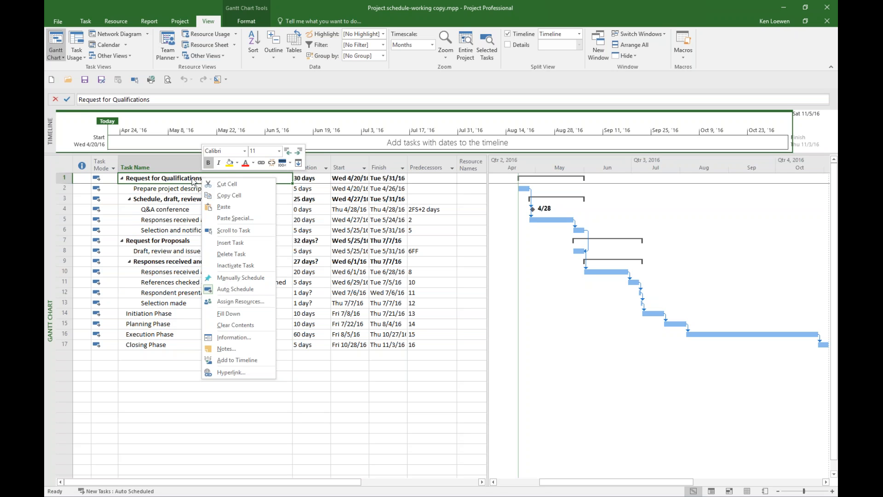
pyautogui.click(239, 364)
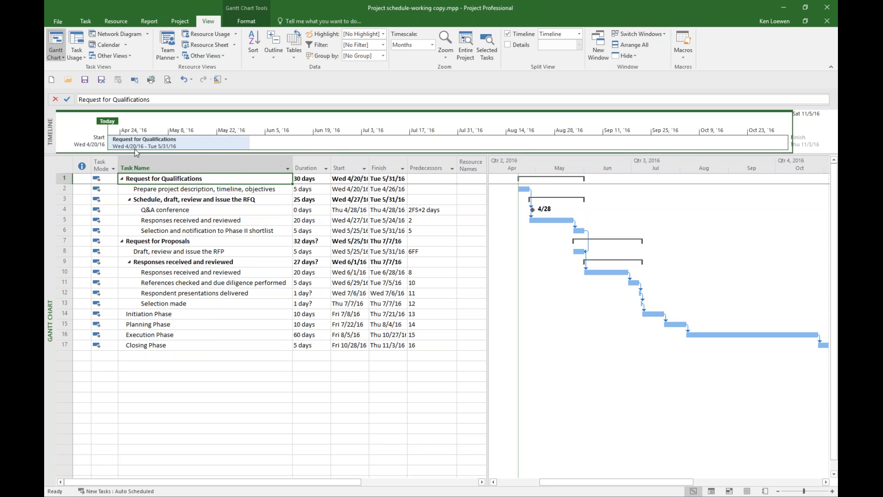
pyautogui.click(186, 145)
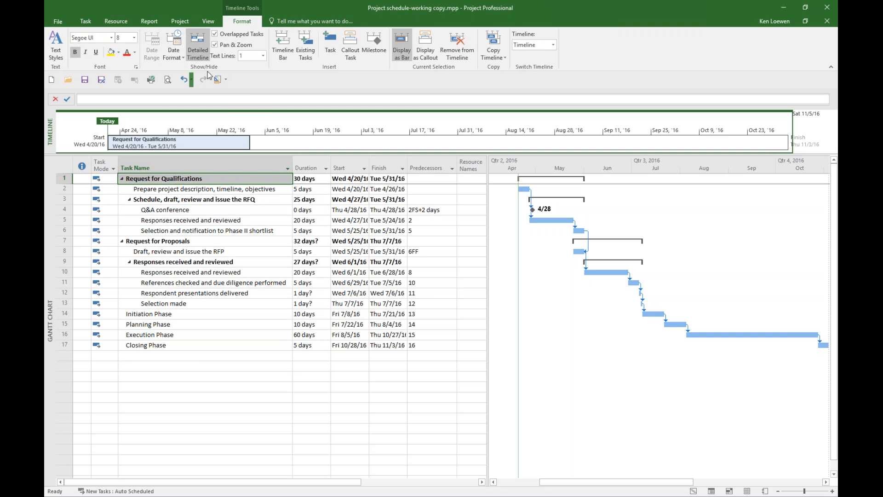
pyautogui.click(110, 52)
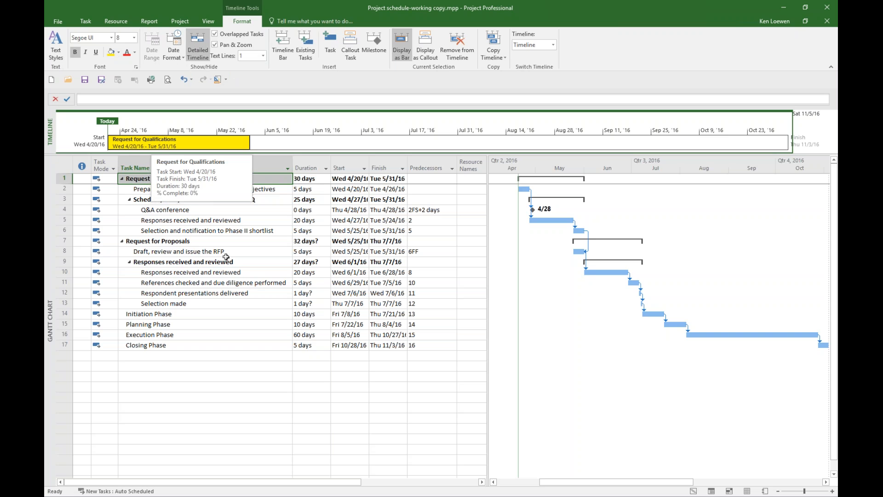
# Step: Add the Request for Proposals summary task to the timeline and format its bar with a dark green fill and white text
pyautogui.rightClick(193, 241)
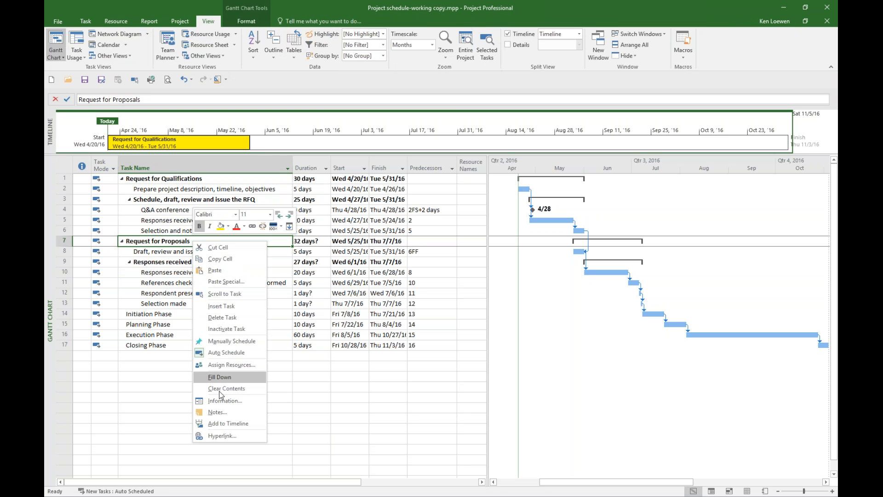
pyautogui.click(226, 424)
pyautogui.click(315, 160)
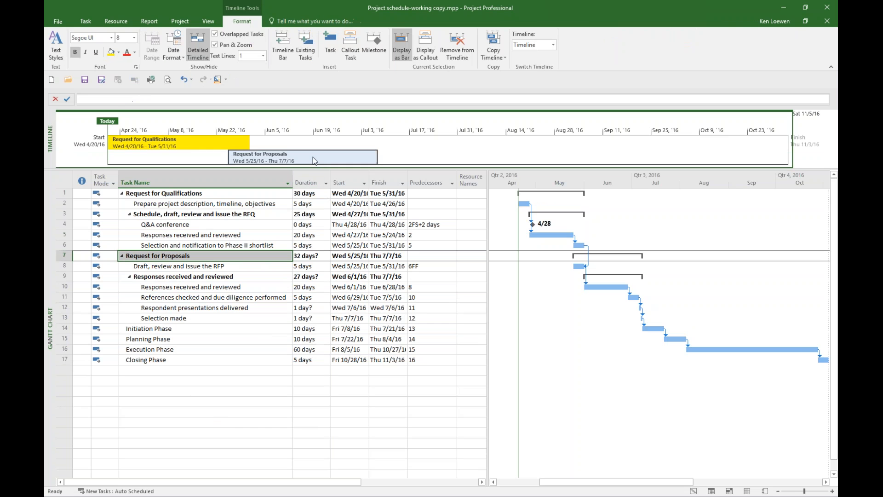
pyautogui.click(120, 53)
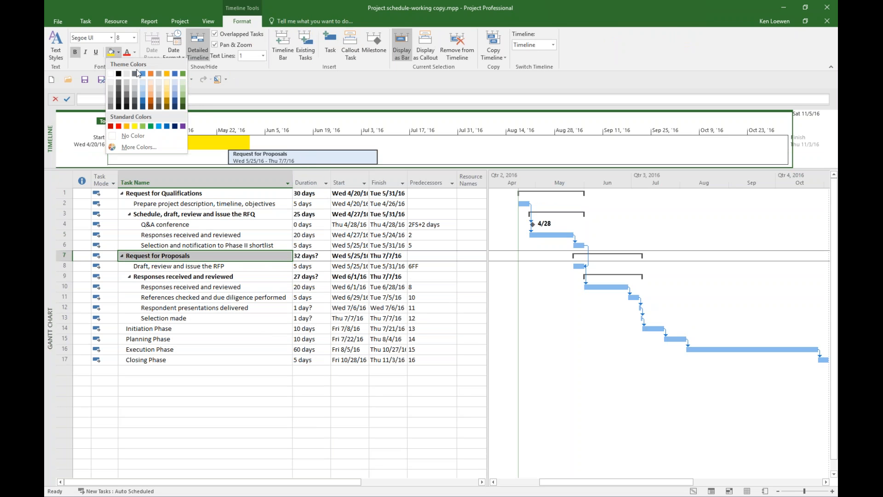
pyautogui.click(183, 106)
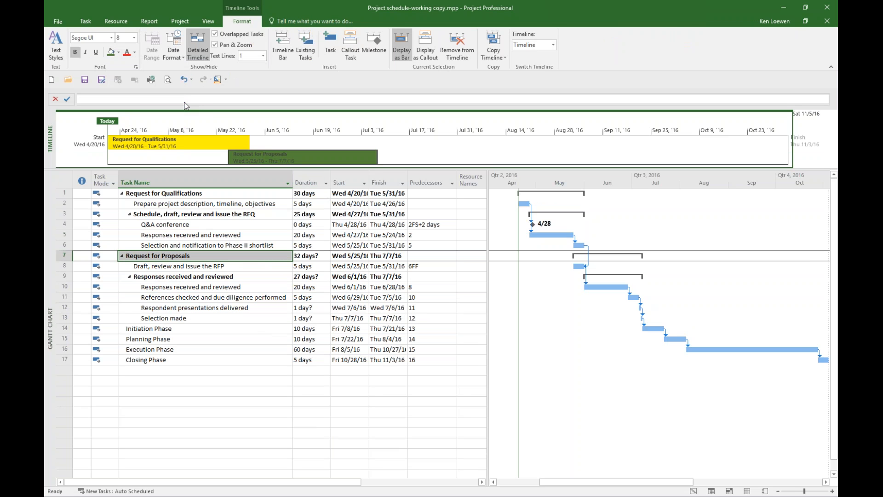
pyautogui.click(134, 51)
pyautogui.click(127, 87)
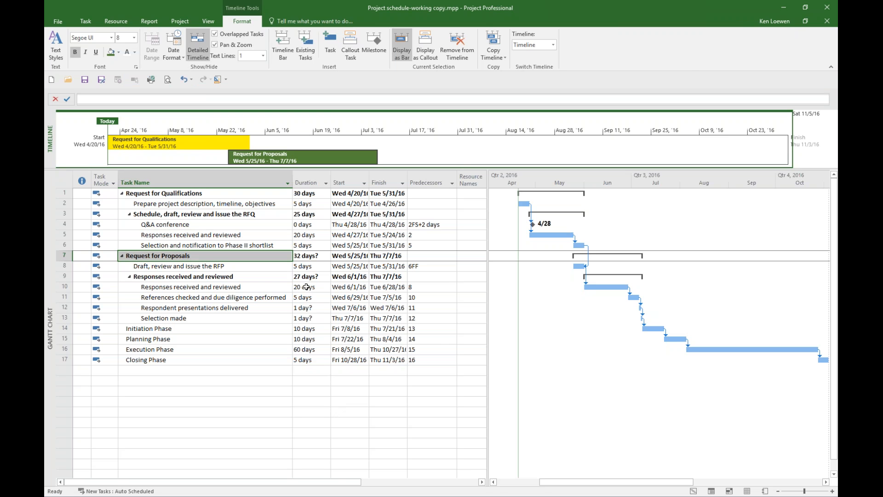
# Step: Set the duration of the task "Draft, review and issue the RFP" to 50 days
pyautogui.click(313, 267)
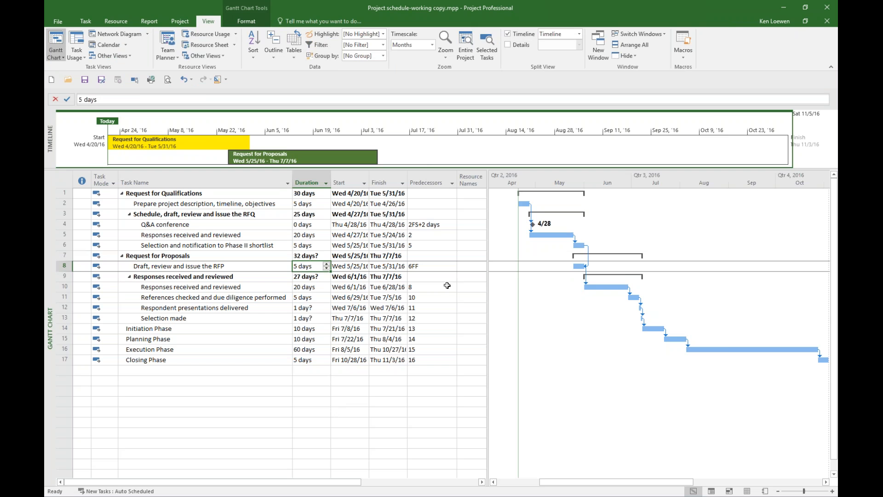
pyautogui.write('50')
pyautogui.press('Return')
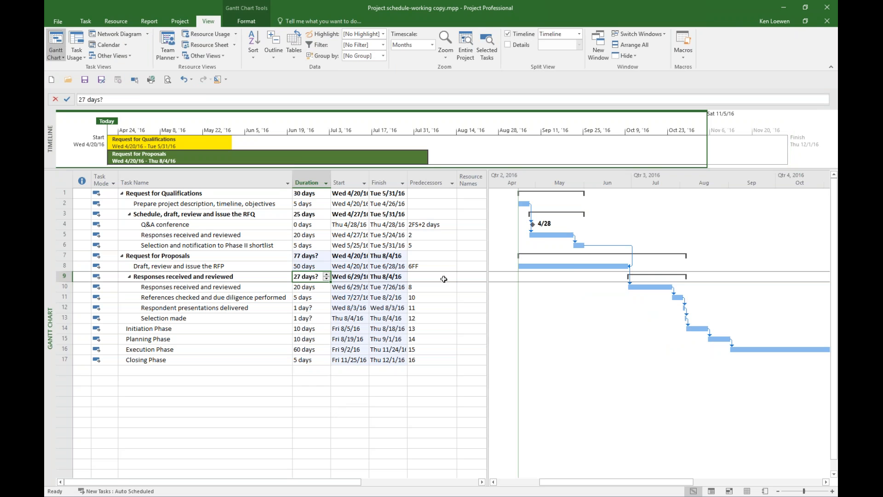
# Step: View the Copy Timeline options for the project timeline and return to the presentation slide
pyautogui.click(239, 138)
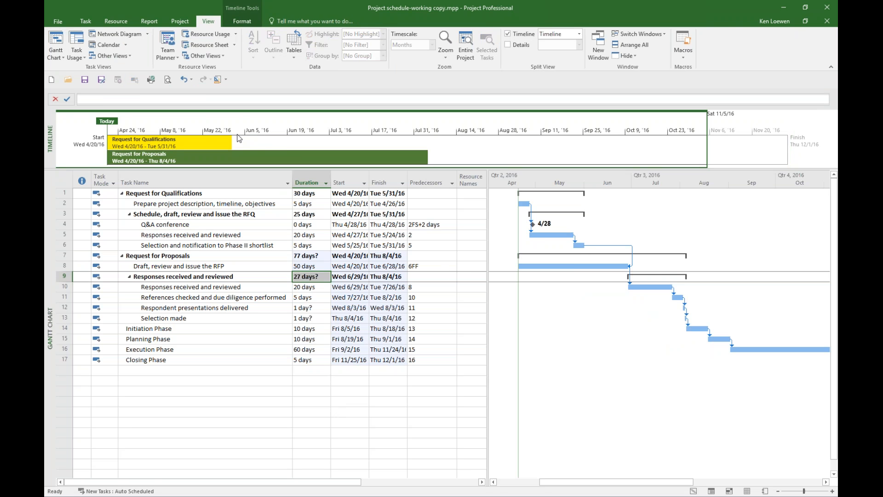
pyautogui.click(247, 20)
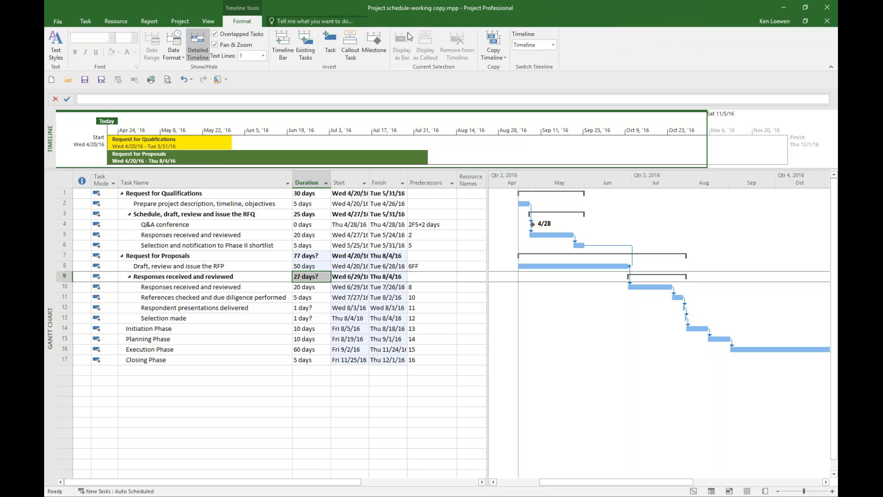
pyautogui.click(492, 54)
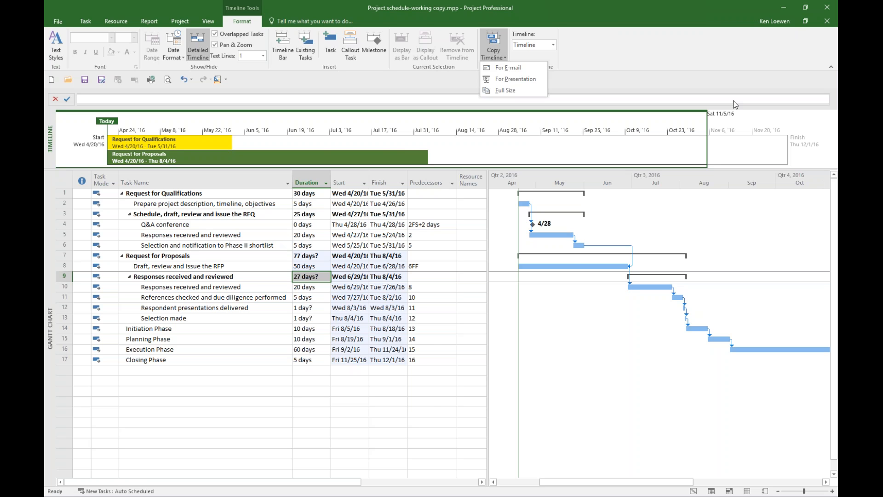
pyautogui.click(791, 6)
pyautogui.click(790, 6)
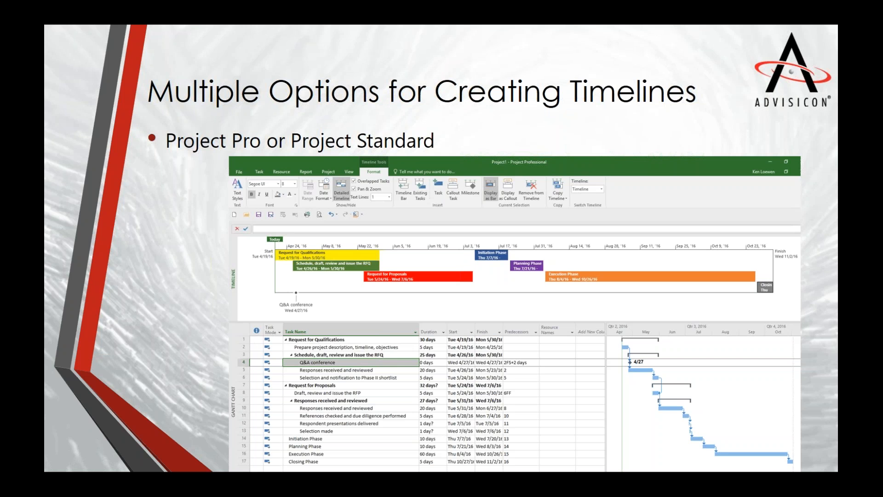
# Step: Switch to Visio and create a drawing in US units from the Timeline template in the Schedules suggested search
pyautogui.press('Right')
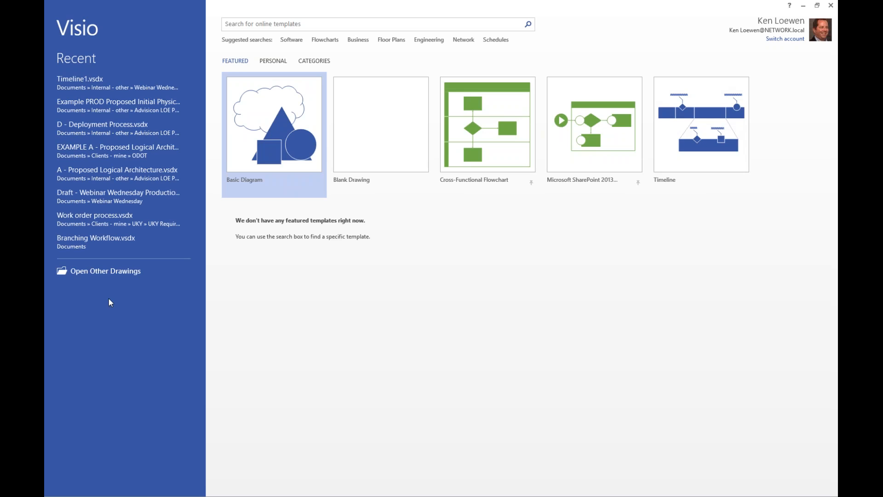
pyautogui.click(109, 275)
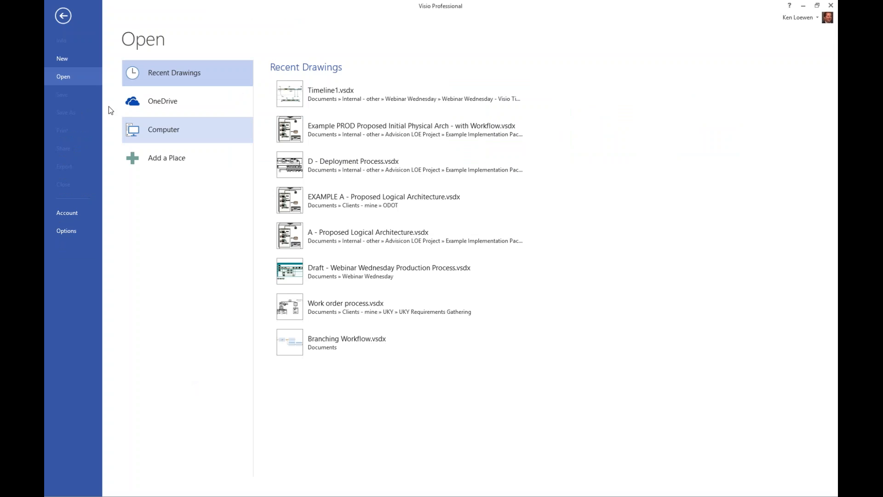
pyautogui.click(64, 54)
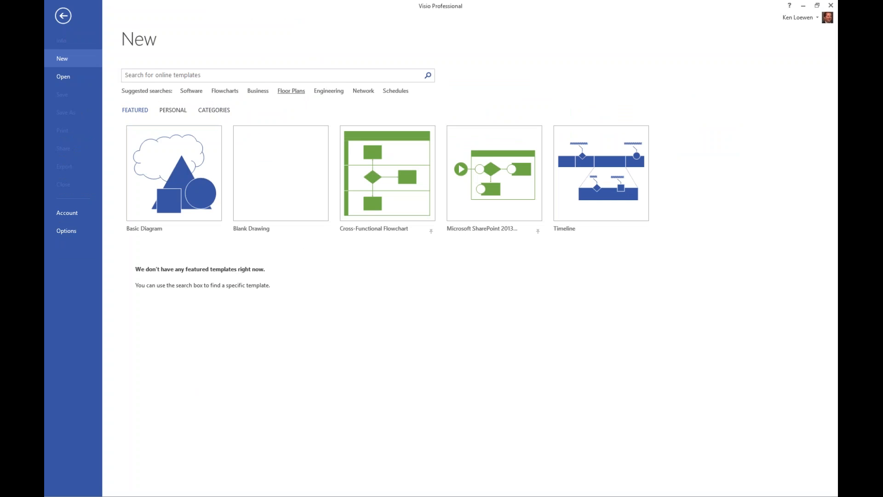
pyautogui.click(395, 92)
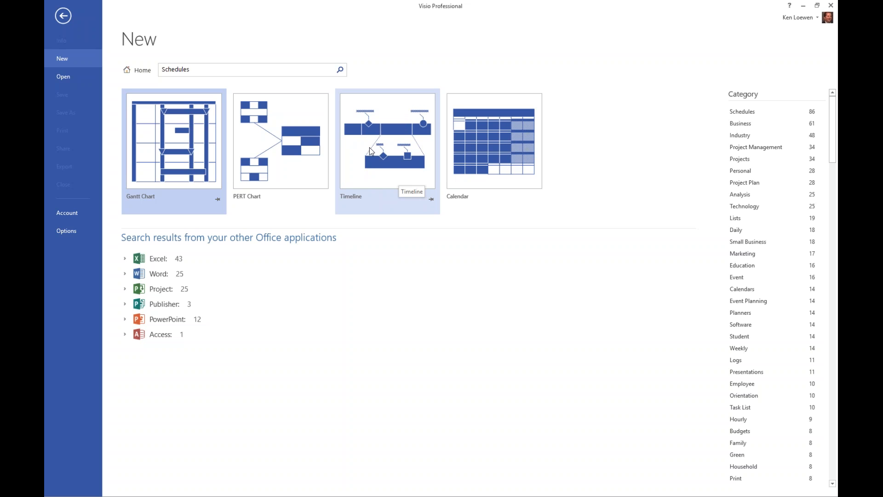
pyautogui.click(397, 186)
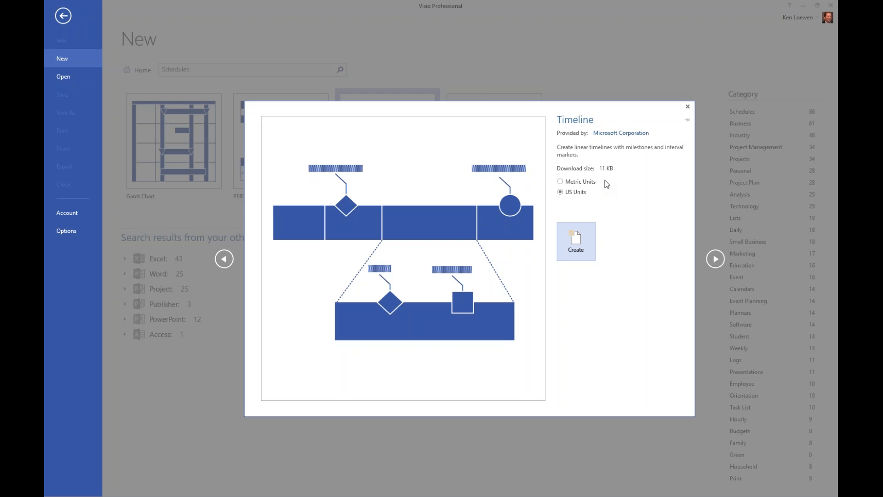
pyautogui.click(577, 243)
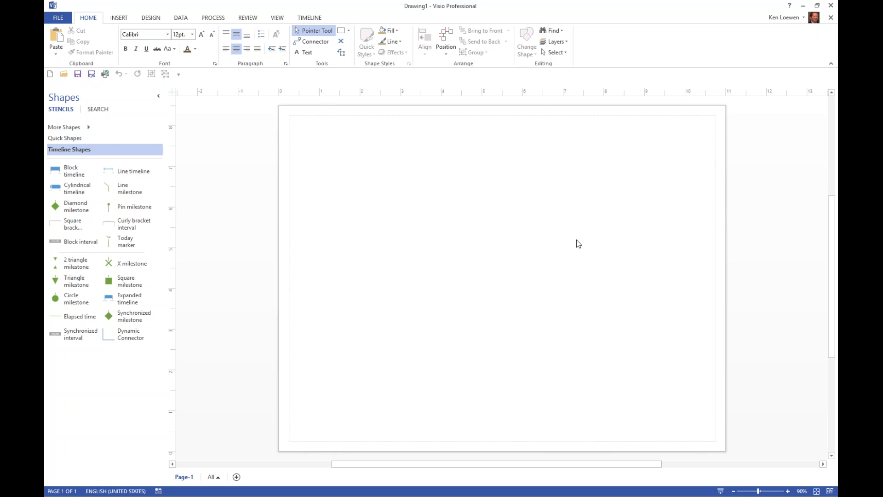
# Step: Pin the Timeline template to the featured new-drawing templates and return to the blank drawing
pyautogui.click(61, 21)
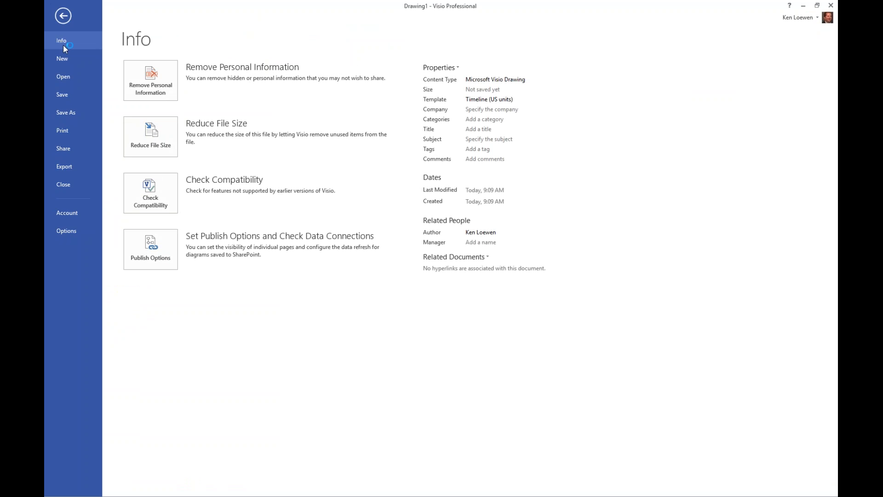
pyautogui.click(62, 59)
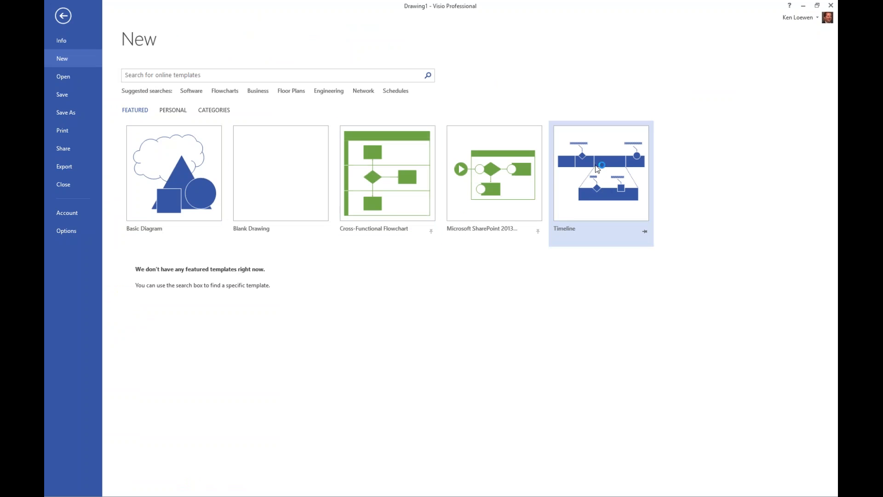
pyautogui.click(643, 237)
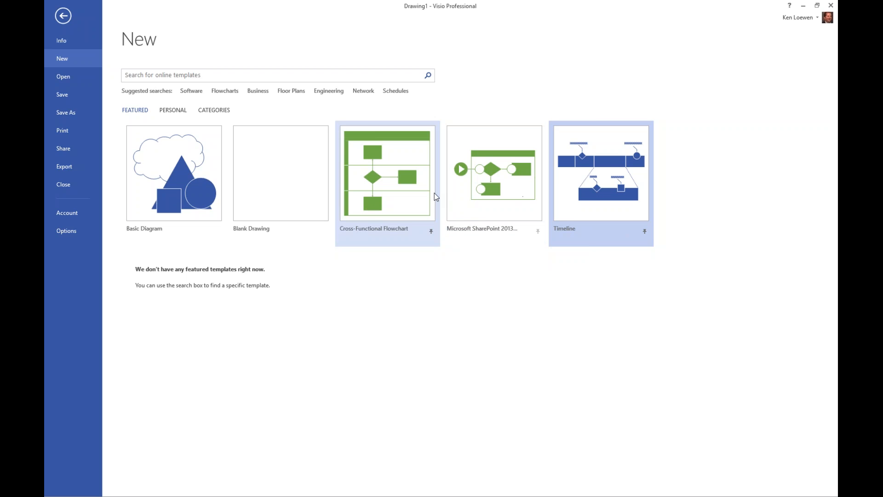
pyautogui.click(63, 16)
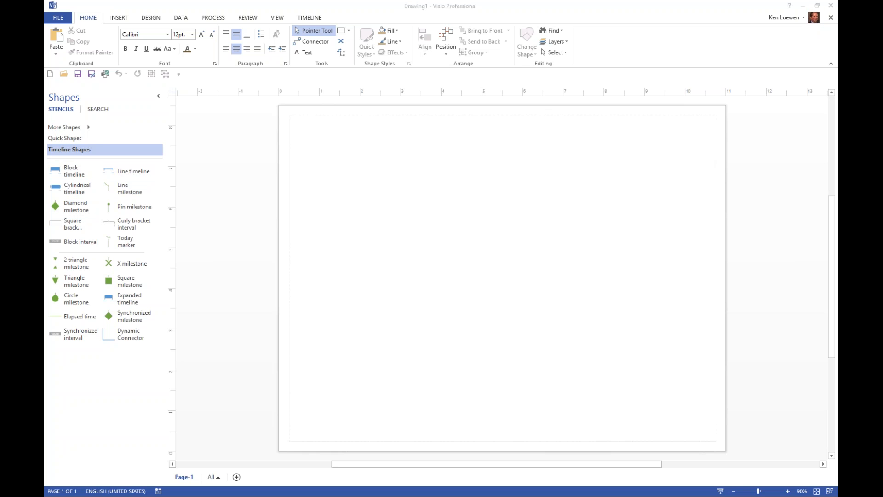
pyautogui.moveTo(146, 373); pyautogui.dragTo(47, 299)
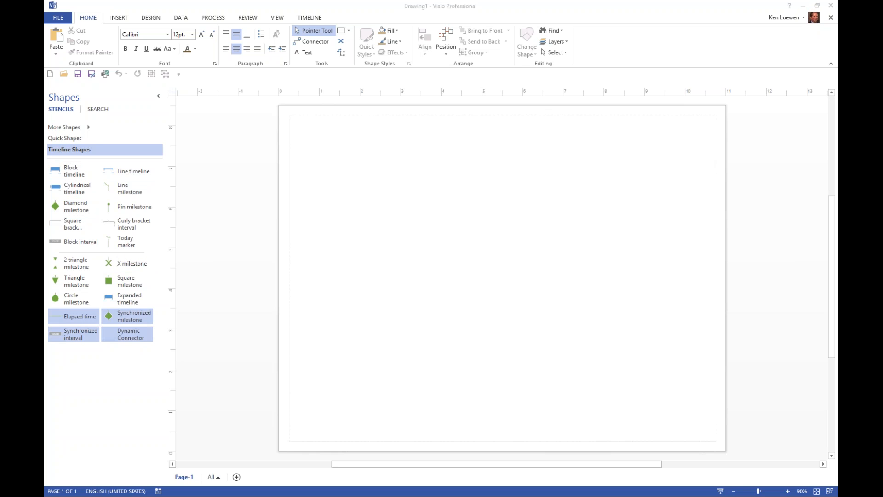
pyautogui.click(65, 73)
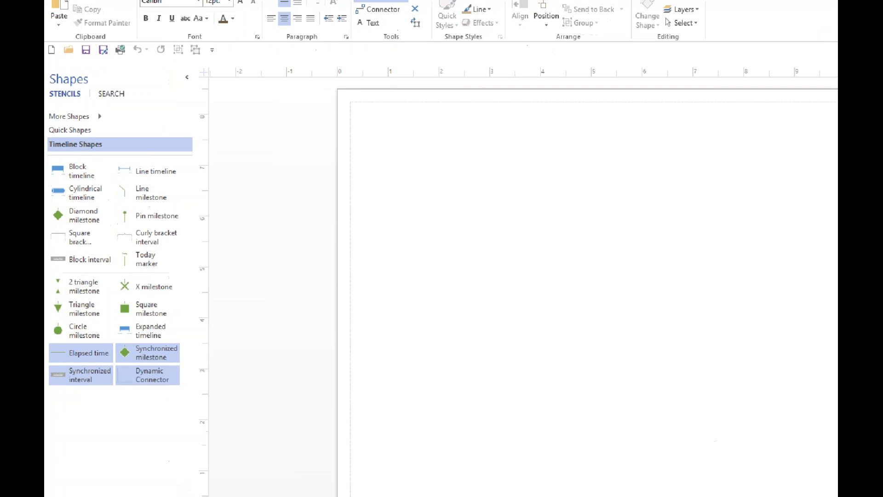
pyautogui.click(57, 164)
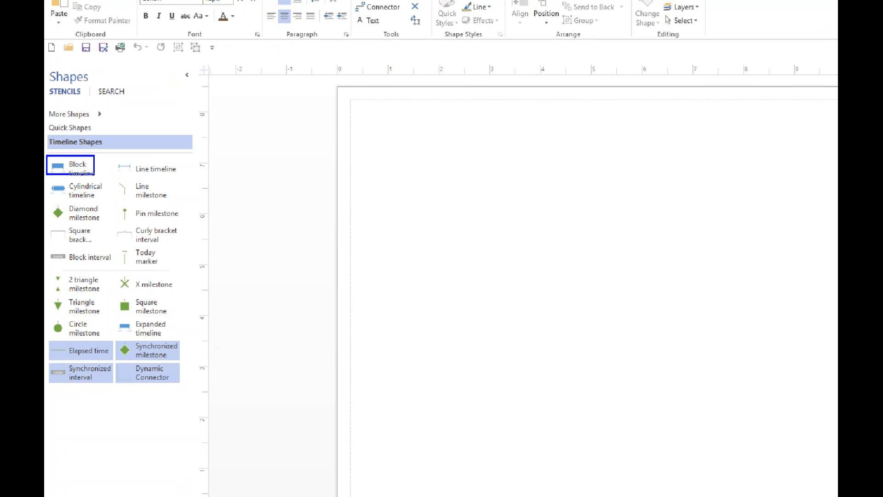
pyautogui.keyDown('ctrl'); pyautogui.click(88, 184); pyautogui.keyUp('ctrl')
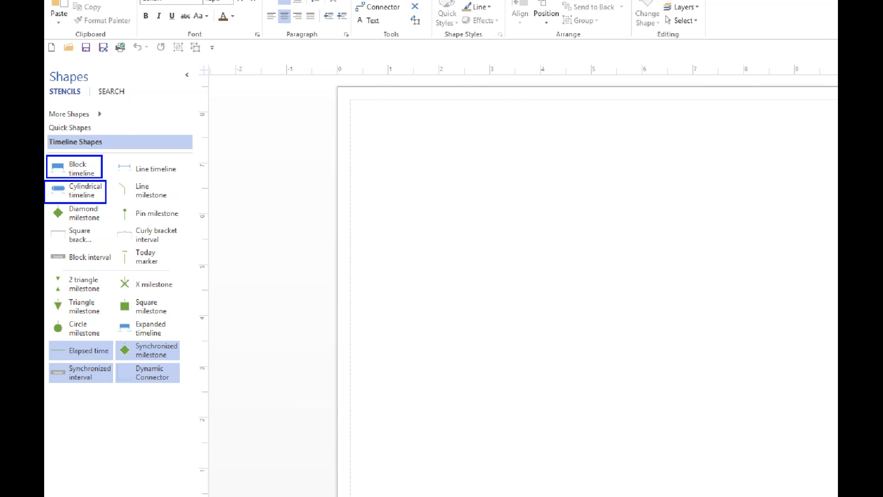
pyautogui.keyDown('ctrl'); pyautogui.click(111, 158); pyautogui.keyUp('ctrl')
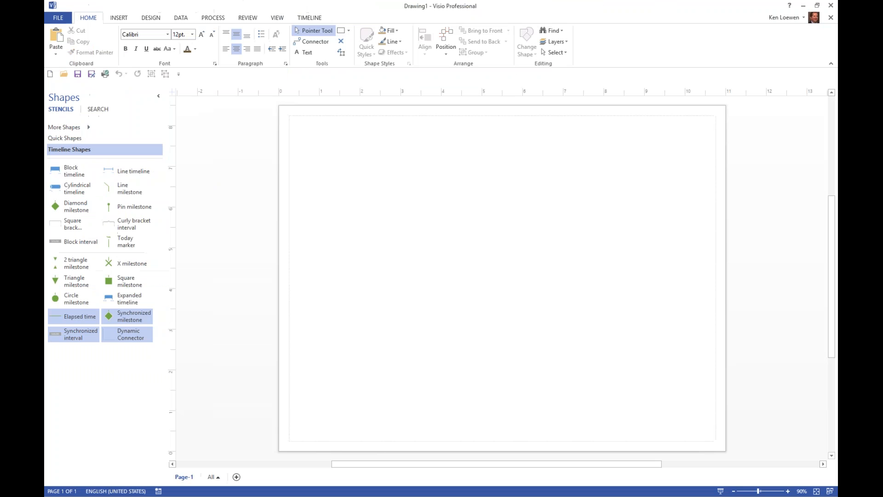
# Step: Place a Block timeline across the upper part of the page, running from 4/1/2016 to 8/31/2016
pyautogui.click(67, 170)
pyautogui.moveTo(69, 170); pyautogui.dragTo(500, 157)
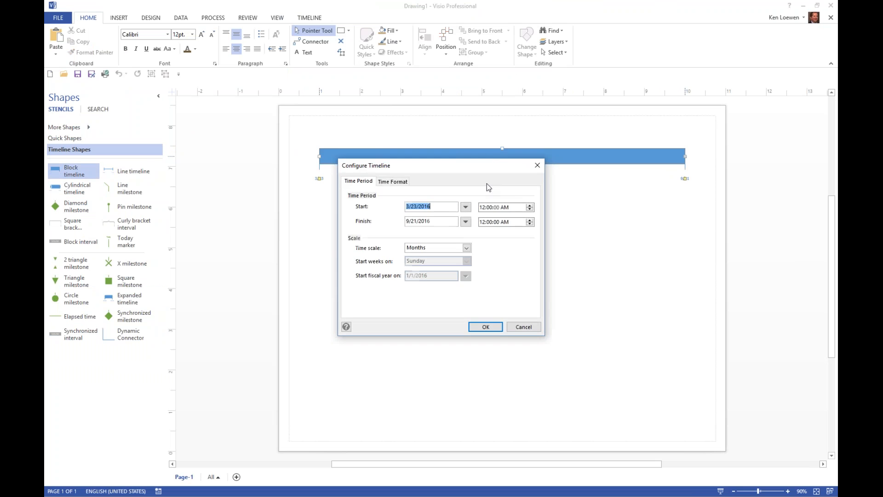
pyautogui.click(466, 208)
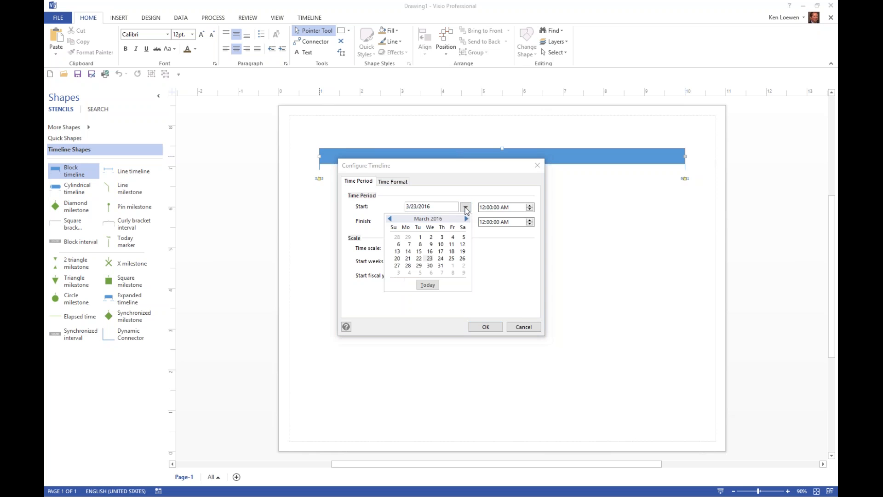
pyautogui.click(453, 266)
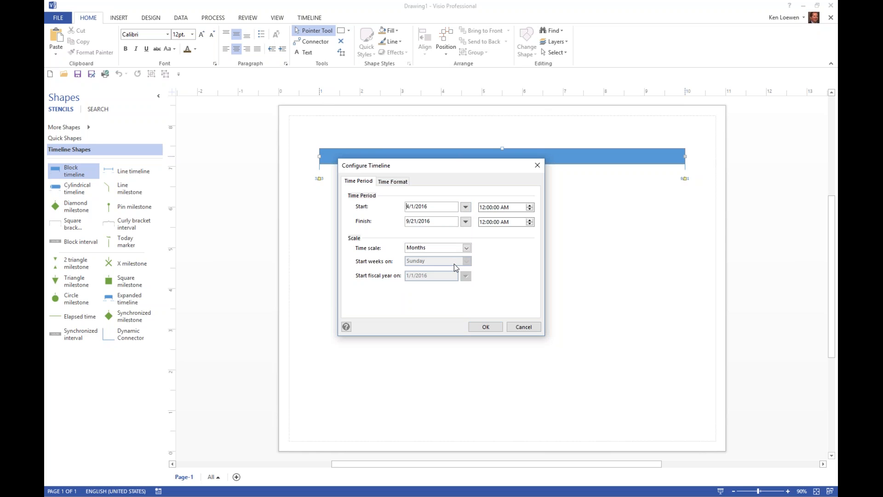
pyautogui.click(466, 222)
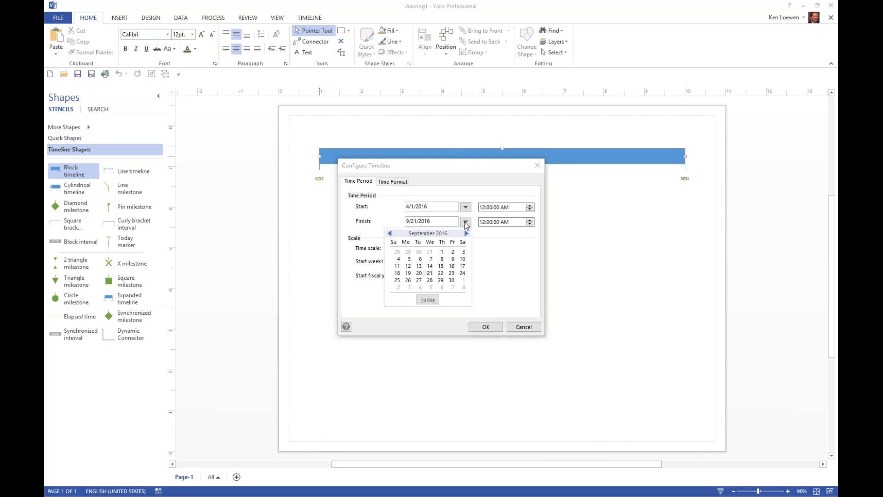
pyautogui.click(428, 252)
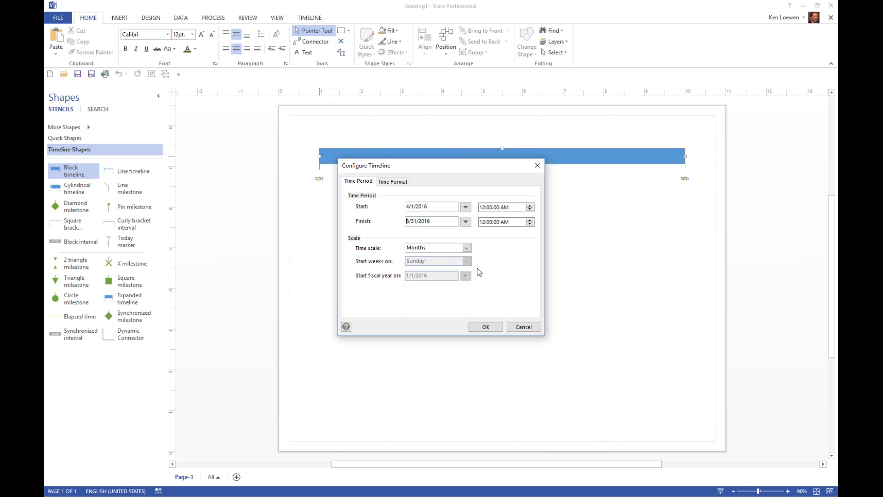
pyautogui.click(488, 330)
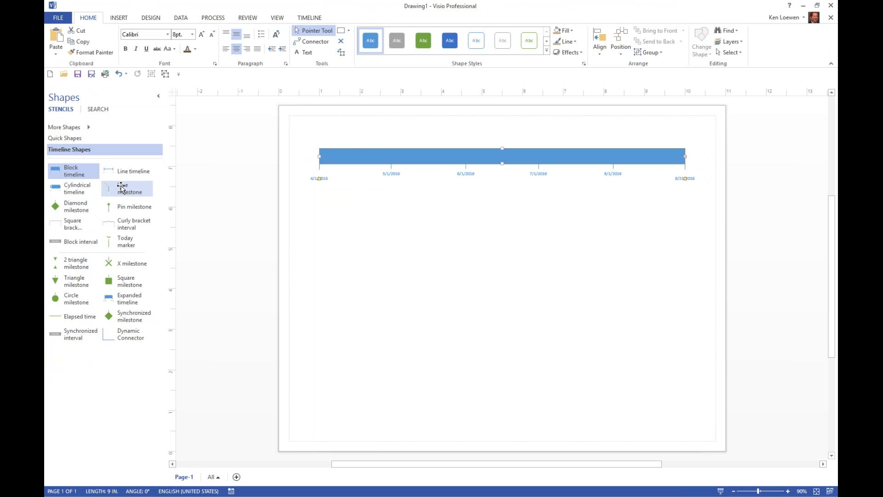
# Step: Add a Line milestone to the timeline, dated 4/15/2016 and described as "Complete Planning Phase"
pyautogui.moveTo(123, 188); pyautogui.dragTo(360, 153)
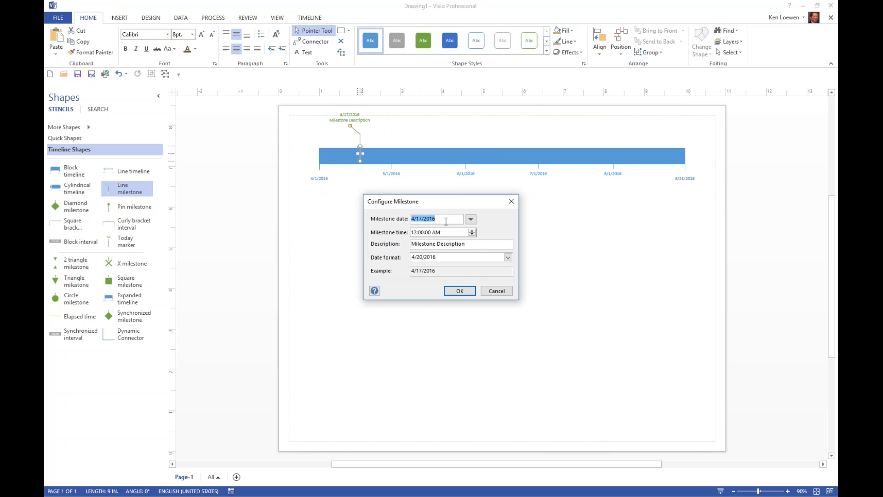
pyautogui.click(470, 219)
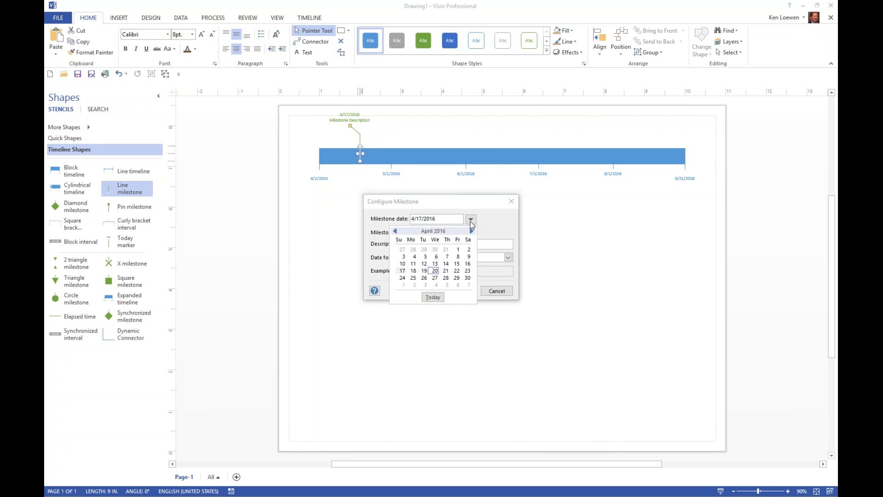
pyautogui.click(457, 264)
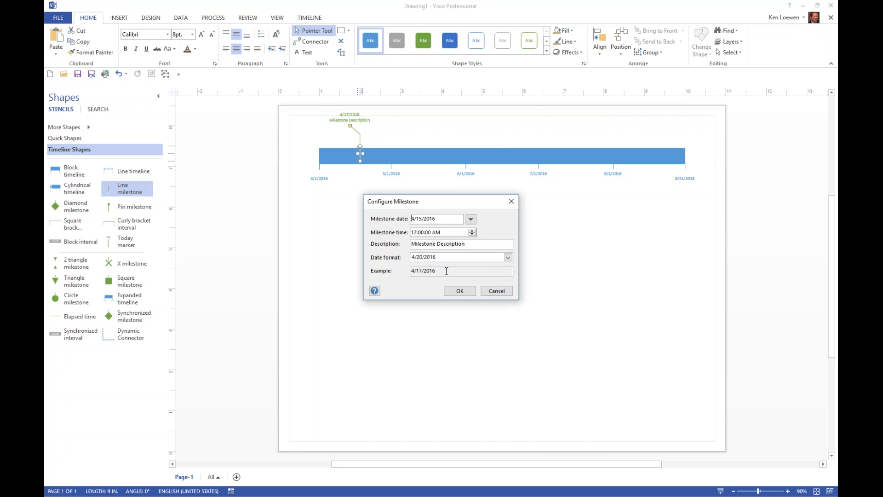
pyautogui.press('Tab')
pyautogui.press('Tab')
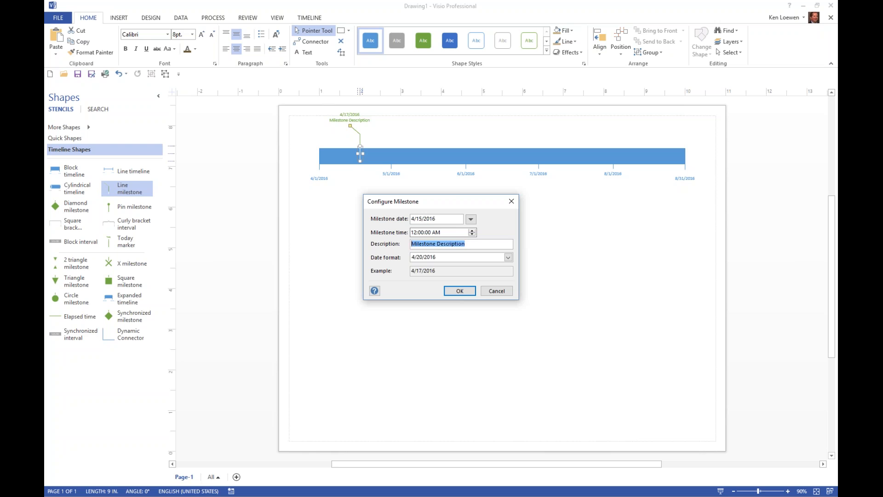
pyautogui.write('Complete Planning Phase')
pyautogui.click(509, 257)
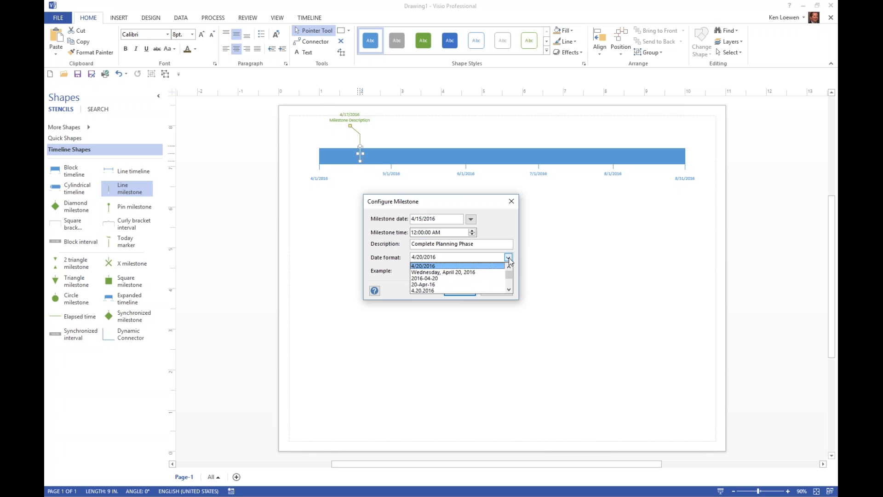
pyautogui.click(508, 257)
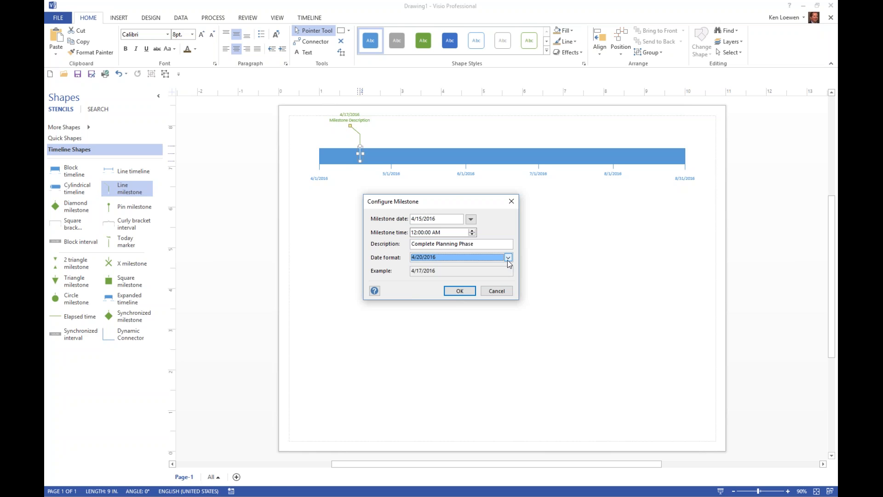
pyautogui.click(466, 291)
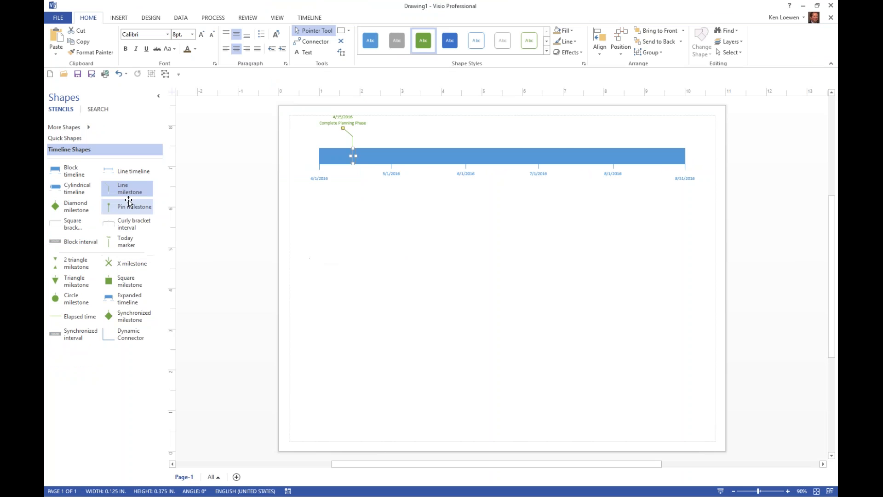
# Step: Add a second Line milestone to the timeline at 8/12/2016, described as "Start project closeout phase"
pyautogui.moveTo(125, 190); pyautogui.dragTo(638, 162)
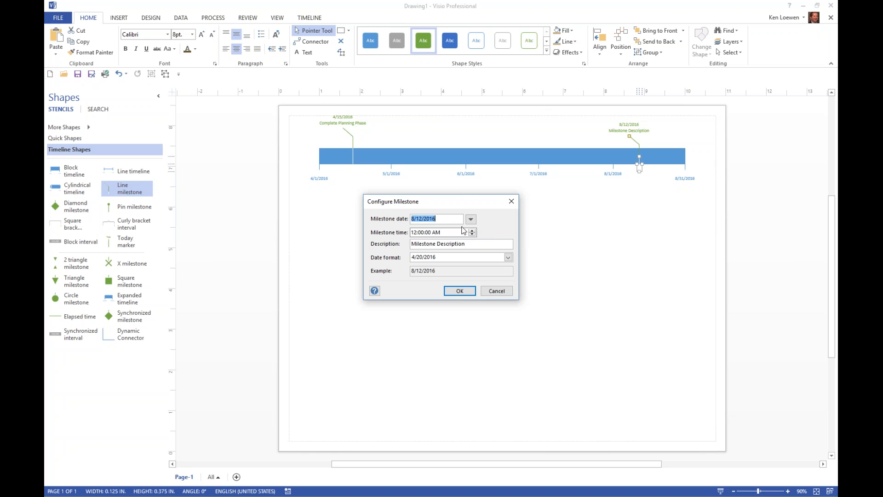
pyautogui.press('Tab')
pyautogui.press('Tab')
pyautogui.write('Start project closeout phase')
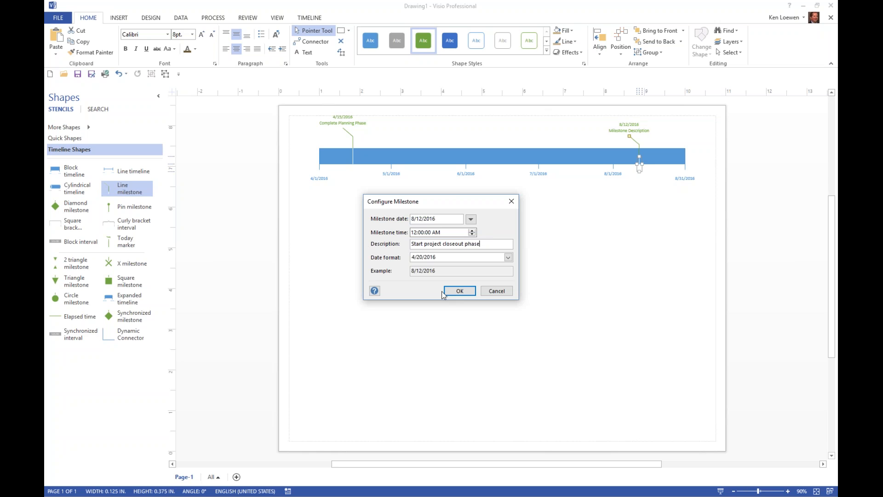
pyautogui.click(457, 292)
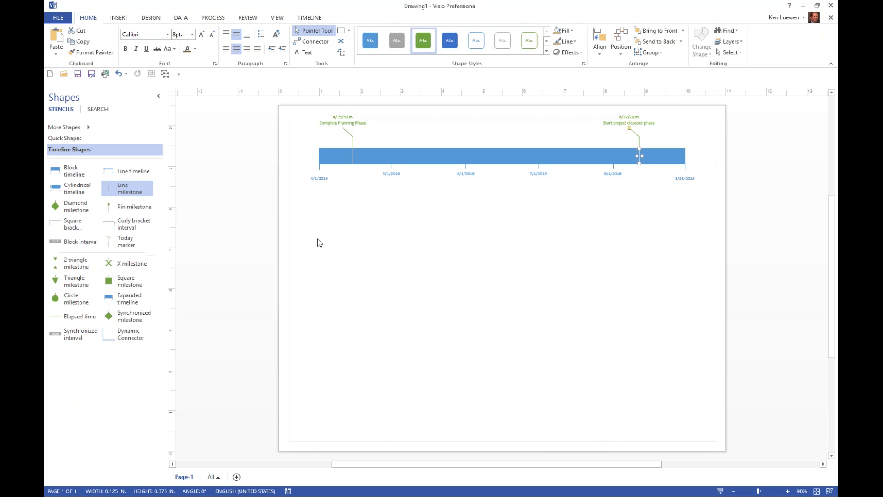
# Step: Open the configuration of the "Complete Planning Phase" milestone and close it without making changes
pyautogui.click(350, 128)
pyautogui.click(312, 17)
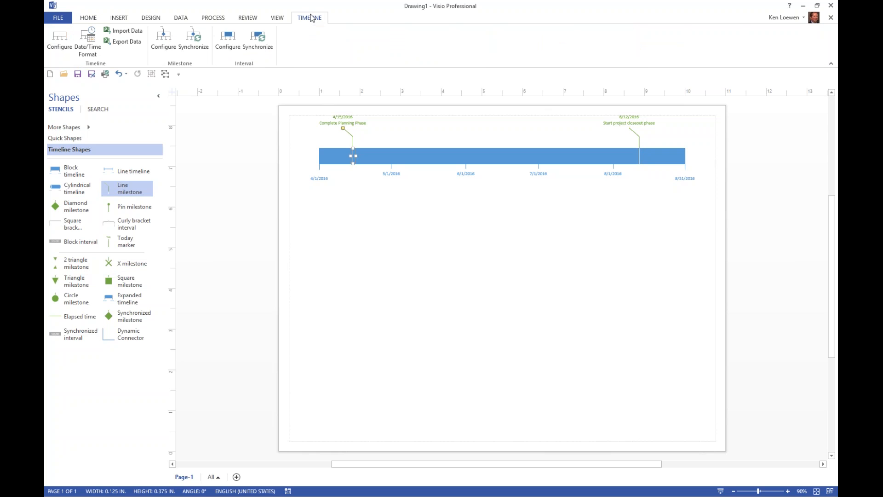
pyautogui.click(164, 42)
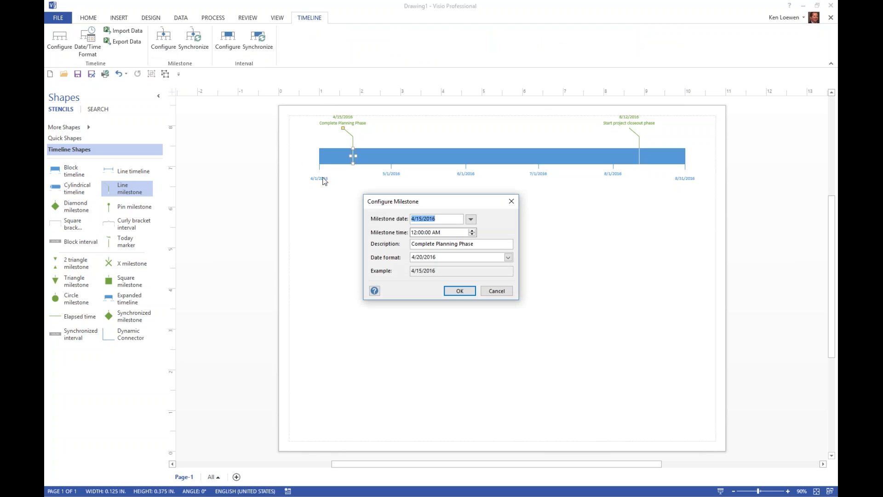
pyautogui.click(499, 292)
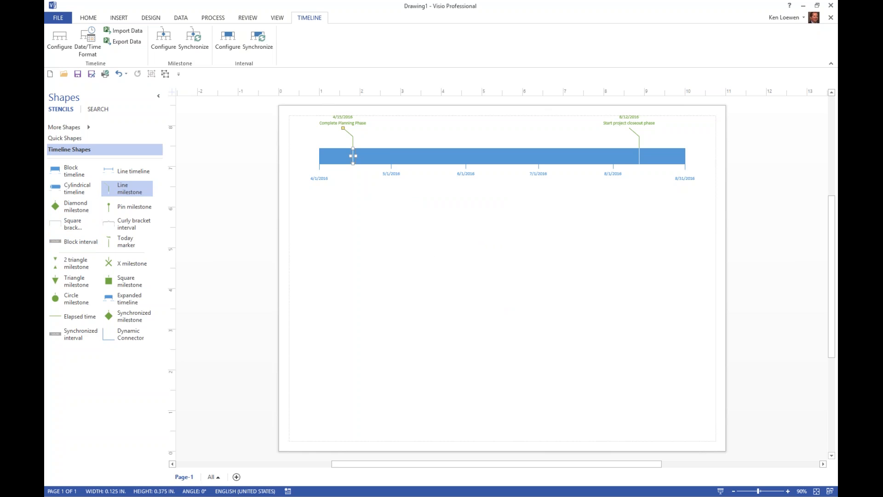
# Step: Place a Block interval on the timeline between the two milestones, starting 4/18/2016 and finishing 7/1/2016
pyautogui.moveTo(71, 241); pyautogui.dragTo(440, 153)
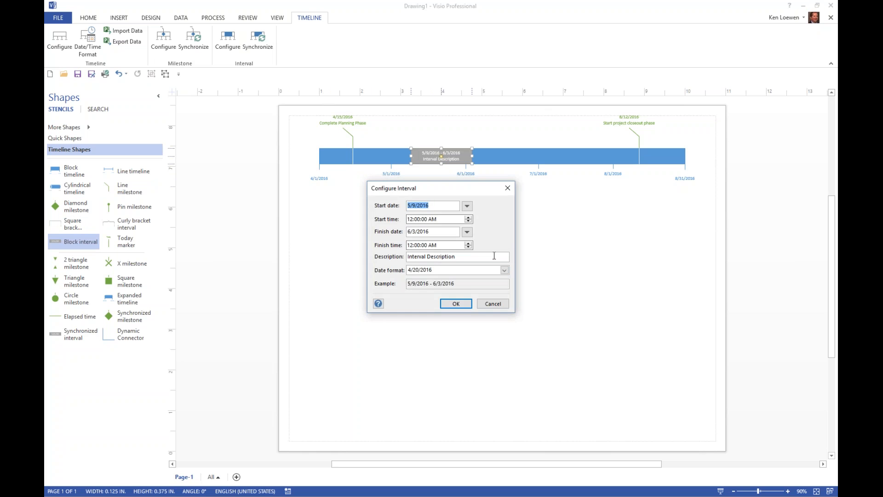
pyautogui.click(467, 206)
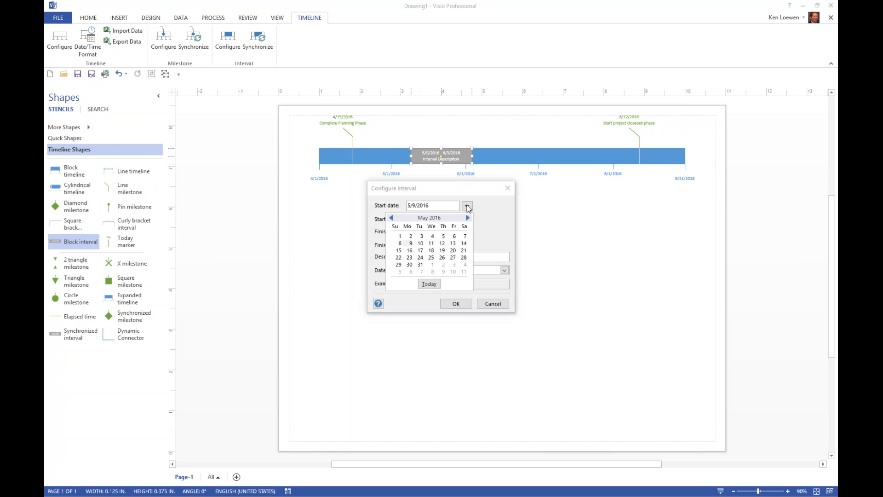
pyautogui.click(391, 217)
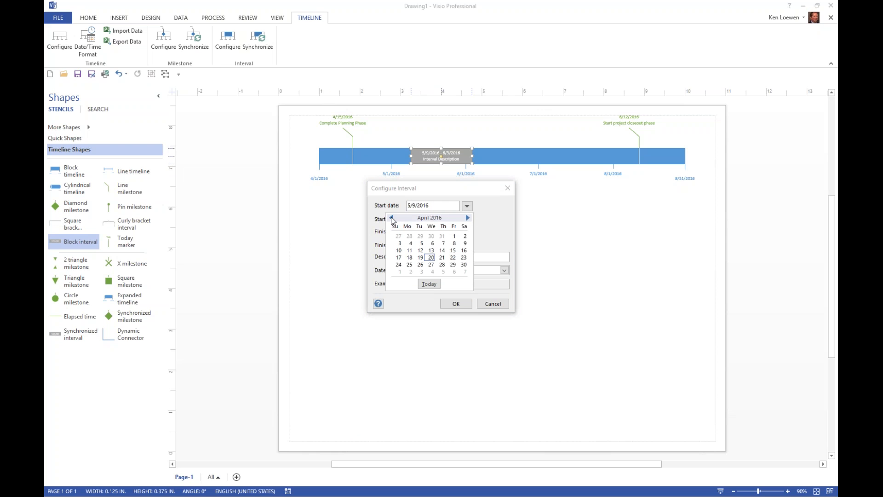
pyautogui.click(410, 257)
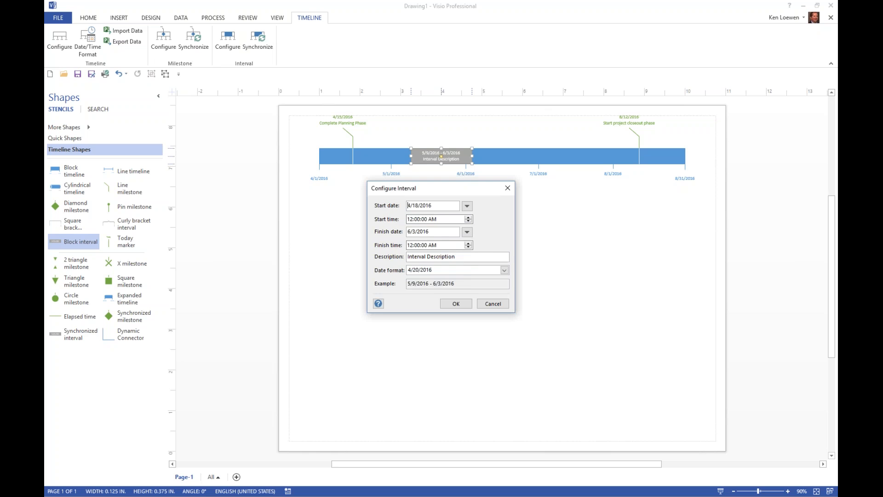
pyautogui.click(467, 232)
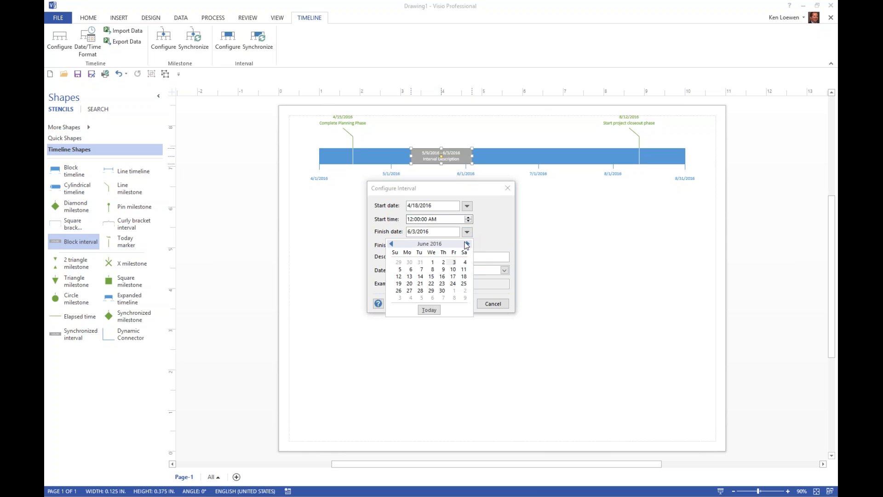
pyautogui.click(464, 290)
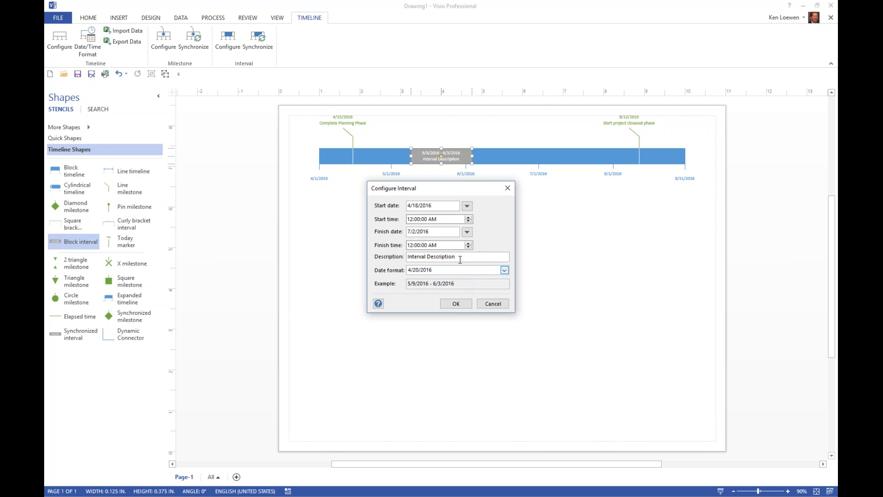
pyautogui.click(467, 232)
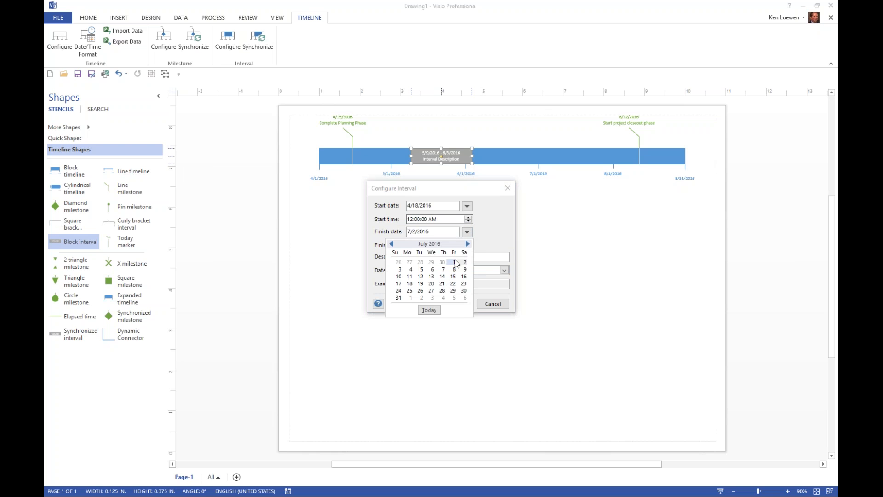
pyautogui.click(456, 263)
# Step: Describe the block interval as "Execute Phase", apply its configuration and deselect it
pyautogui.moveTo(459, 256); pyautogui.dragTo(379, 251)
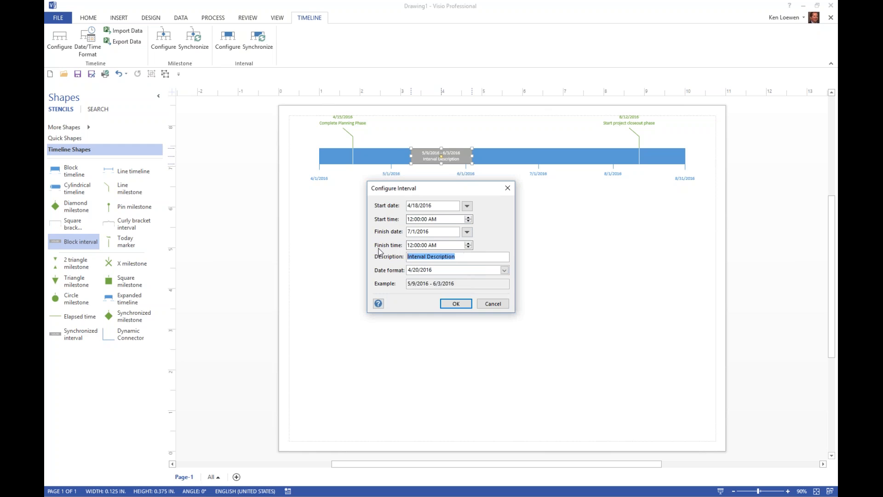
pyautogui.write('Execute Phase')
pyautogui.click(455, 304)
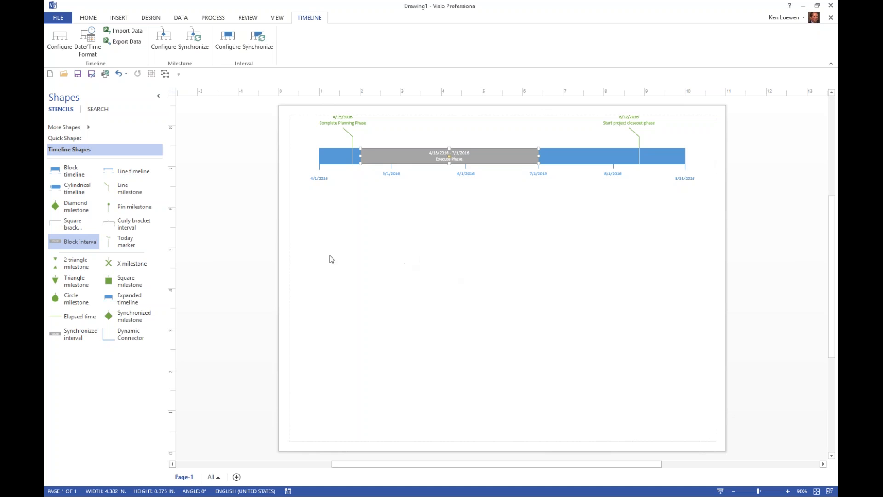
pyautogui.click(367, 230)
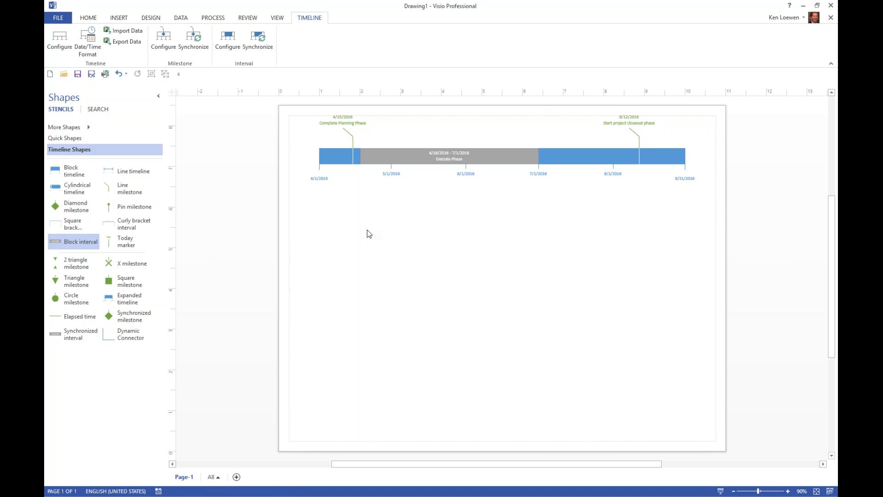
# Step: Apply the Integral theme to the drawing with its third variant, rust red and dark gray
pyautogui.click(150, 20)
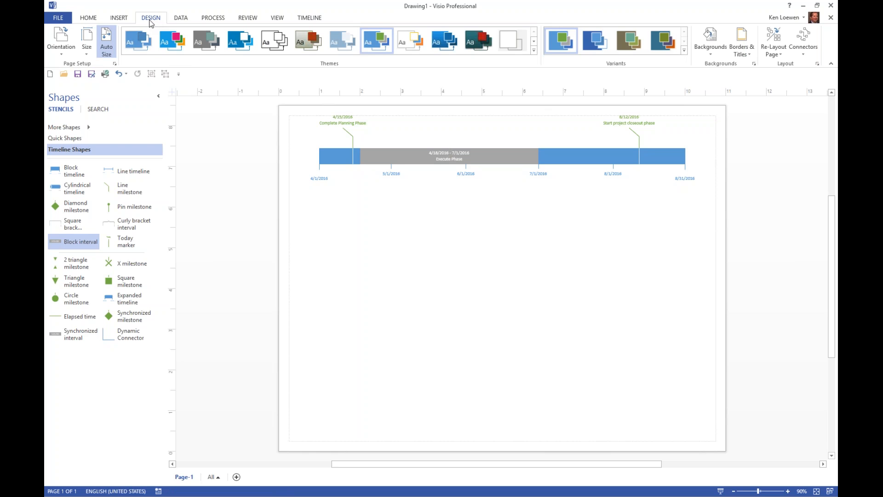
pyautogui.click(144, 30)
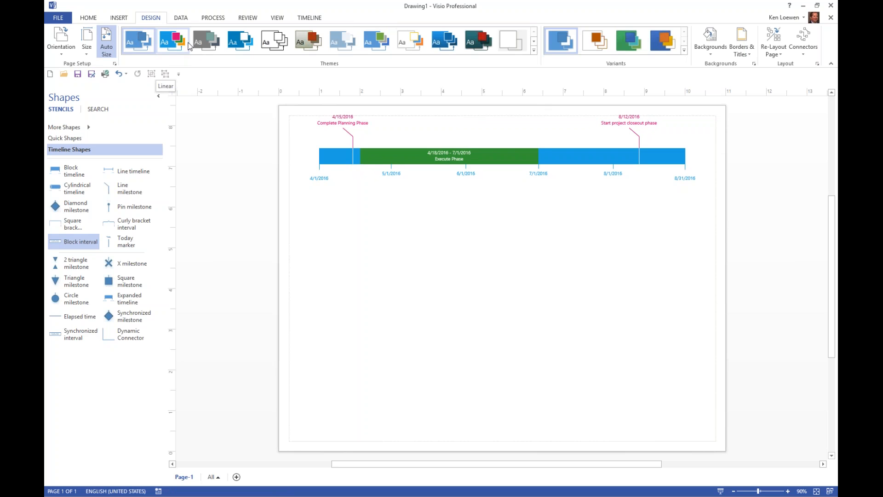
pyautogui.click(242, 45)
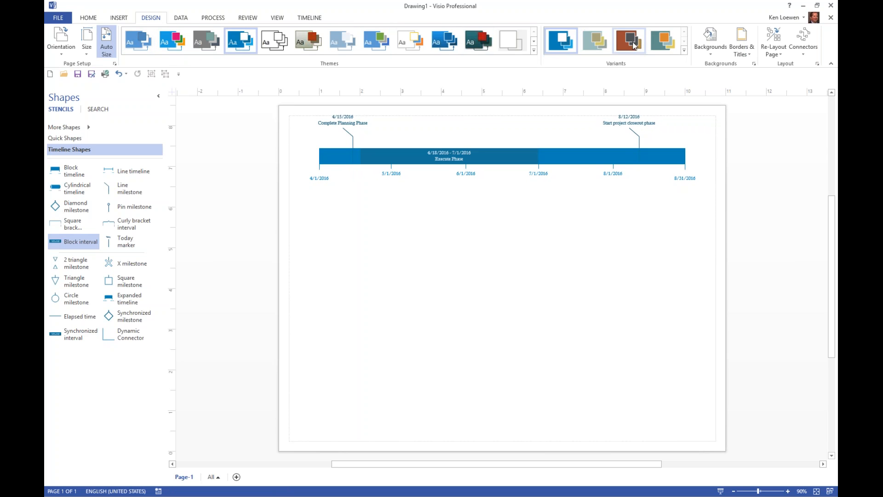
pyautogui.click(633, 44)
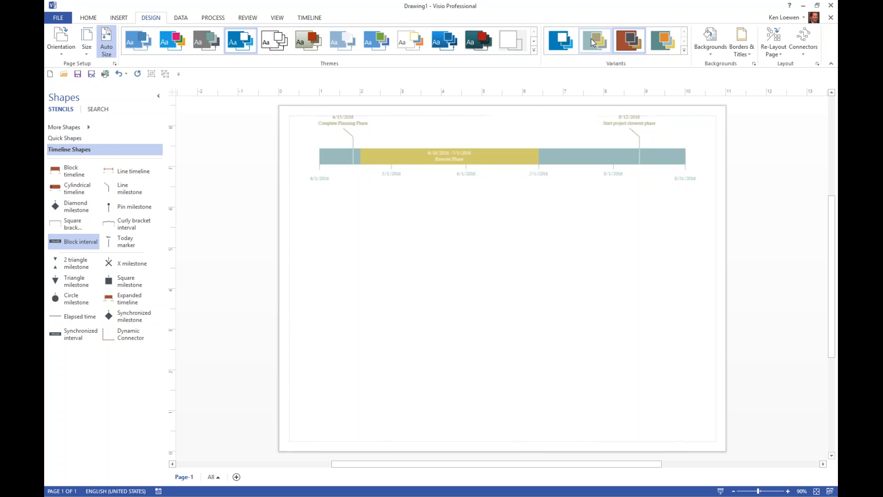
pyautogui.click(663, 42)
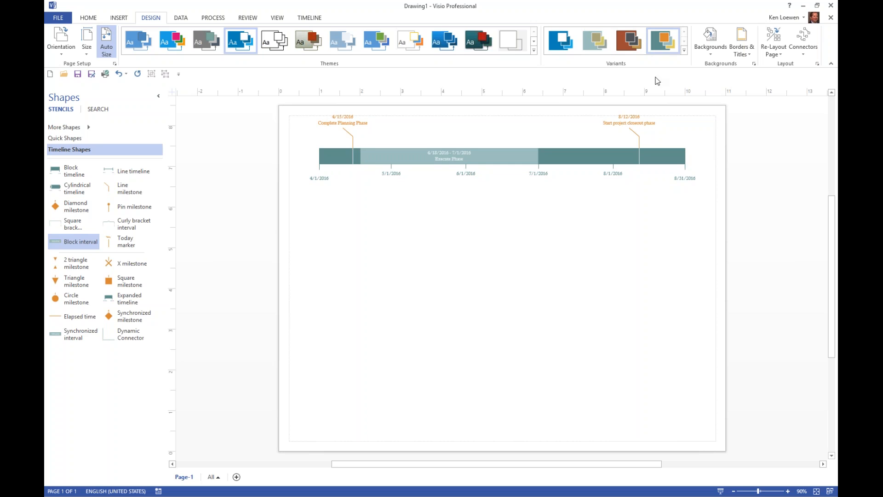
pyautogui.click(684, 51)
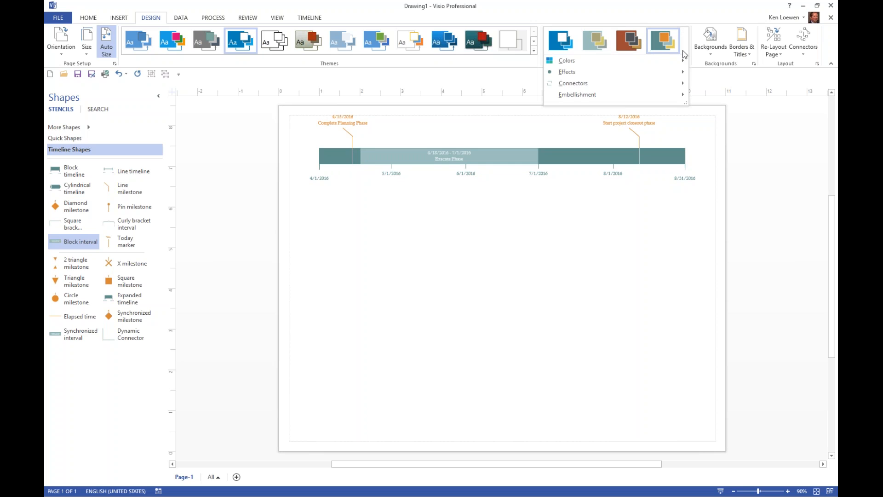
pyautogui.click(630, 41)
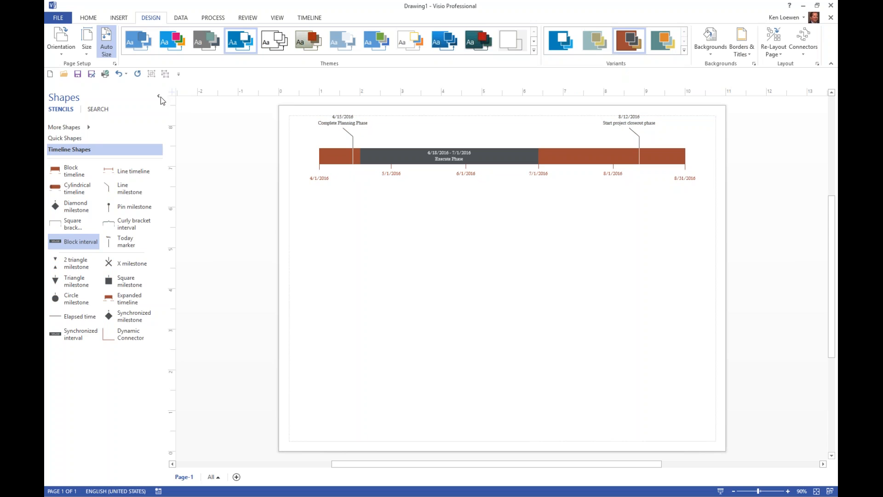
# Step: Add a Line milestone near the start of the timeline at 4/10/2016, described as "Stakeholder summit"
pyautogui.click(788, 491)
pyautogui.hotkey('ctrl', 'shift', 'w')
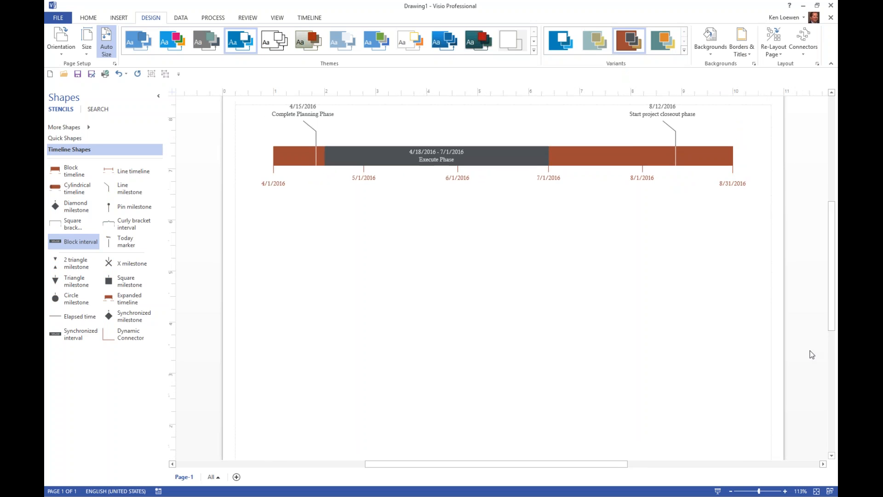
pyautogui.click(785, 490)
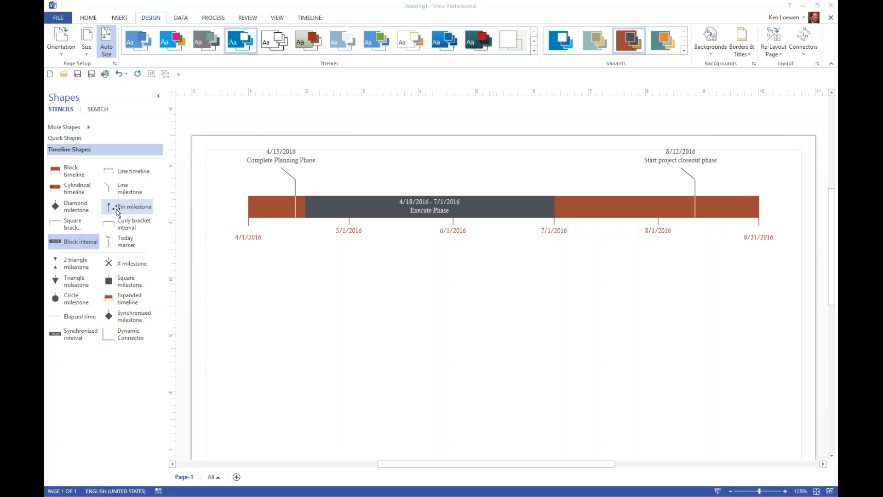
pyautogui.moveTo(121, 189); pyautogui.dragTo(283, 206)
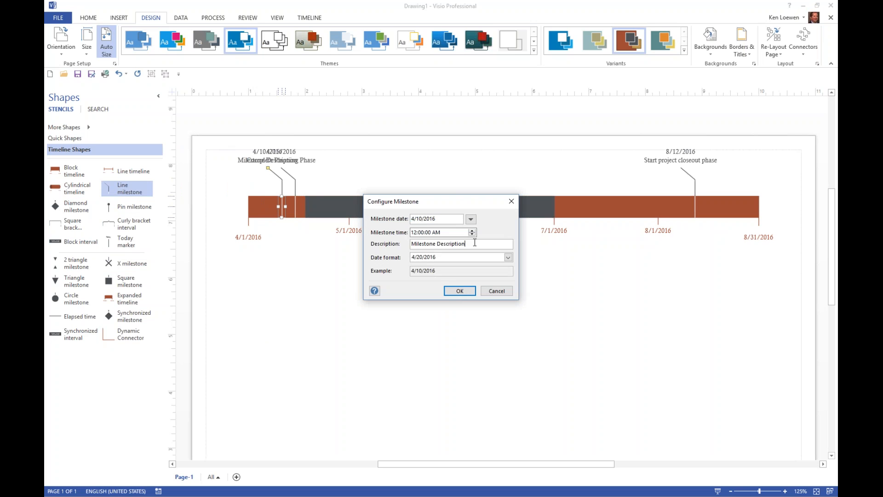
pyautogui.moveTo(474, 243); pyautogui.dragTo(371, 238)
pyautogui.write('SA')
pyautogui.press('BackSpace')
pyautogui.write('takeholder summit')
pyautogui.click(448, 291)
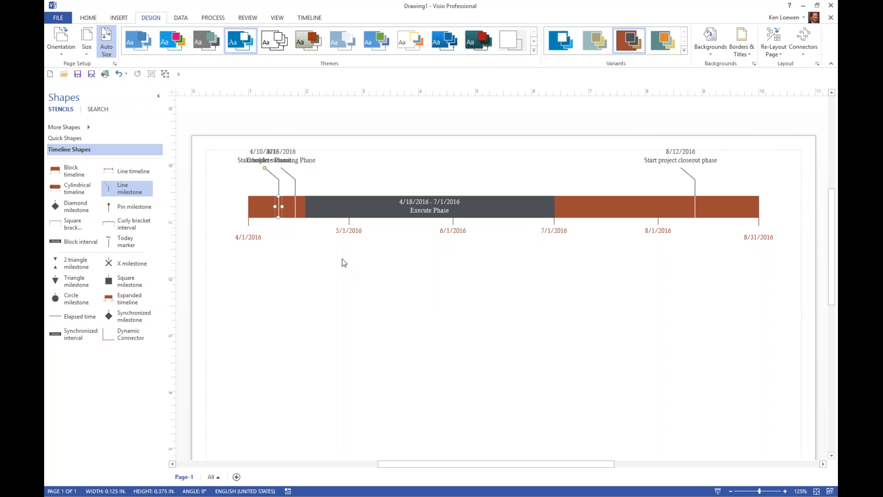
# Step: Try placing the label of the "Complete Planning Phase" milestone directly below the timeline bar
pyautogui.click(294, 184)
pyautogui.moveTo(281, 168); pyautogui.dragTo(305, 168)
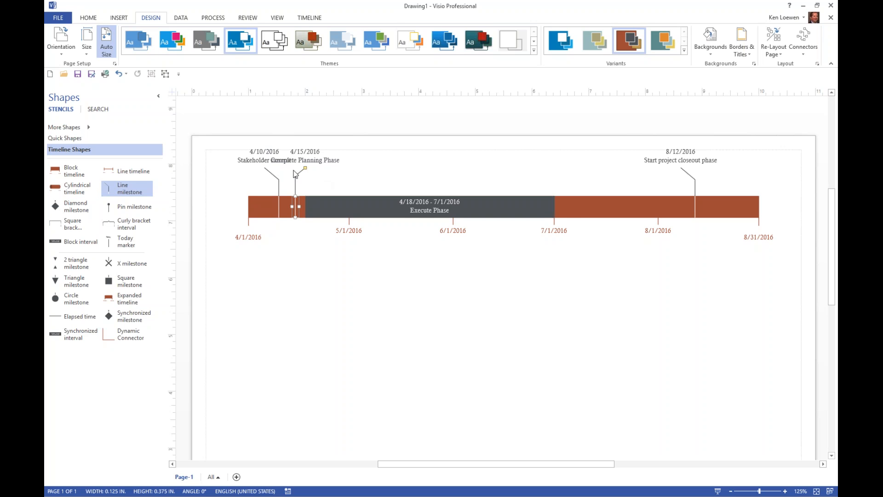
pyautogui.moveTo(305, 169); pyautogui.dragTo(298, 263)
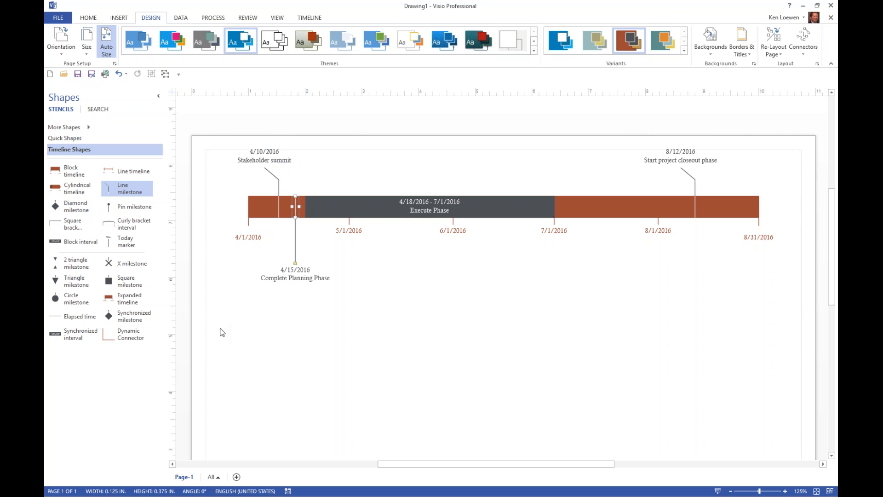
# Step: Move the whole timeline about 1 in down the page and place the "Complete Planning Phase" label above the "Stakeholder summit" label
pyautogui.moveTo(221, 329); pyautogui.dragTo(799, 138)
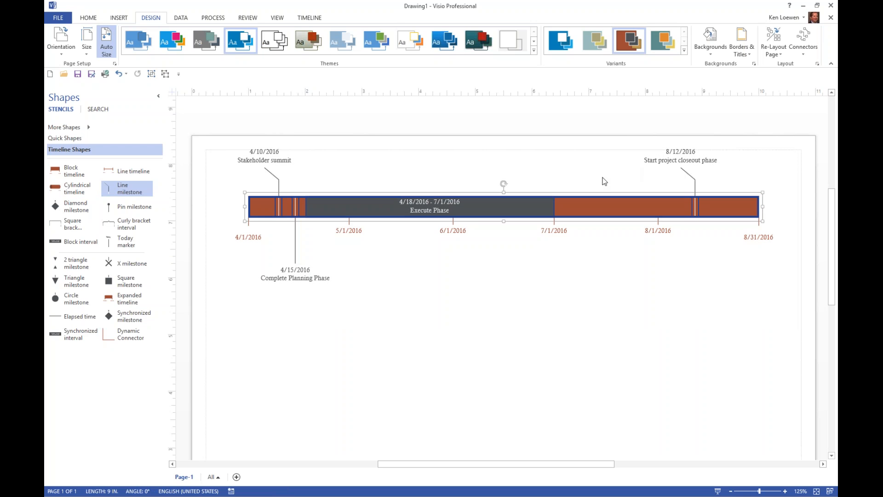
pyautogui.moveTo(595, 193); pyautogui.dragTo(593, 253)
pyautogui.click(294, 330)
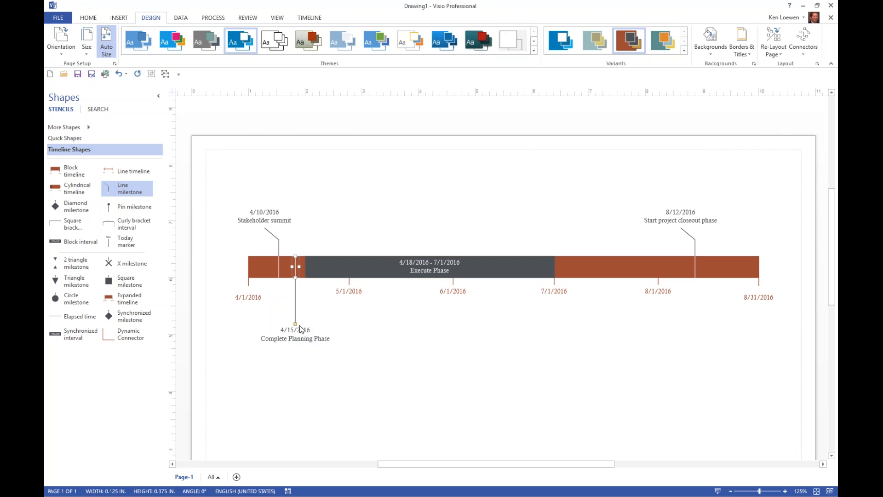
pyautogui.moveTo(304, 215); pyautogui.dragTo(296, 198)
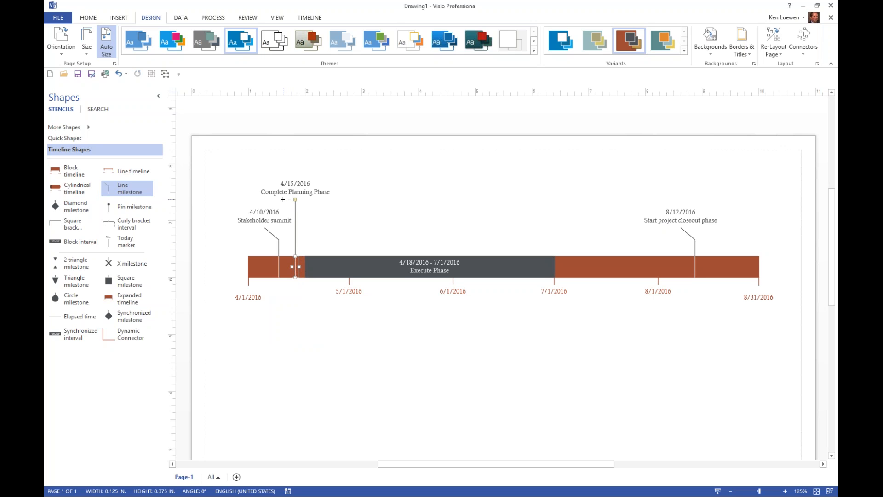
pyautogui.moveTo(295, 199); pyautogui.dragTo(284, 199)
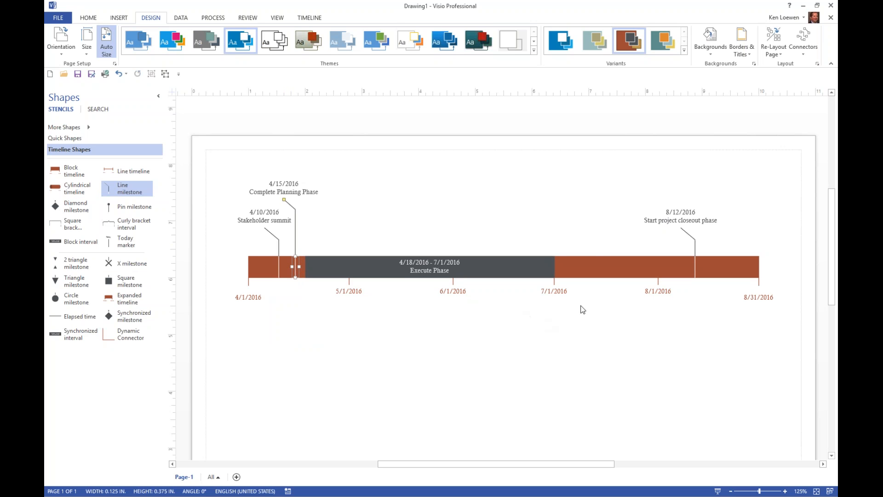
# Step: Add another Line milestone after the Execute Phase interval at 7/14/2016, described as "Stakeholder summit"
pyautogui.moveTo(127, 189); pyautogui.dragTo(597, 258)
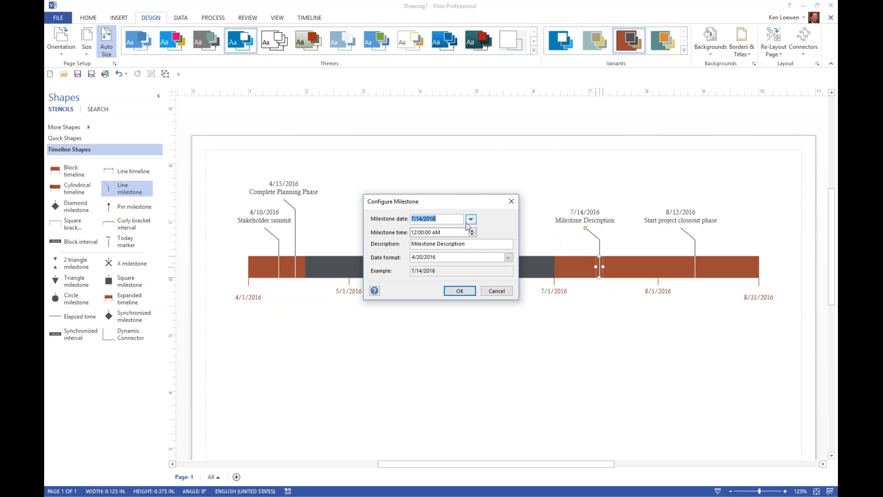
pyautogui.click(455, 246)
pyautogui.tripleClick(451, 242)
pyautogui.write('SAmple')
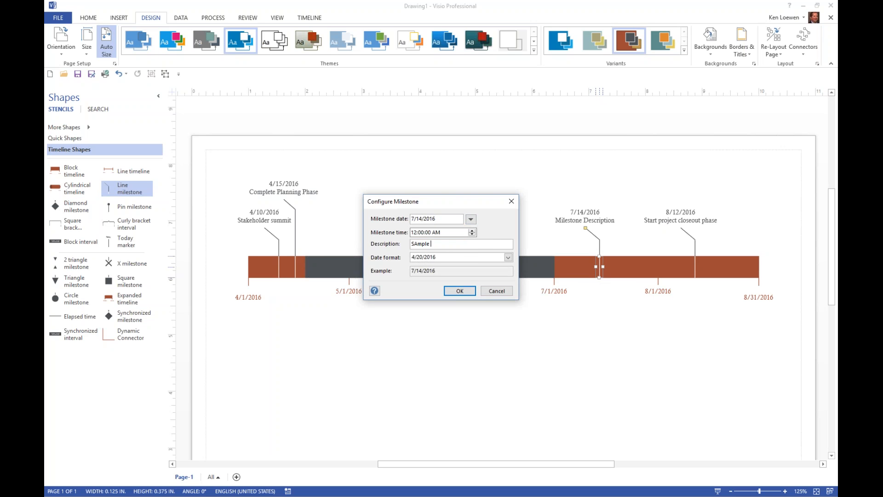
pyautogui.press('BackSpace')
pyautogui.press('BackSpace')
pyautogui.press('BackSpace')
pyautogui.press('BackSpace')
pyautogui.press('BackSpace')
pyautogui.write('takeholder S')
pyautogui.press('BackSpace')
pyautogui.write('summi')
pyautogui.click(471, 290)
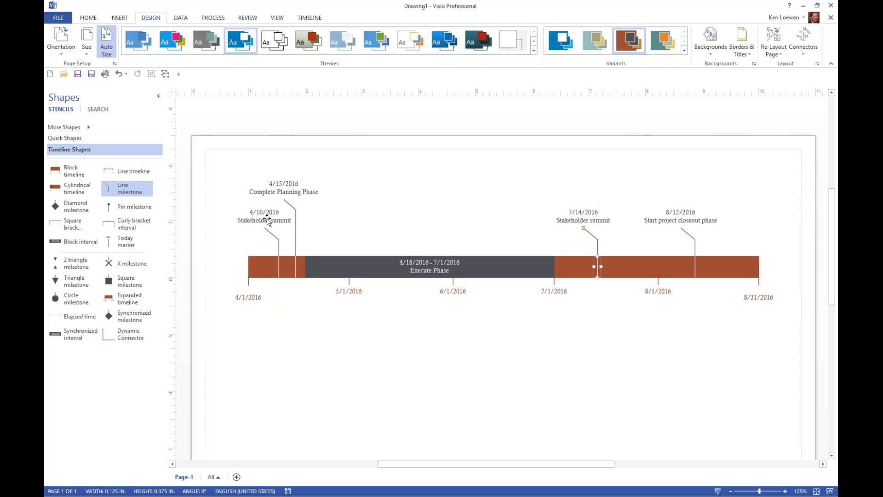
# Step: Place a horizontal guide just below the "Complete Planning Phase" label and align that callout and the "Start project closeout phase" callout to it
pyautogui.click(278, 18)
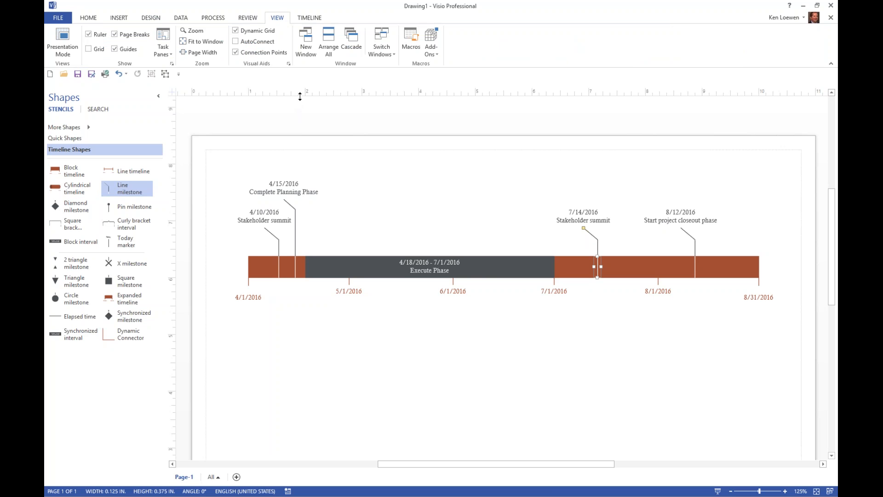
pyautogui.moveTo(300, 96)
pyautogui.mouseDown()
pyautogui.moveTo(283, 206)
pyautogui.moveTo(296, 97)
pyautogui.mouseUp()
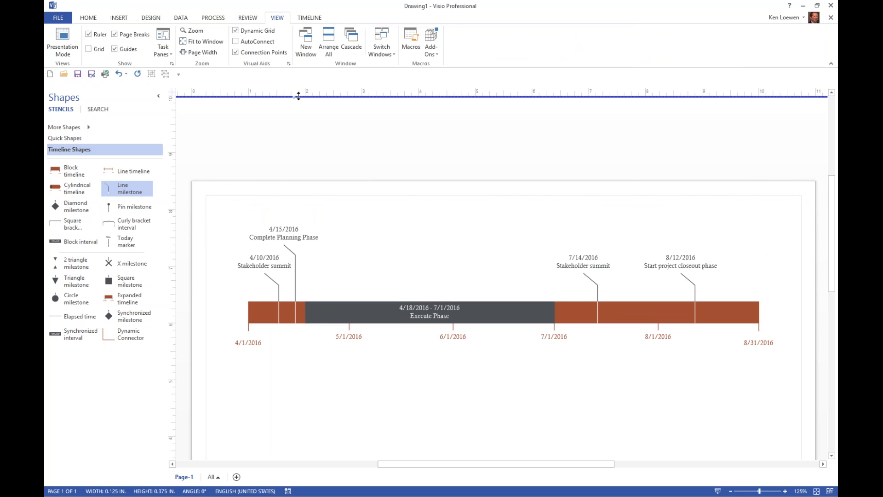
pyautogui.moveTo(298, 96); pyautogui.dragTo(294, 241)
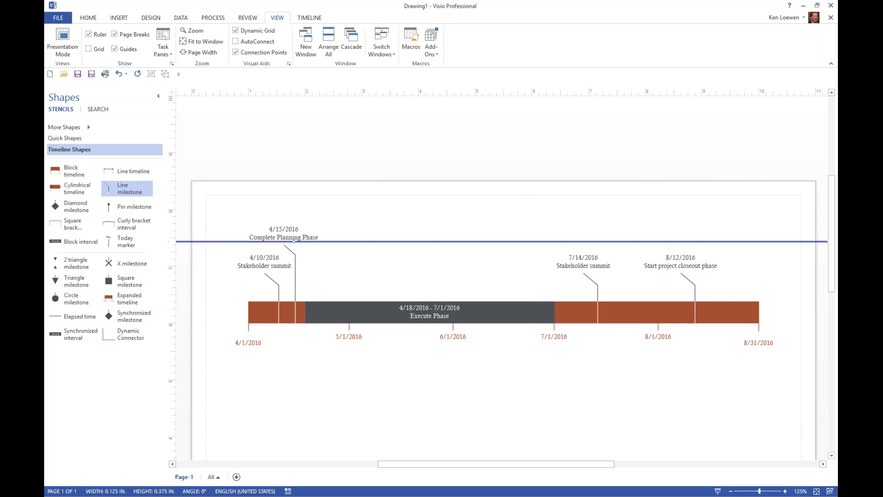
pyautogui.click(295, 261)
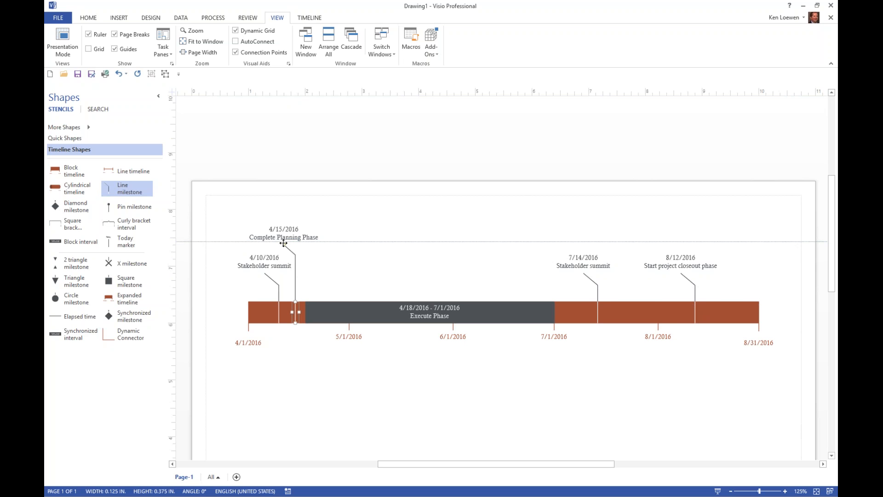
pyautogui.moveTo(283, 243); pyautogui.dragTo(283, 241)
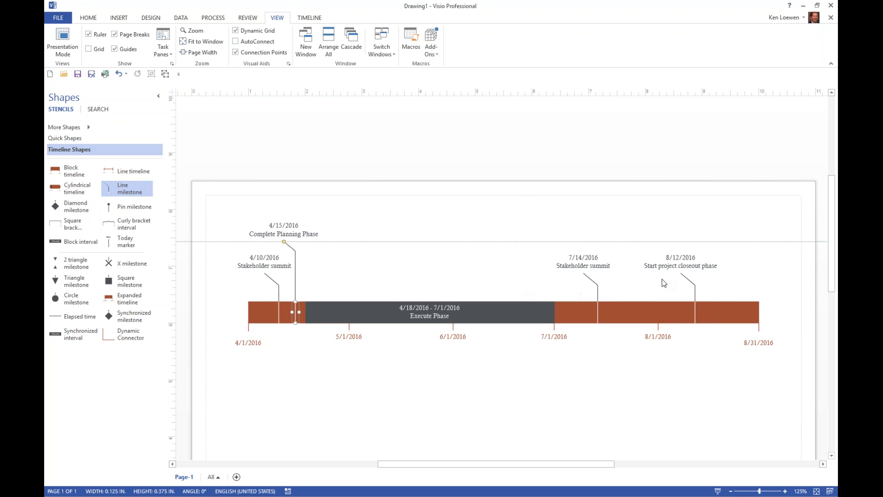
pyautogui.click(681, 274)
pyautogui.moveTo(681, 274); pyautogui.dragTo(681, 241)
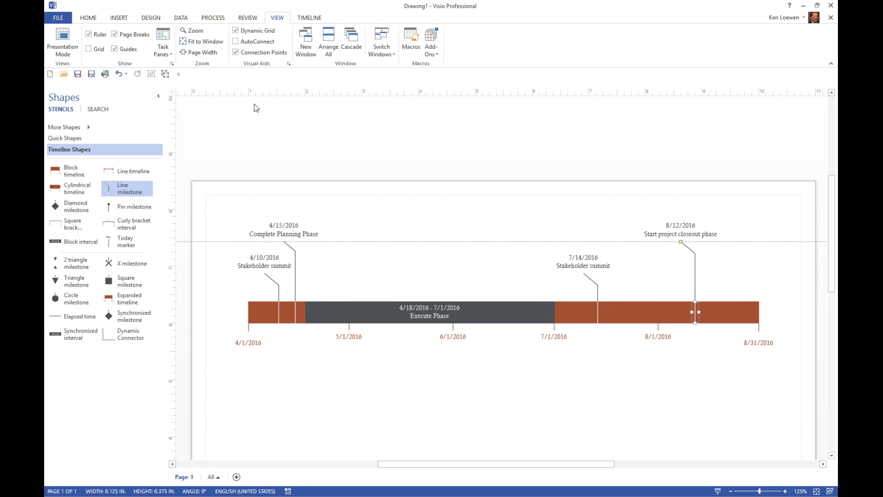
# Step: Add a second horizontal guide level with the callout ends of the two "Stakeholder summit" milestones
pyautogui.moveTo(263, 96); pyautogui.dragTo(240, 274)
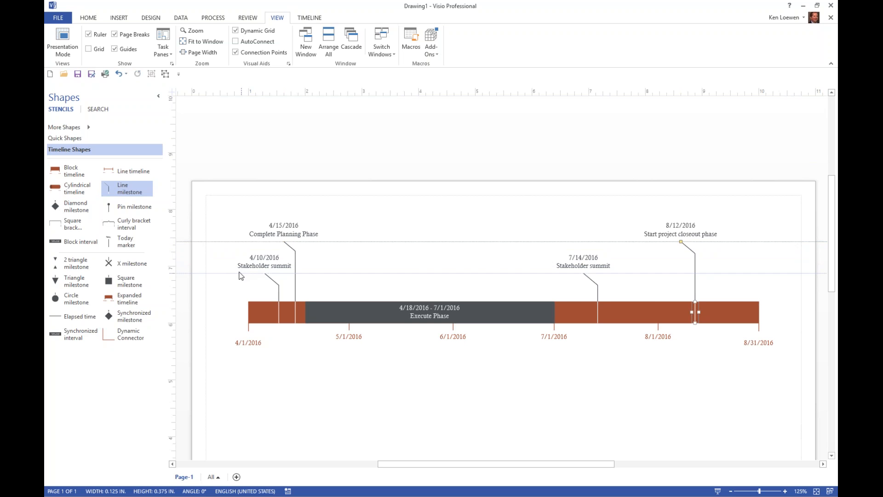
pyautogui.click(278, 288)
# Step: Draw a straight horizontal line about 10.5 in long along the upper guide, from one page margin to the other
pyautogui.click(119, 18)
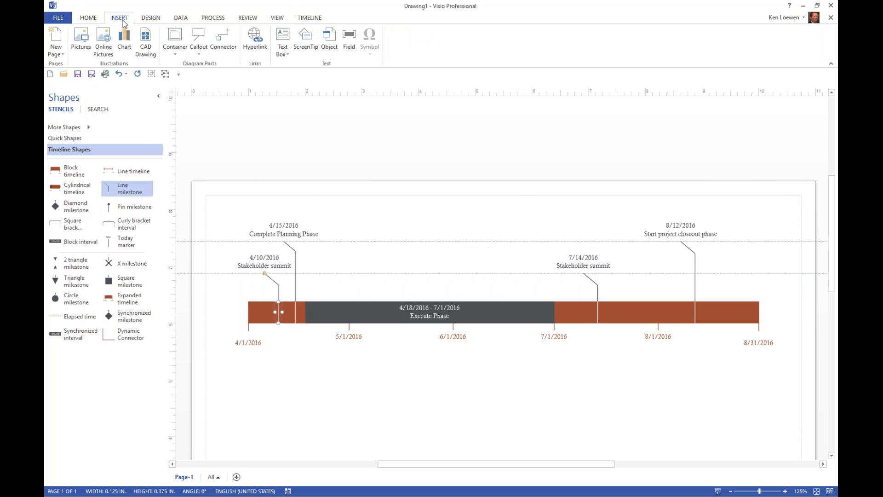
pyautogui.click(88, 18)
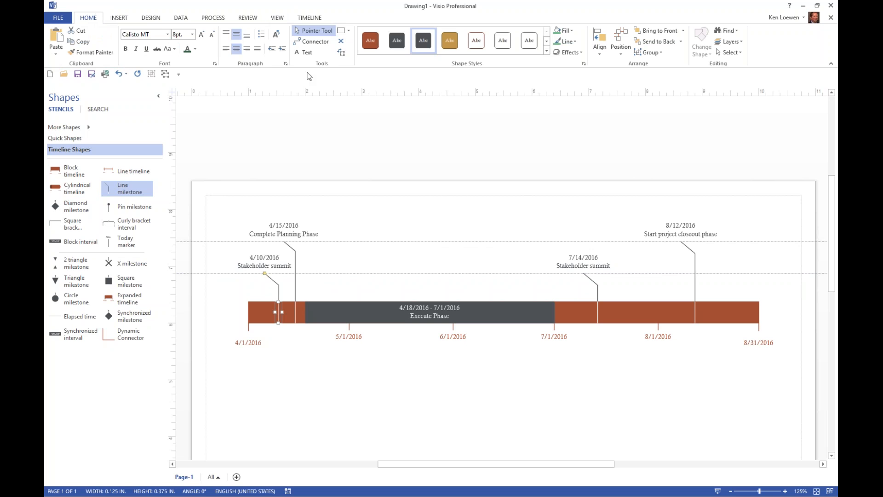
pyautogui.click(350, 29)
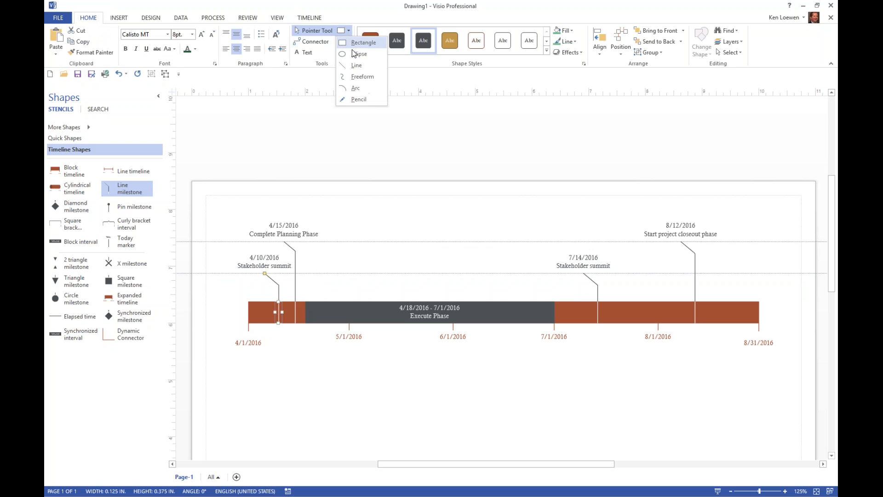
pyautogui.click(356, 64)
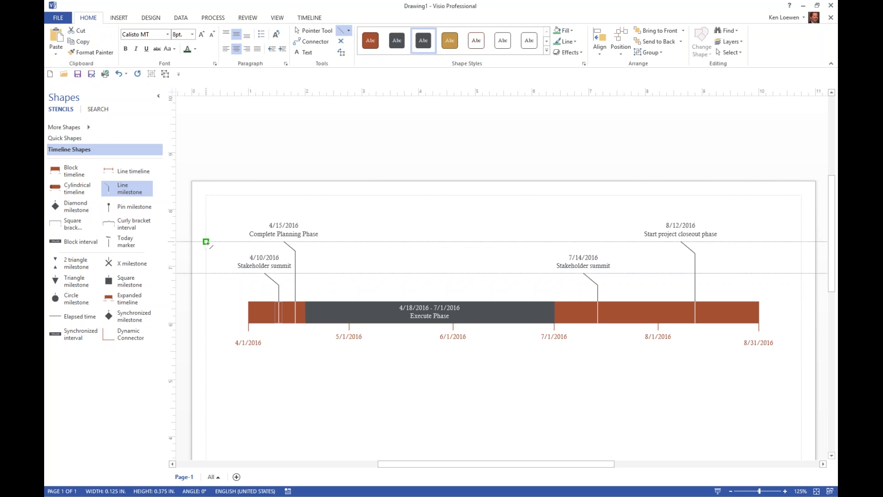
pyautogui.moveTo(207, 241)
pyautogui.mouseDown()
pyautogui.moveTo(609, 253)
pyautogui.moveTo(801, 241)
pyautogui.mouseUp()
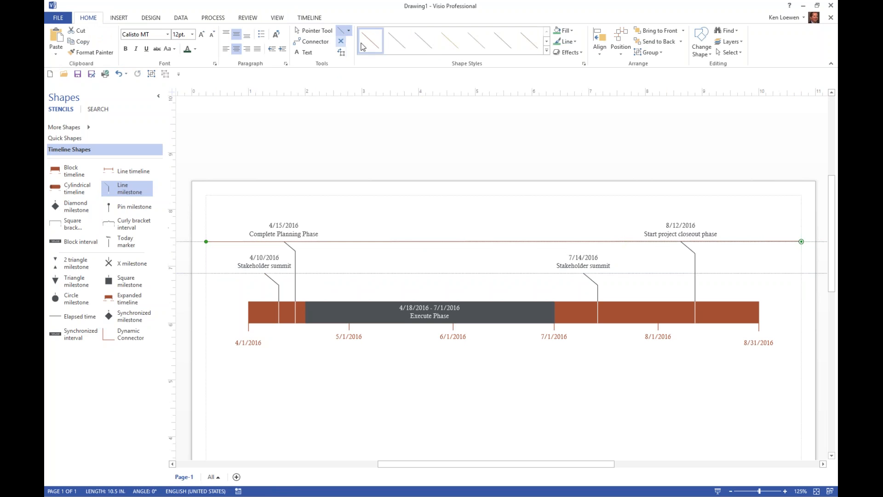
# Step: Give the line along the upper guide a dashed style
pyautogui.click(575, 42)
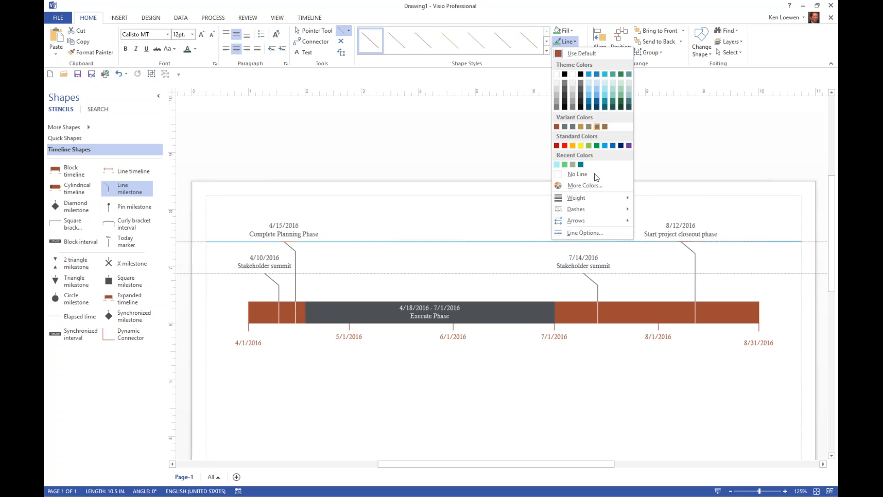
pyautogui.moveTo(625, 211)
pyautogui.click(659, 233)
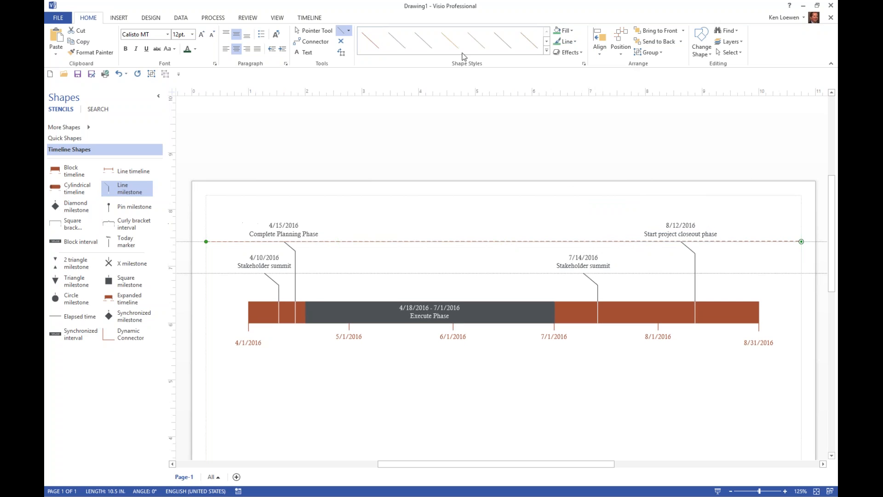
# Step: Add a "Project key dates" text heading above the "Complete Planning Phase" milestone label, inside the page's left margin
pyautogui.click(305, 52)
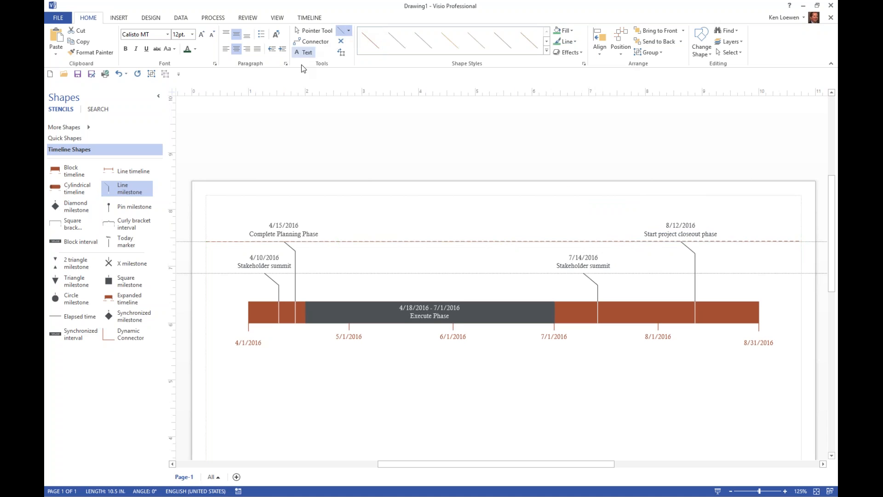
pyautogui.click(215, 197)
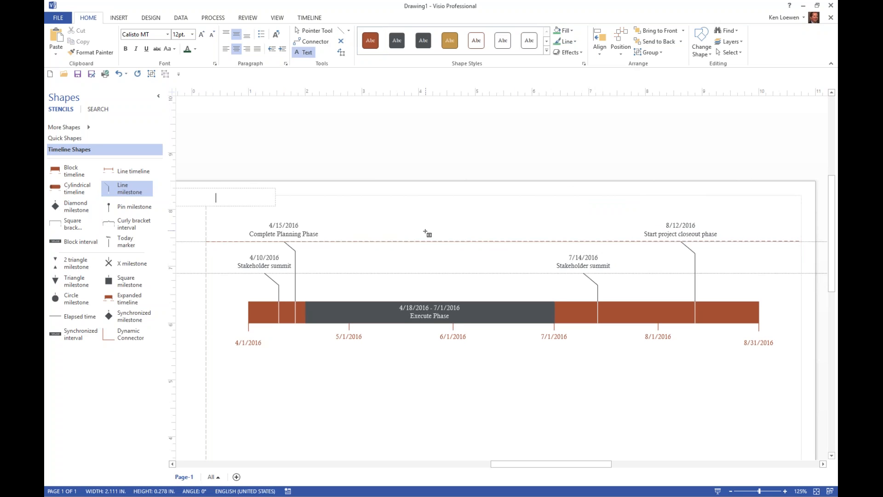
pyautogui.write('Project key dates')
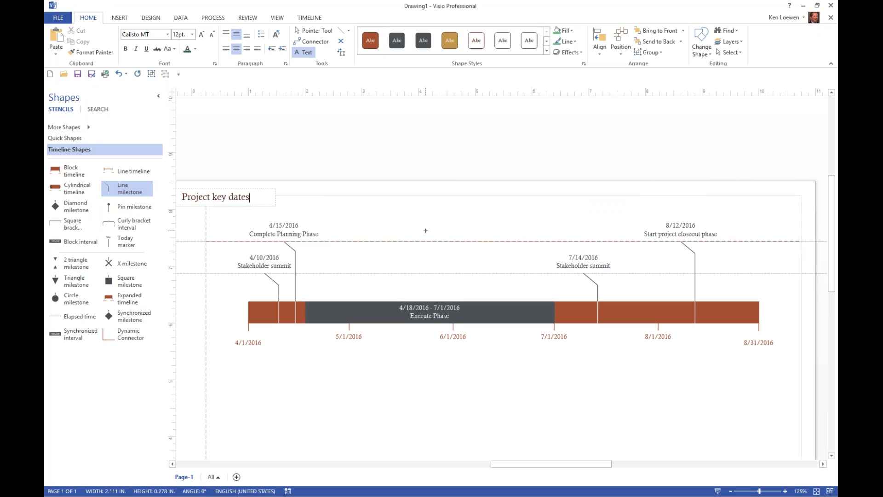
pyautogui.click(314, 31)
pyautogui.moveTo(237, 189); pyautogui.dragTo(289, 196)
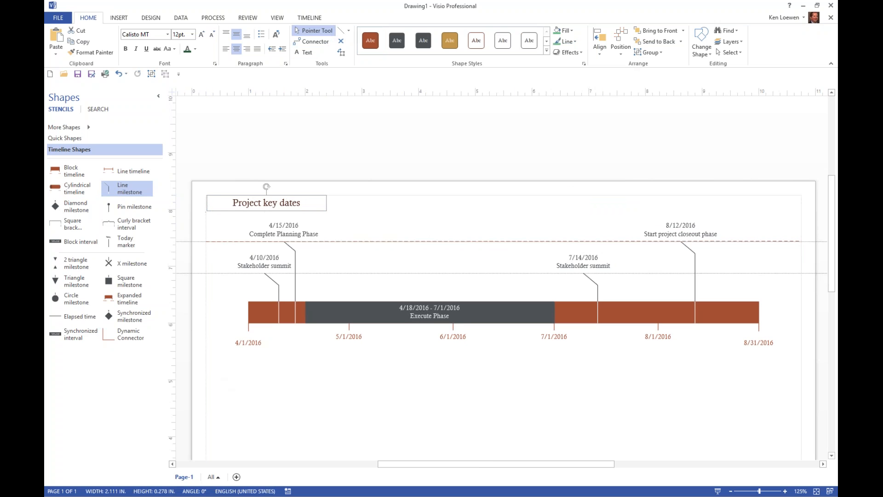
# Step: Move the block timeline down below the guides and place a duplicate of the dashed line just below the "Stakeholder summit" labels
pyautogui.moveTo(216, 378); pyautogui.dragTo(796, 254)
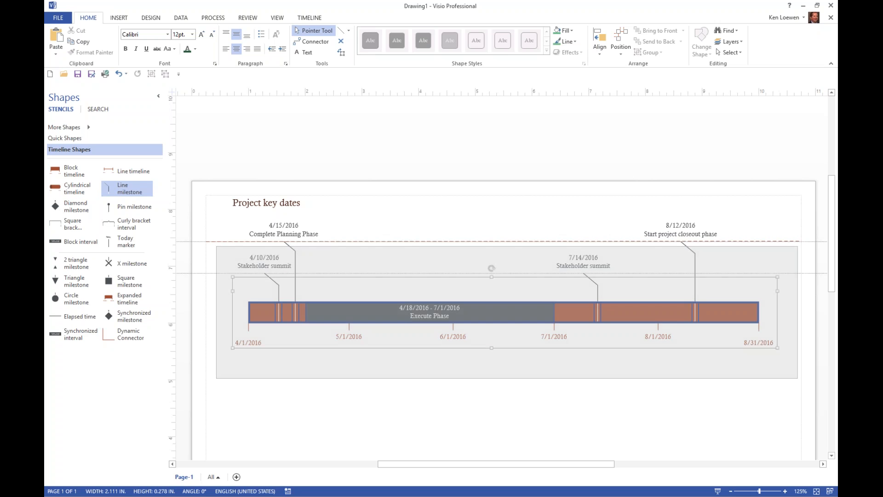
pyautogui.moveTo(546, 299); pyautogui.dragTo(547, 334)
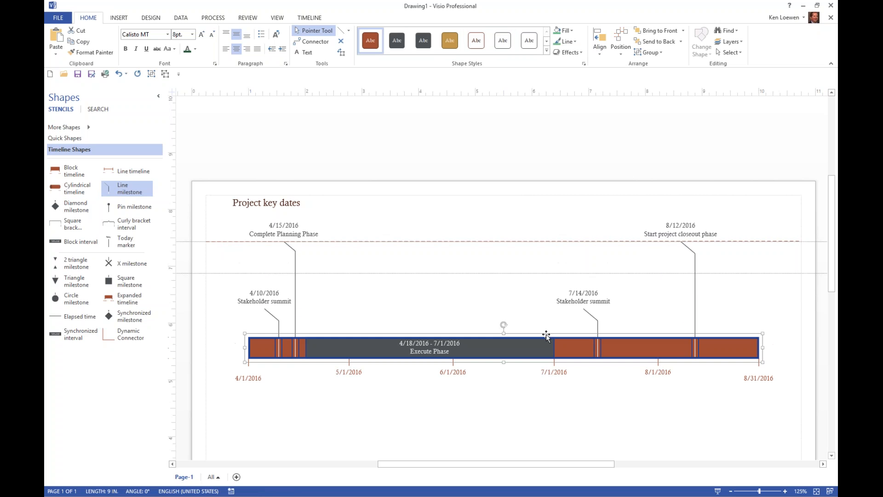
pyautogui.click(385, 273)
pyautogui.click(378, 242)
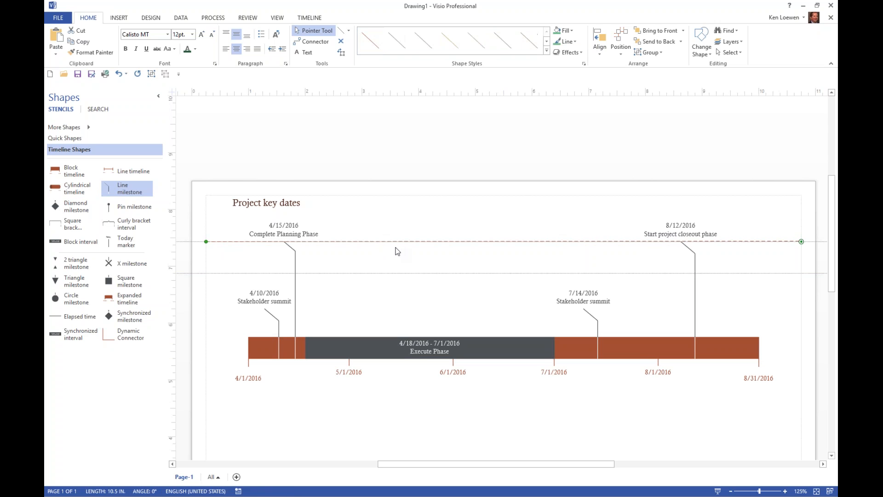
pyautogui.hotkey('ctrl', 'd')
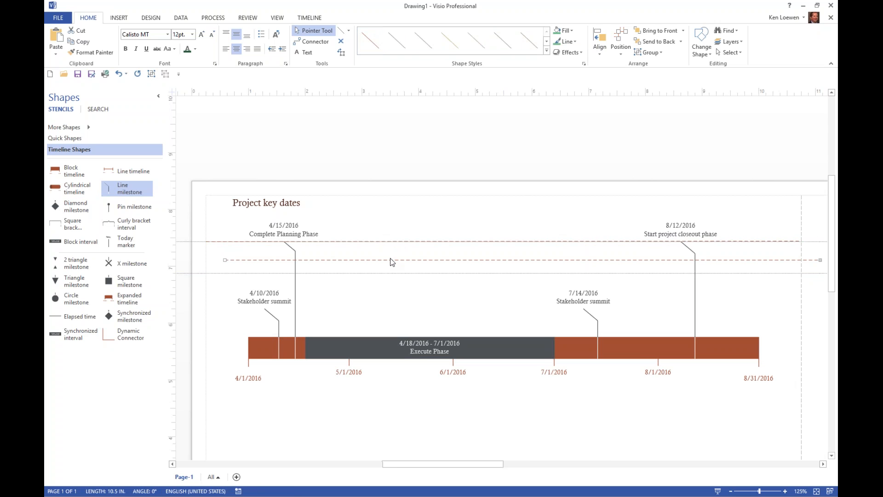
pyautogui.moveTo(392, 261); pyautogui.dragTo(375, 317)
# Step: Copy the "Project key dates" heading to just above the first "Stakeholder summit" label and change its text to "Stakeholder dates"
pyautogui.click(283, 203)
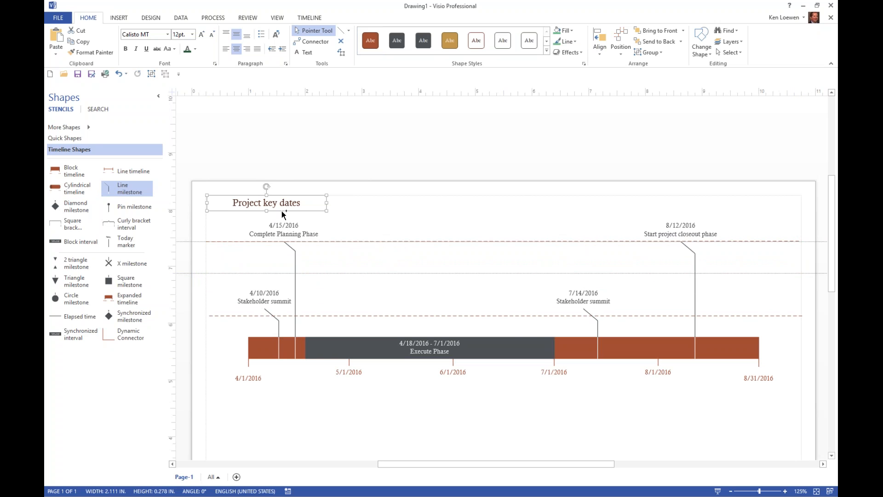
pyautogui.moveTo(281, 211); pyautogui.dragTo(280, 269)
pyautogui.doubleClick(280, 266)
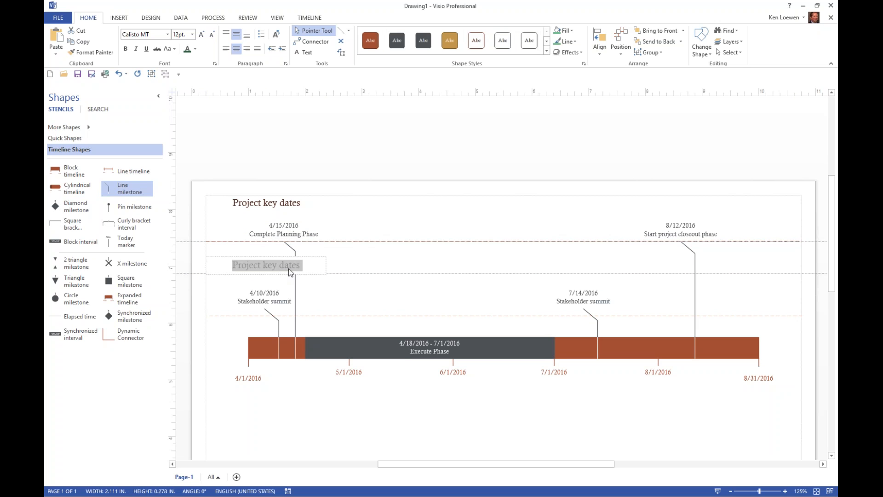
pyautogui.write('Stakeholde')
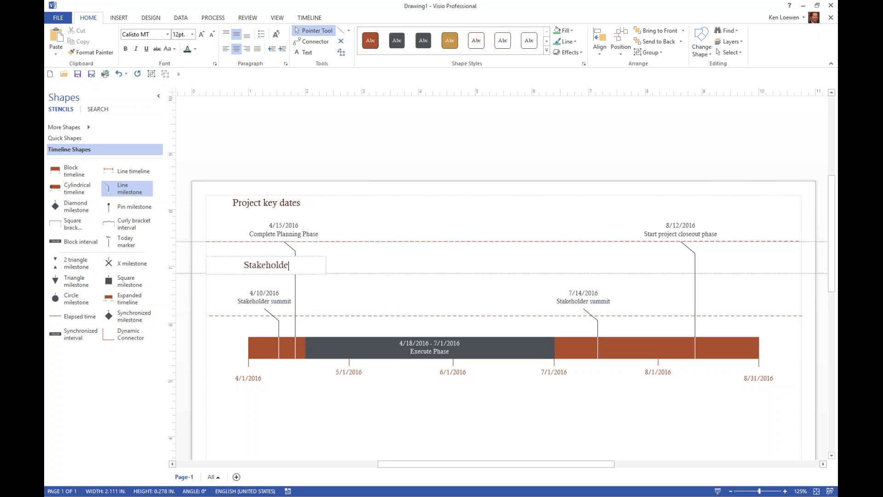
pyautogui.write('r dates')
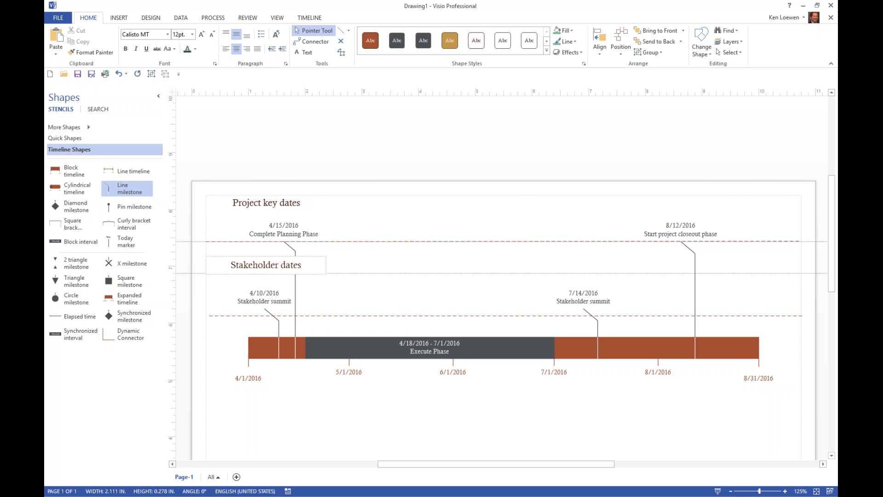
pyautogui.click(386, 286)
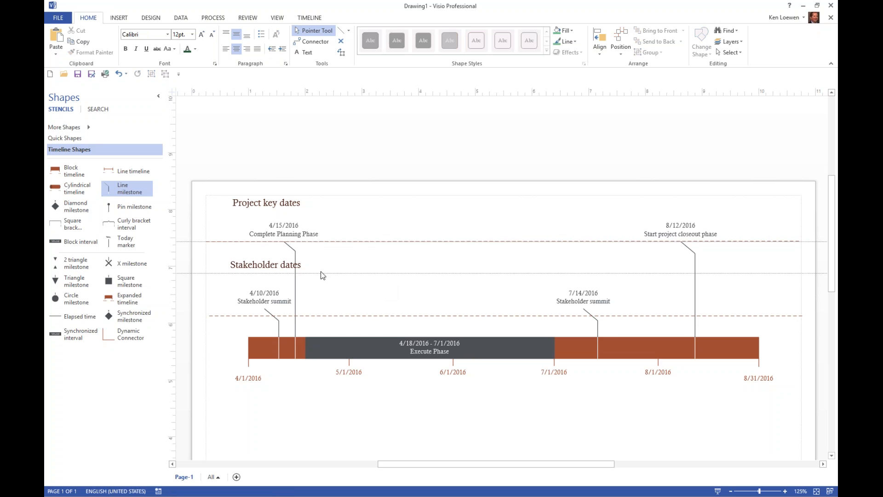
# Step: Hide the guides and nudge the "Stakeholder dates" heading up and left and the "Project key dates" heading slightly left
pyautogui.click(276, 18)
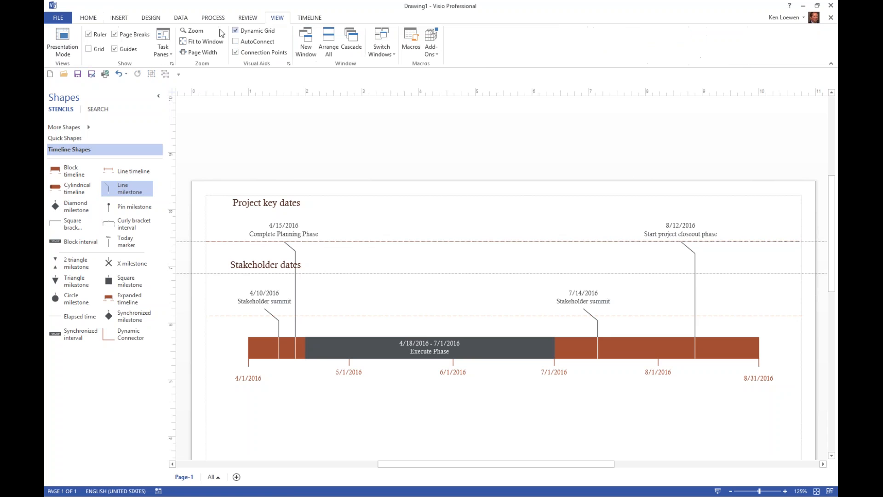
pyautogui.click(115, 49)
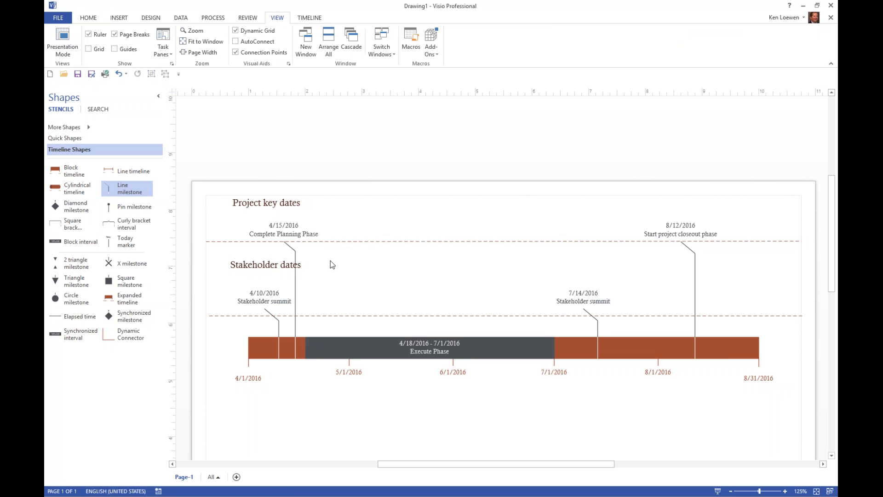
pyautogui.moveTo(264, 265); pyautogui.dragTo(254, 252)
pyautogui.moveTo(255, 203); pyautogui.dragTo(280, 203)
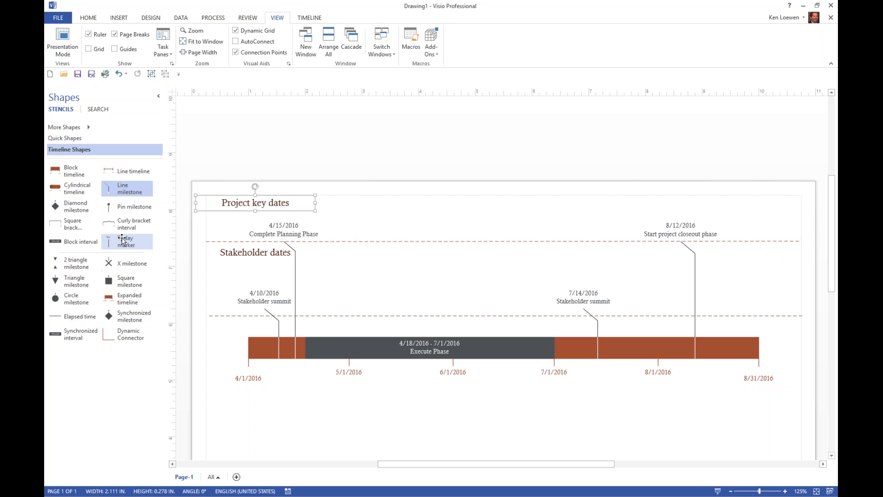
# Step: Place a Today marker on the block timeline and delete it
pyautogui.moveTo(121, 239)
pyautogui.mouseDown()
pyautogui.moveTo(250, 242)
pyautogui.moveTo(335, 259)
pyautogui.moveTo(382, 291)
pyautogui.moveTo(383, 349)
pyautogui.mouseUp()
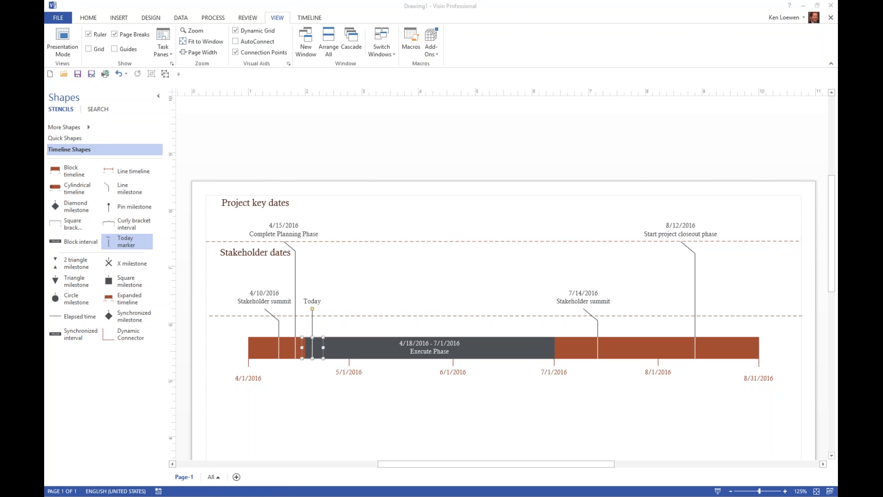
pyautogui.click(320, 300)
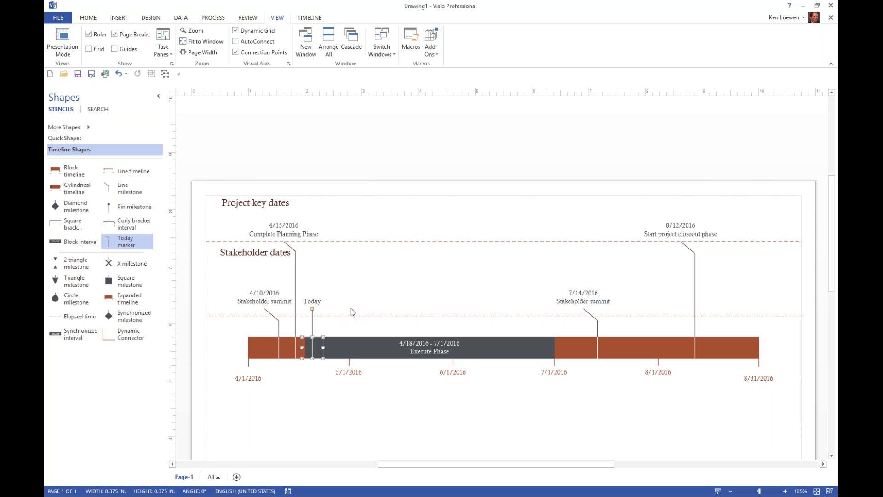
pyautogui.press('Delete')
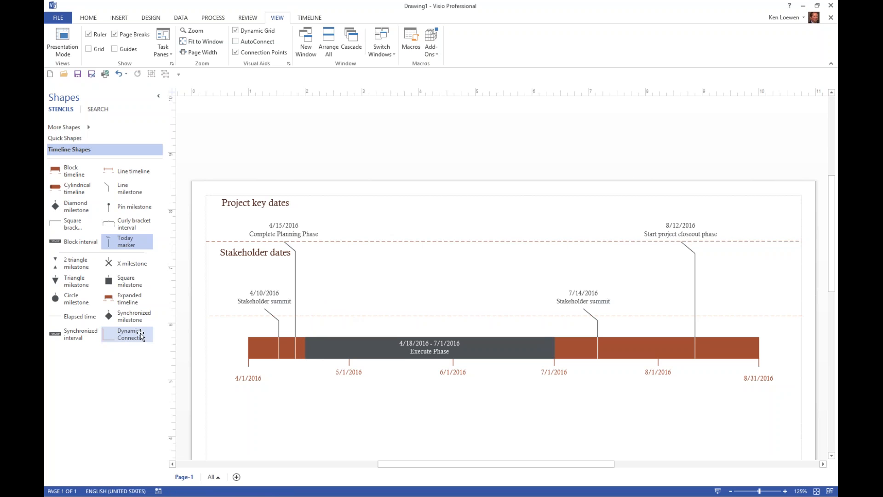
# Step: Add an Elapsed time shape to the block timeline and fill it with the standard orange color
pyautogui.moveTo(69, 316); pyautogui.dragTo(338, 348)
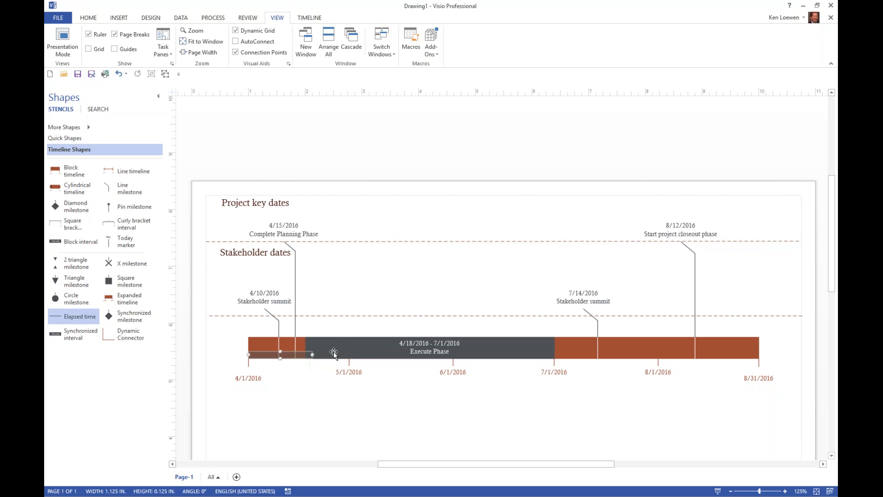
pyautogui.rightClick(313, 353)
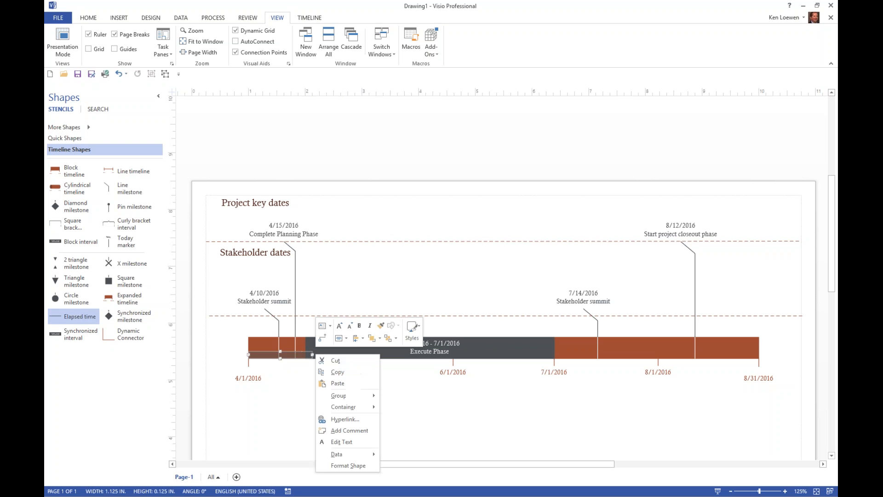
pyautogui.click(306, 359)
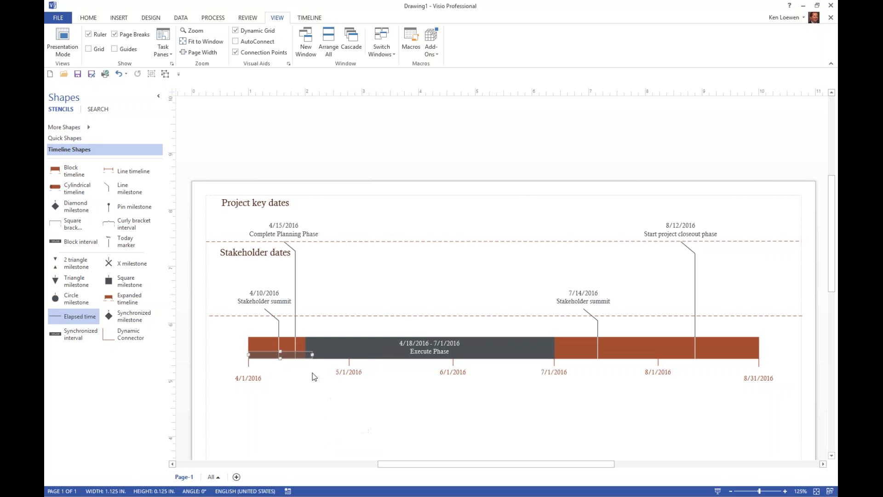
pyautogui.click(88, 18)
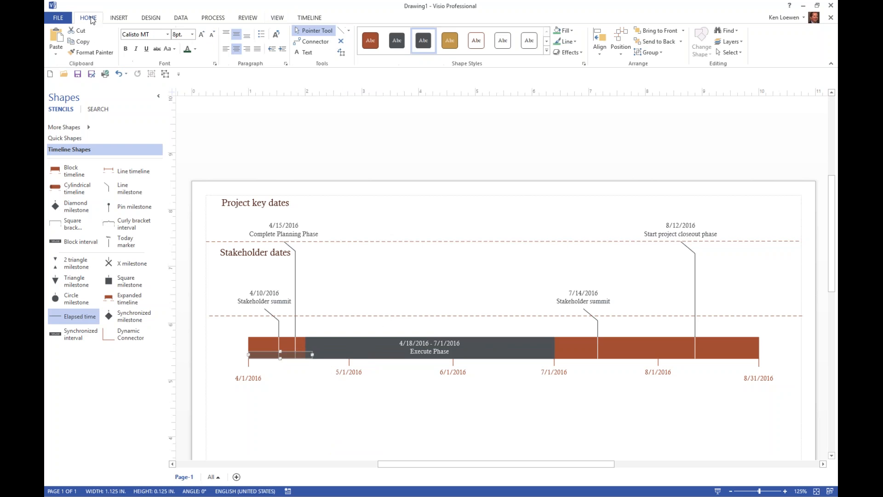
pyautogui.click(569, 30)
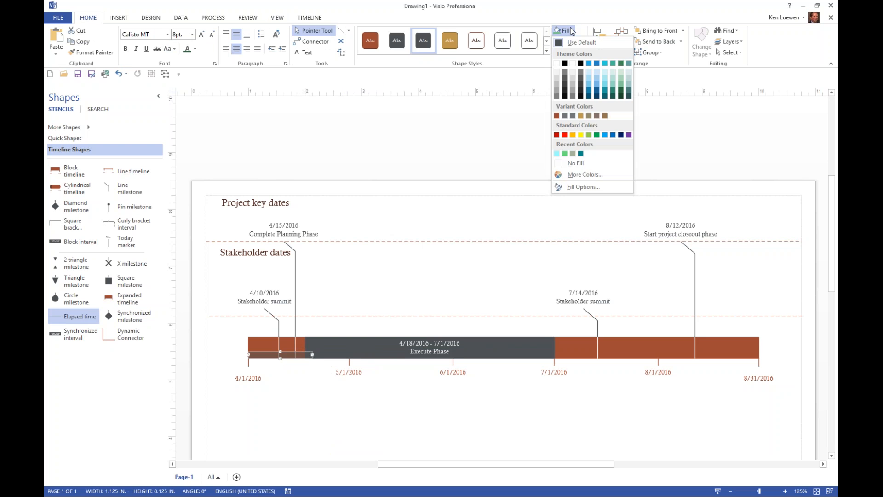
pyautogui.click(572, 135)
pyautogui.click(401, 286)
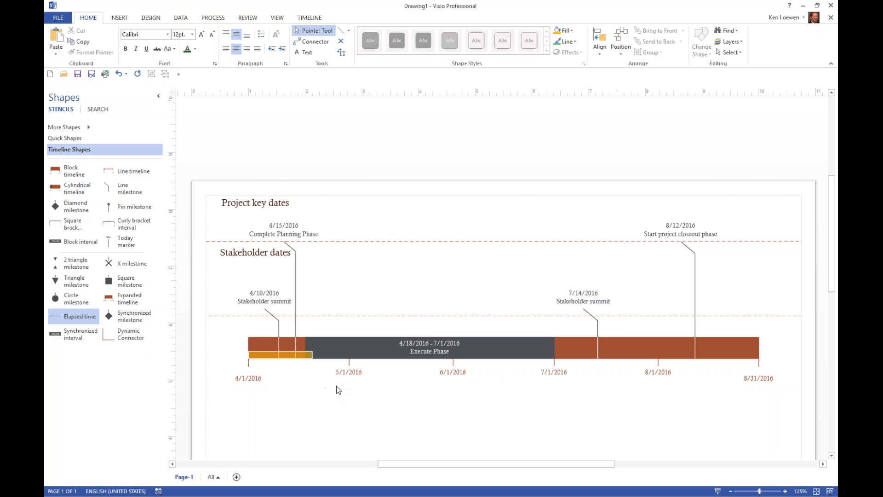
# Step: Place an Expanded timeline shape in the empty area below the block timeline, with its start lined up under the original's start
pyautogui.moveTo(835, 265); pyautogui.dragTo(830, 299)
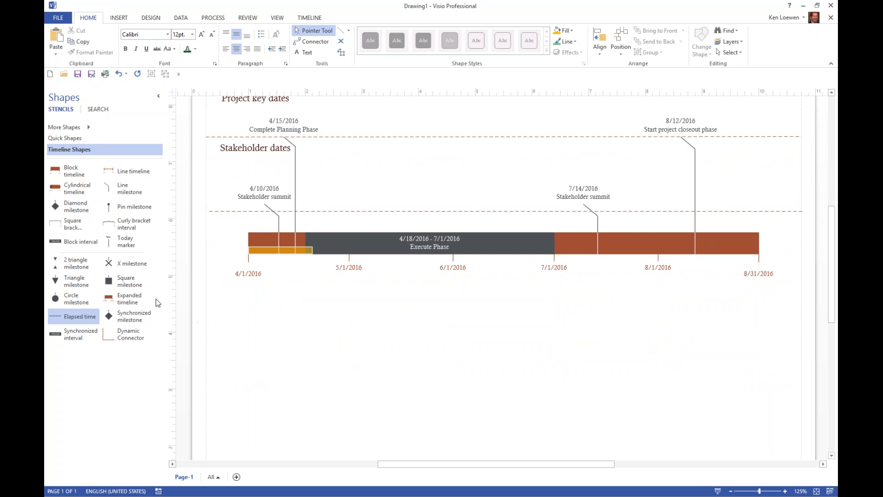
pyautogui.moveTo(123, 299); pyautogui.dragTo(443, 330)
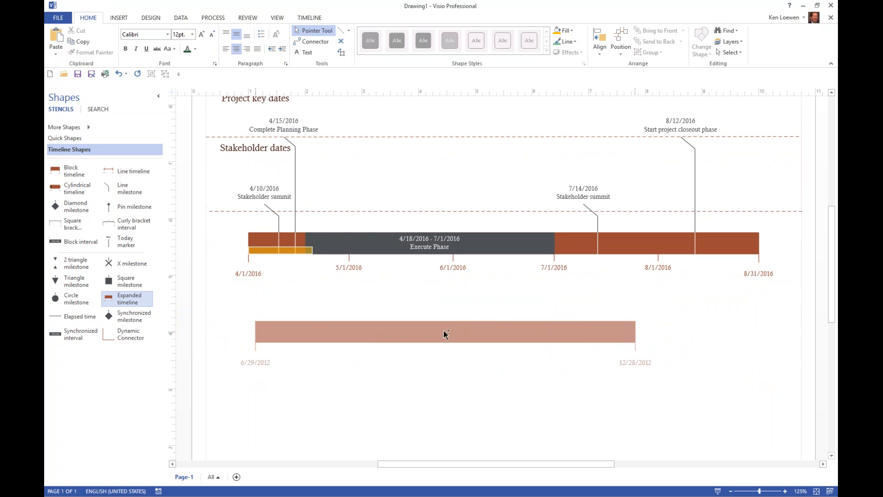
pyautogui.moveTo(443, 330); pyautogui.dragTo(440, 349)
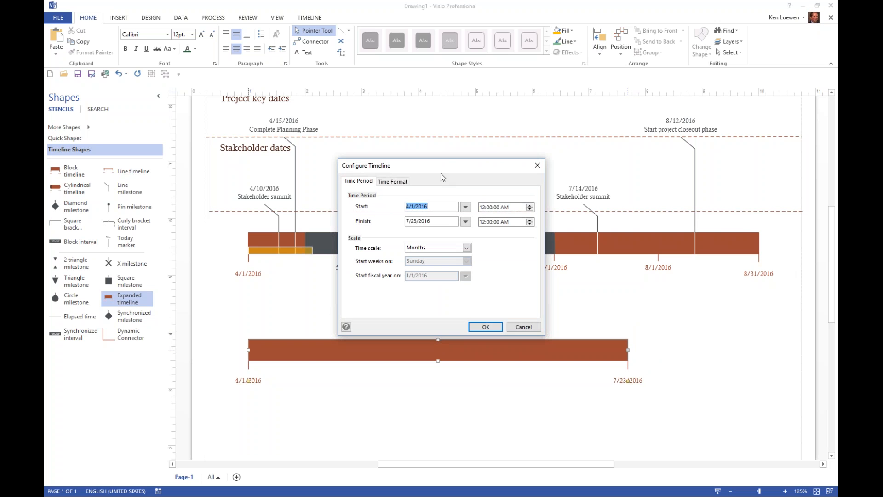
# Step: Configure the expanded timeline to start on 4/18/2016 and finish on 7/1/2016, keeping the time scale in months
pyautogui.moveTo(446, 166); pyautogui.dragTo(690, 164)
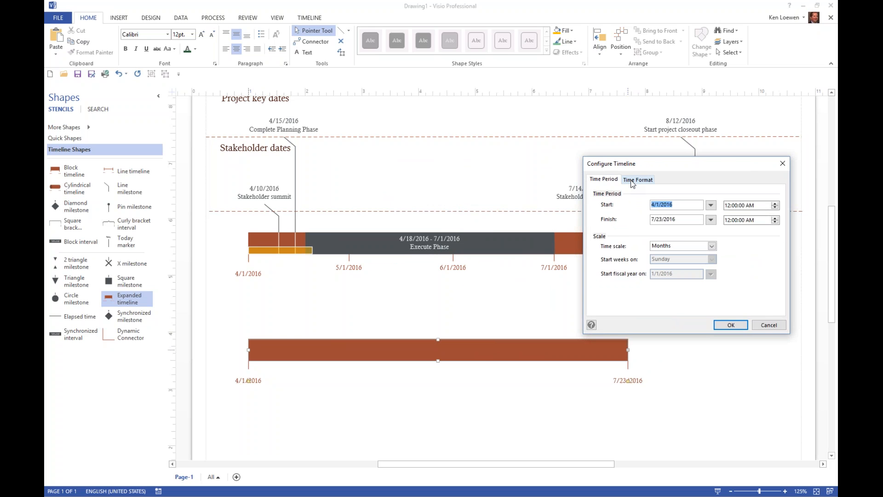
pyautogui.click(711, 206)
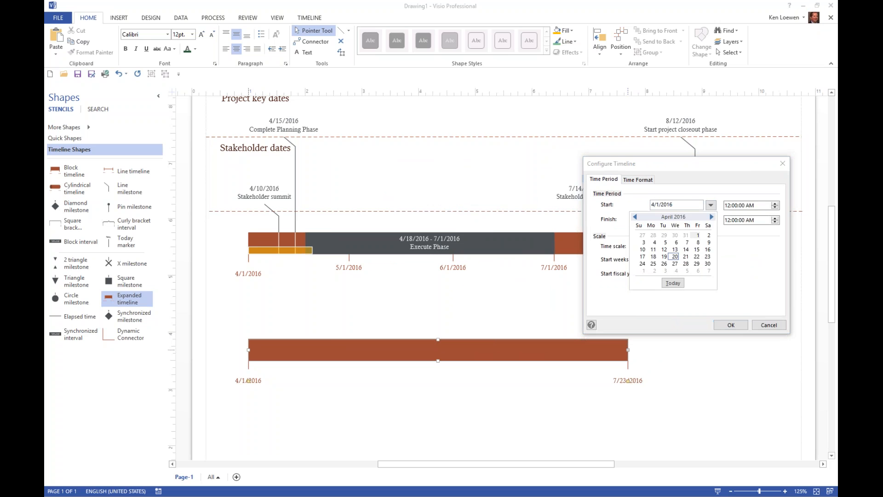
pyautogui.click(653, 257)
pyautogui.click(711, 220)
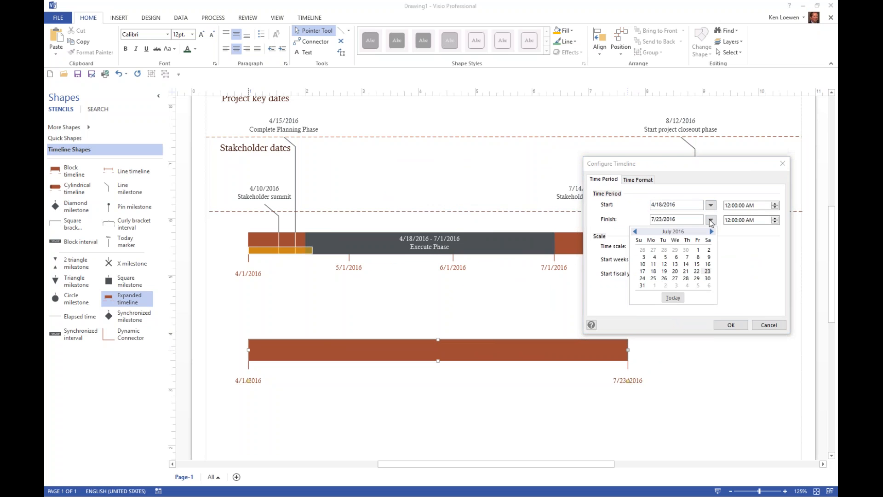
pyautogui.click(697, 250)
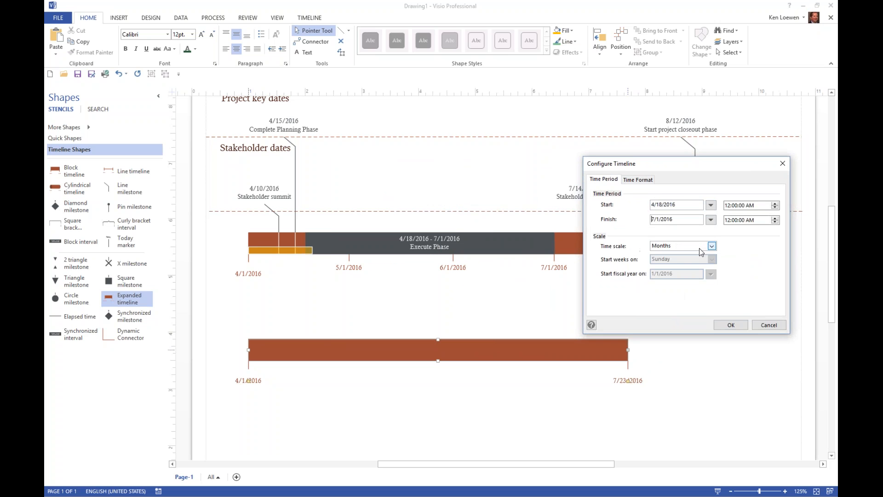
pyautogui.click(730, 326)
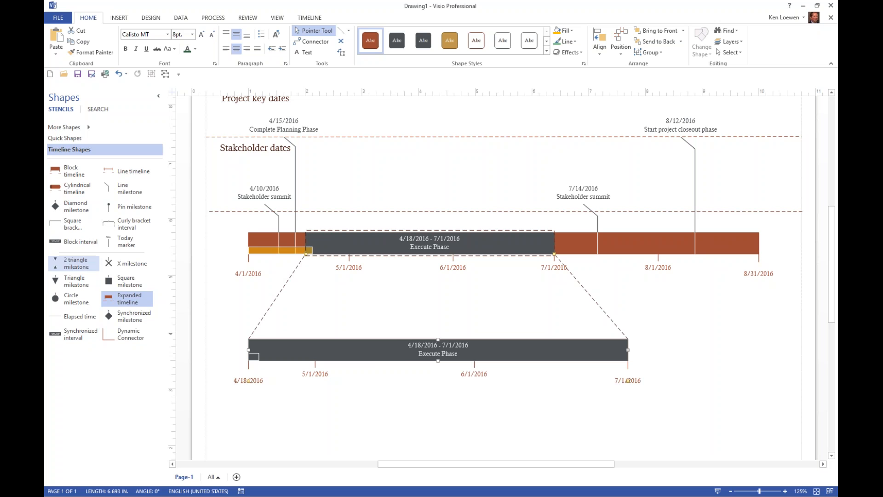
# Step: Add a block interval named Testing to the expanded timeline, starting on 6/1/2016 and finishing on 6/15/2016
pyautogui.moveTo(82, 241); pyautogui.dragTo(358, 350)
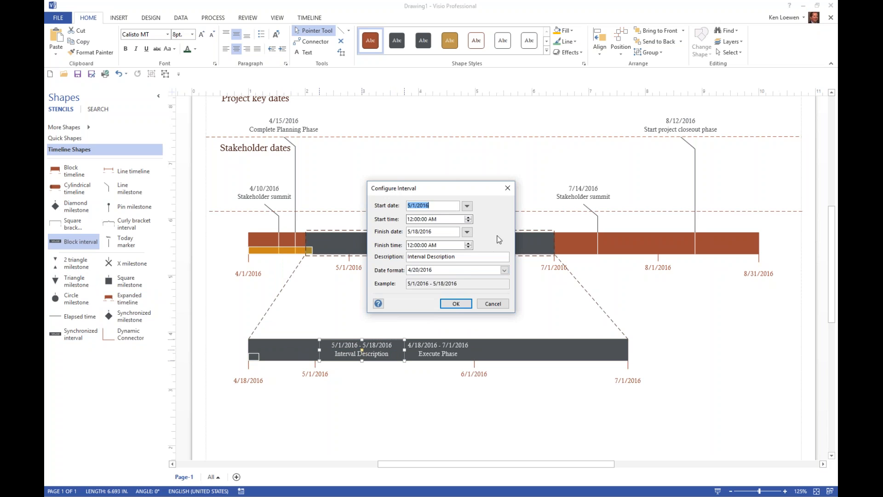
pyautogui.click(467, 207)
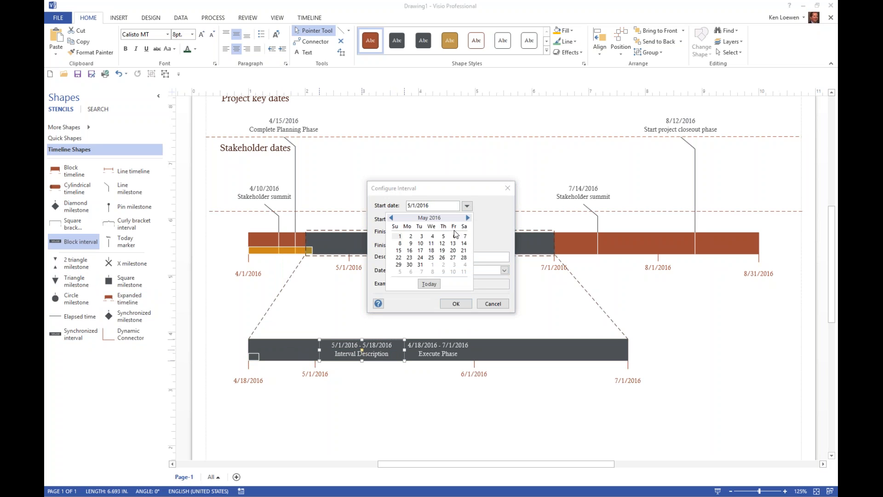
pyautogui.click(432, 265)
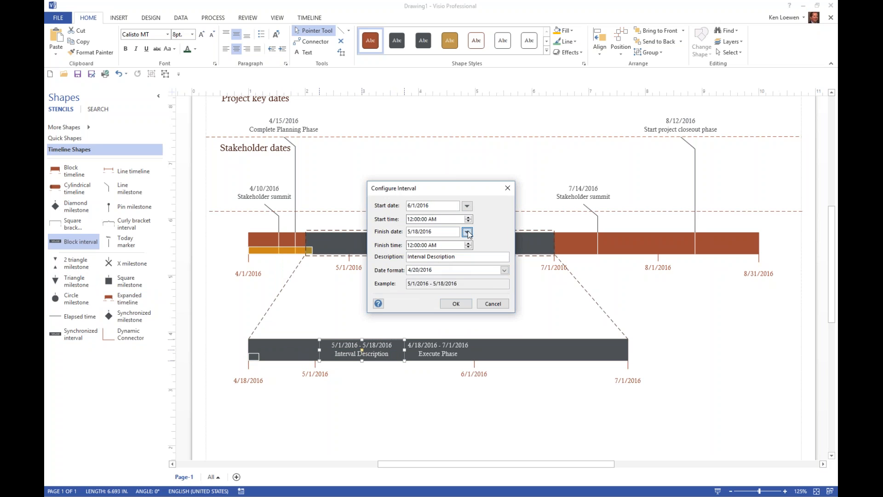
pyautogui.click(468, 233)
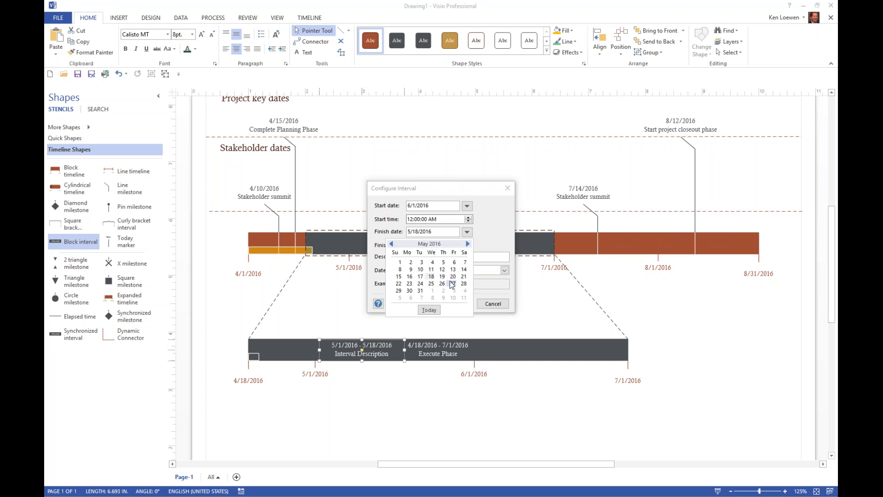
pyautogui.click(468, 244)
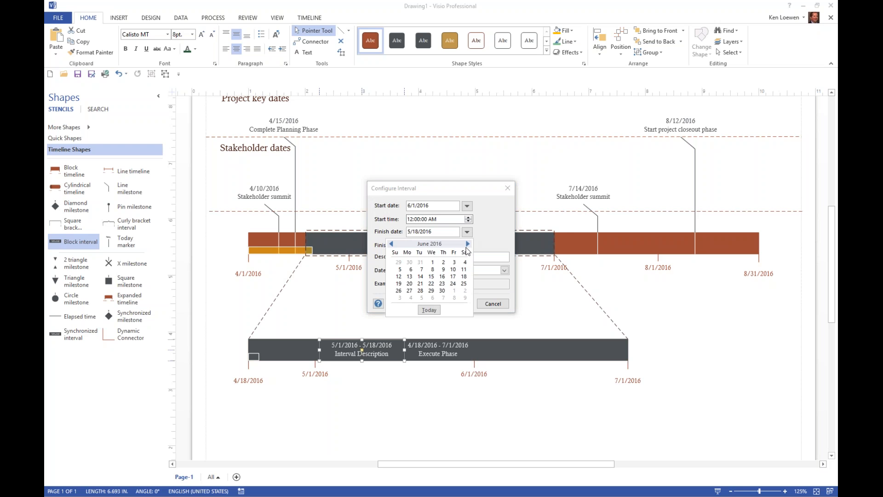
pyautogui.click(431, 276)
pyautogui.moveTo(456, 257); pyautogui.dragTo(388, 256)
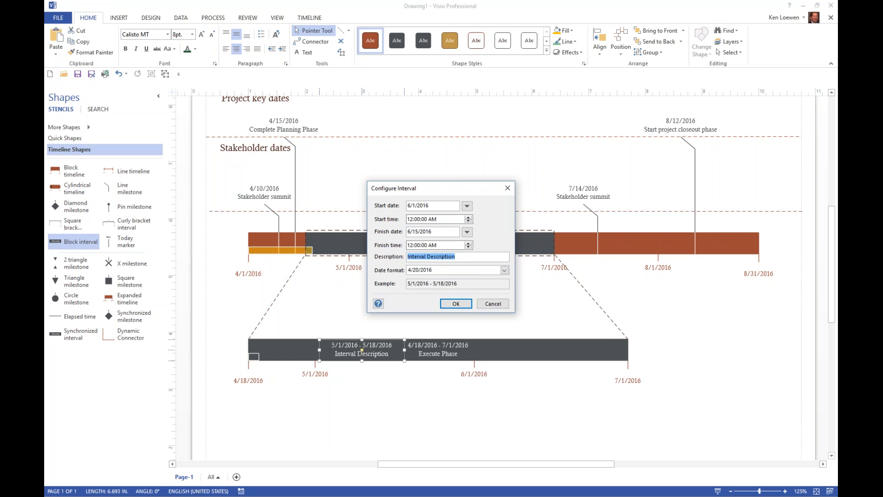
pyautogui.write('Testing')
pyautogui.click(454, 305)
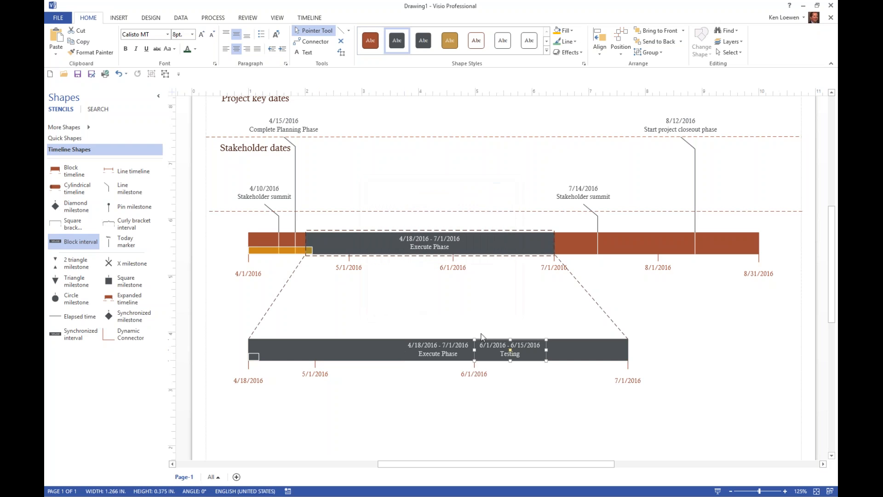
# Step: Fill the Testing interval with gold and apply a darker font color to its text
pyautogui.click(555, 31)
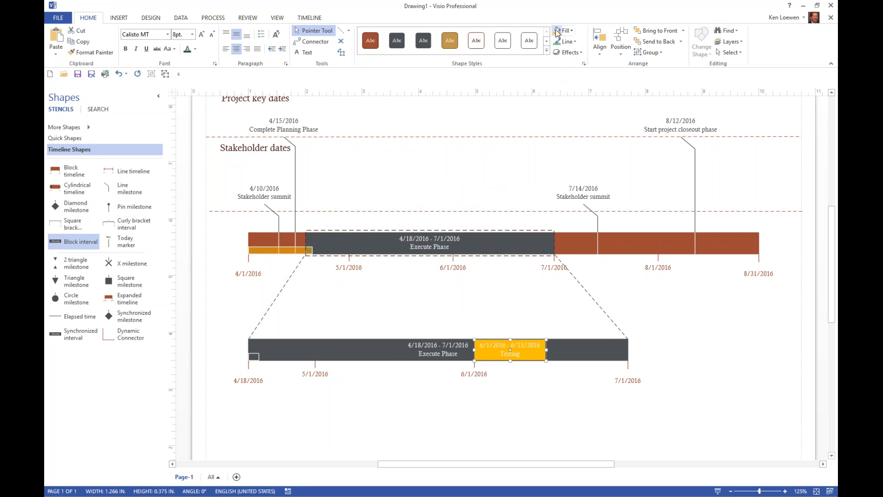
pyautogui.click(187, 49)
pyautogui.click(669, 413)
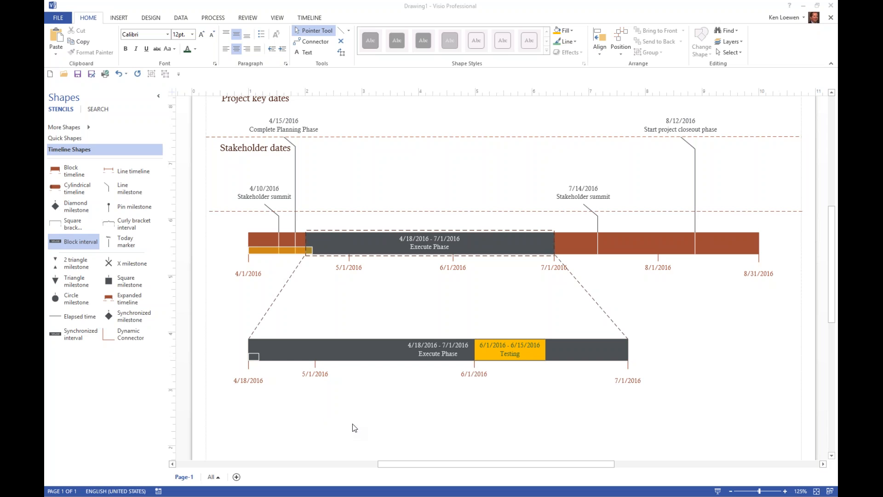
# Step: Review the options for sharing the drawing, including saving it to the cloud, and return to the timeline
pyautogui.click(57, 19)
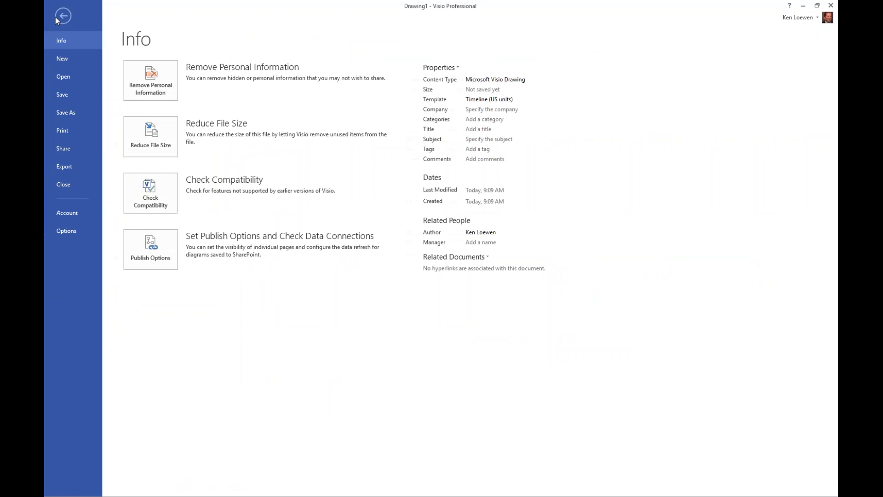
pyautogui.click(62, 150)
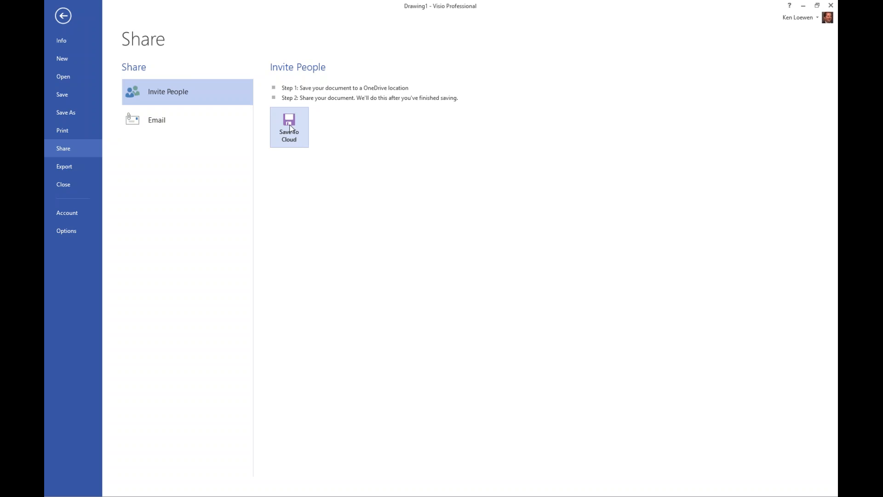
pyautogui.click(63, 17)
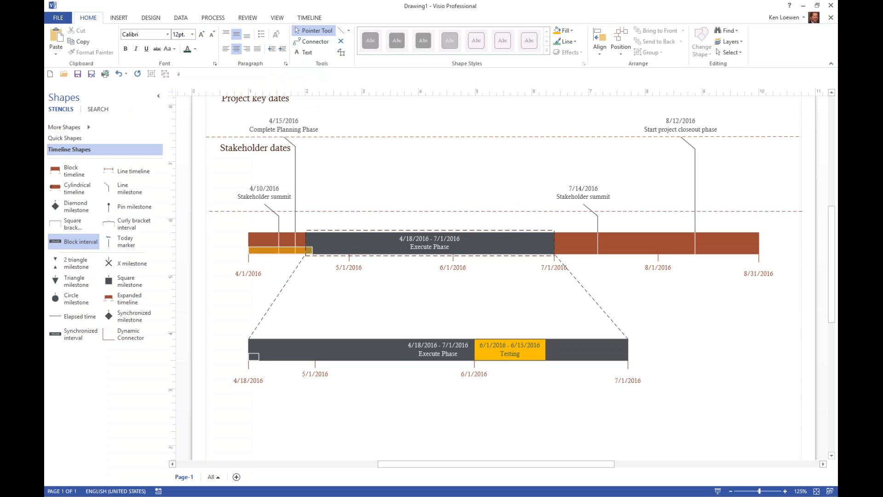
# Step: Create a new blank timeline drawing, find the timeline data import command and start the Import Timeline Wizard
pyautogui.click(50, 75)
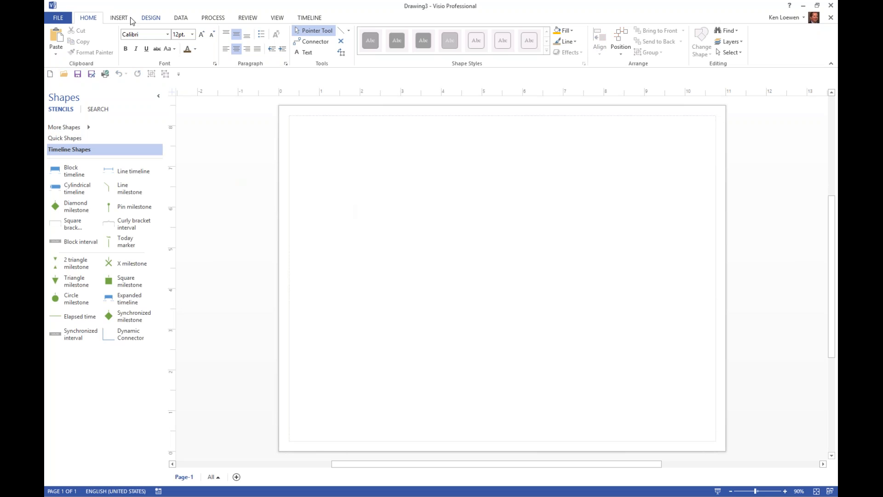
pyautogui.click(181, 18)
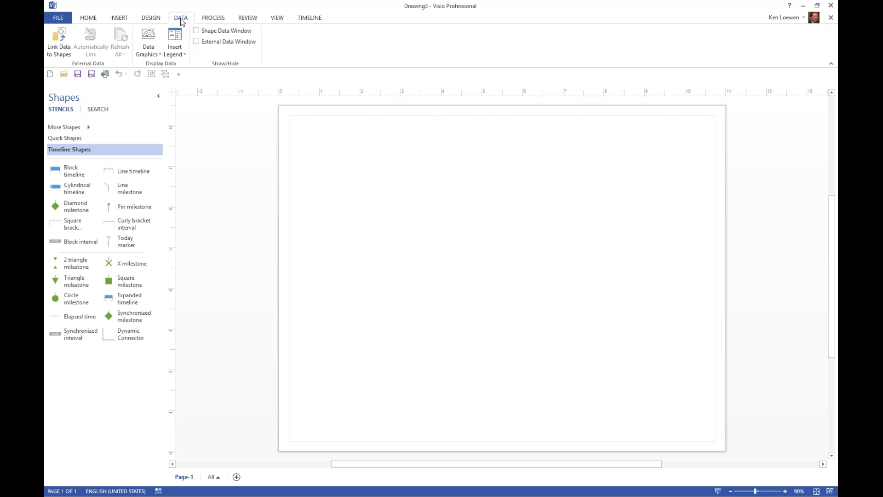
pyautogui.click(116, 19)
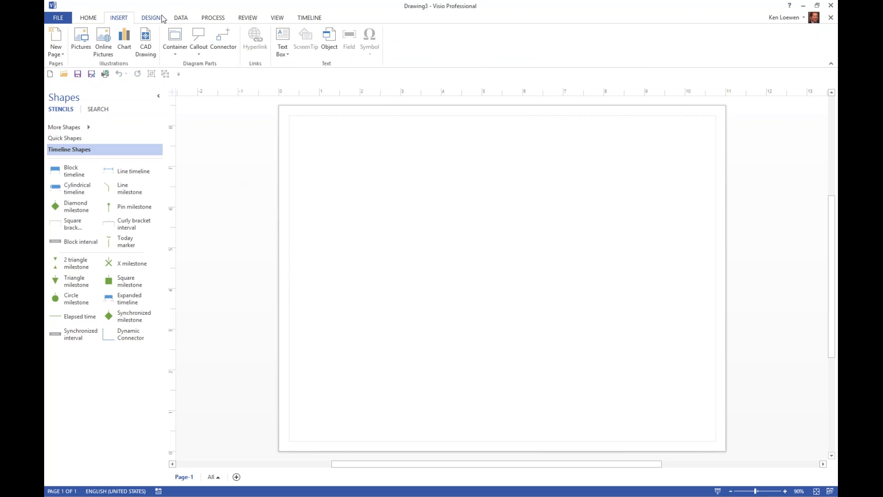
pyautogui.click(220, 18)
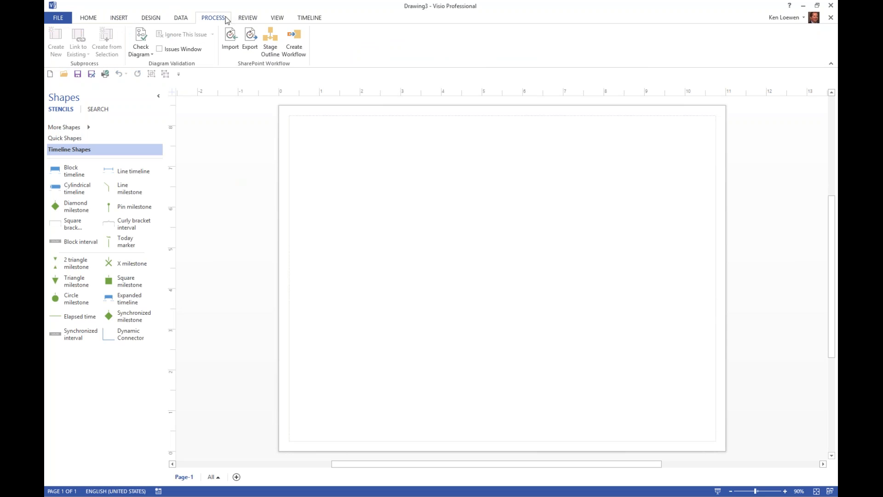
pyautogui.click(288, 20)
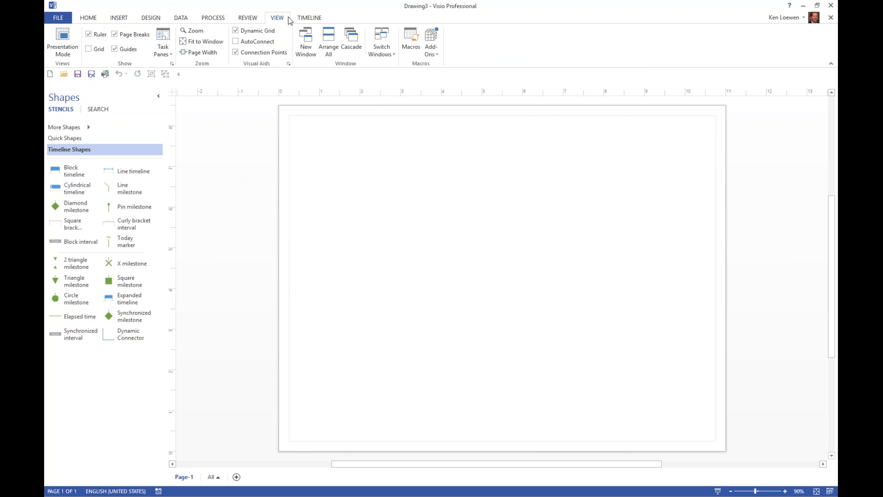
pyautogui.click(254, 16)
pyautogui.click(88, 18)
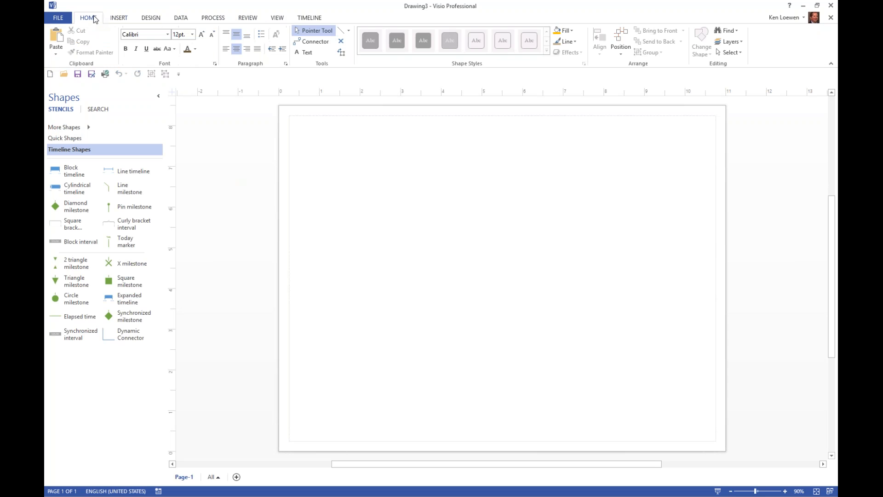
pyautogui.click(118, 19)
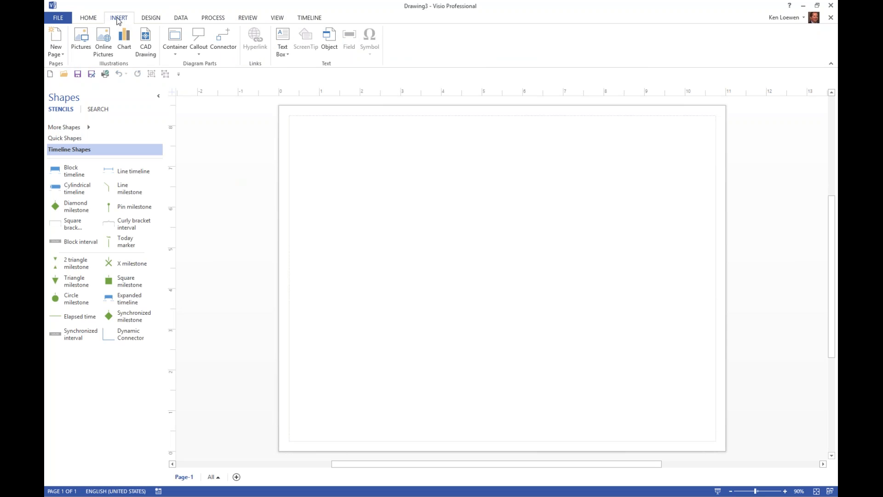
pyautogui.click(304, 19)
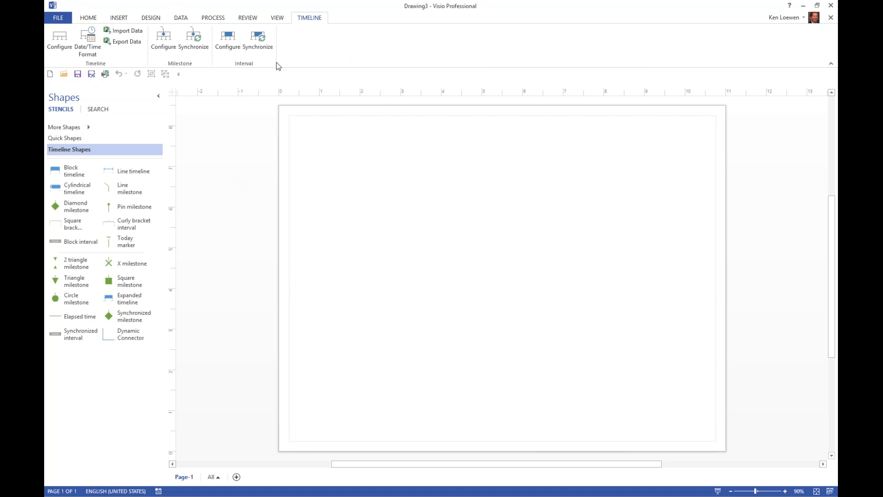
pyautogui.click(123, 30)
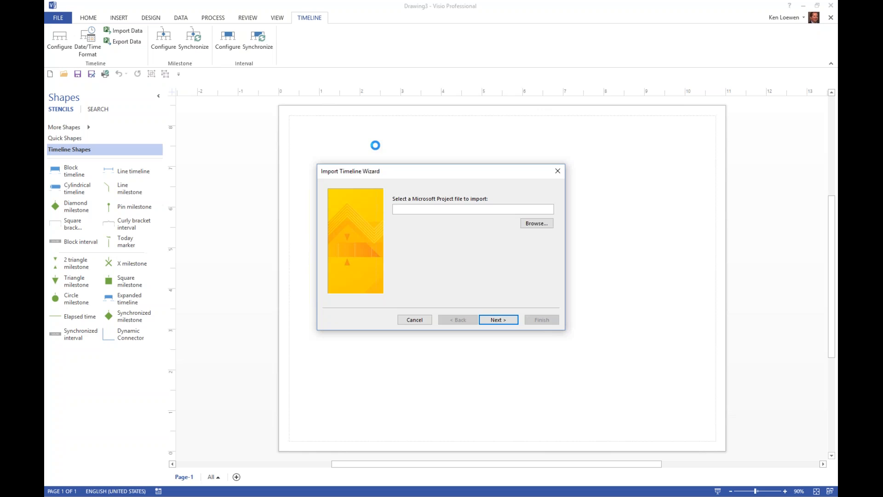
# Step: Try to import Project schedule.mpp from Internal - other > Webinar Wednesday > Webinar Wednesday - Visio Timelines
pyautogui.click(530, 226)
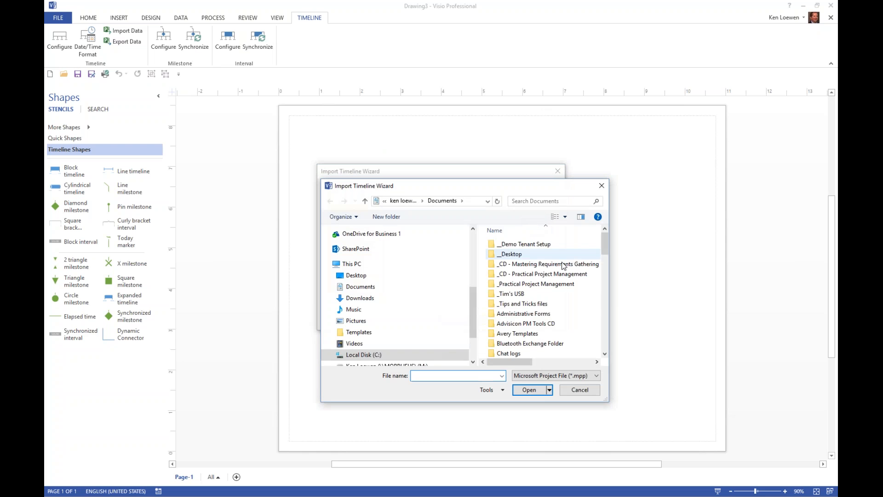
pyautogui.scroll(-2, 606, 344)
pyautogui.scroll(-5, 606, 341)
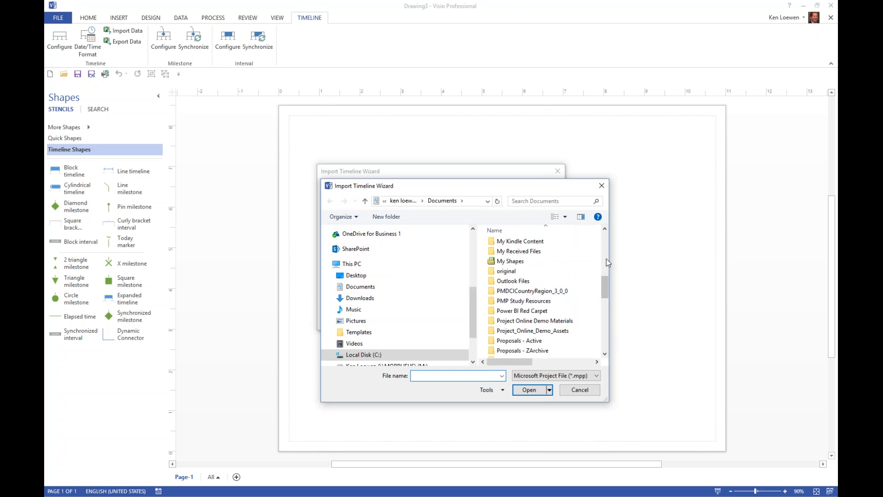
pyautogui.scroll(3, 606, 256)
pyautogui.doubleClick(595, 323)
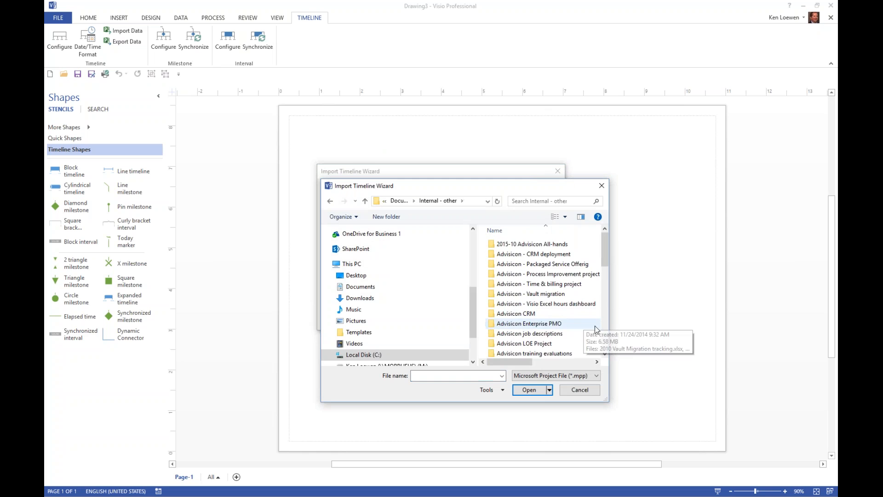
pyautogui.scroll(-10, 605, 336)
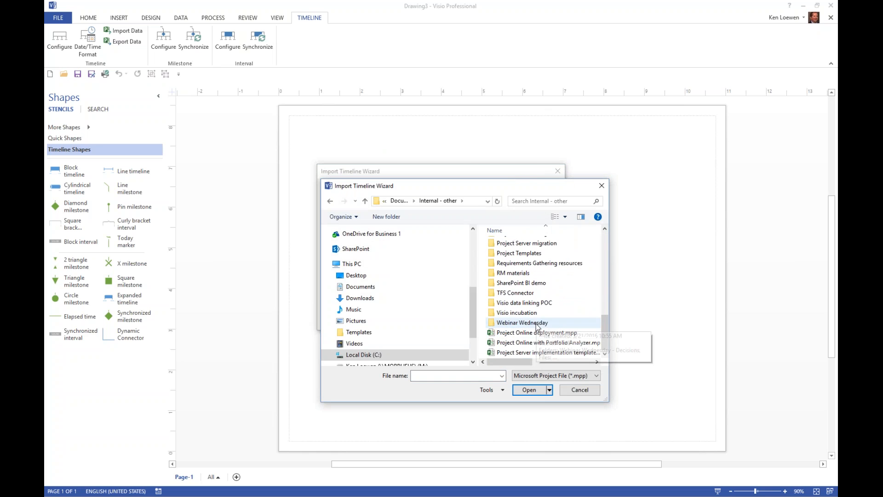
pyautogui.doubleClick(536, 323)
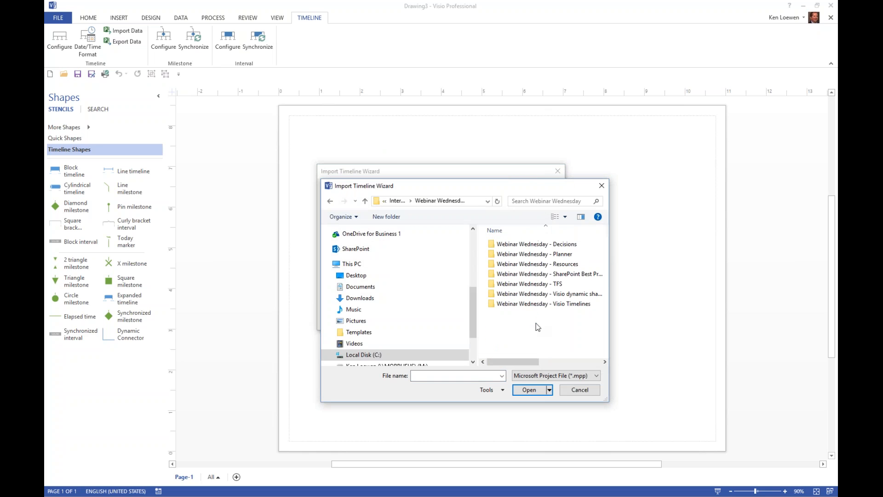
pyautogui.doubleClick(543, 301)
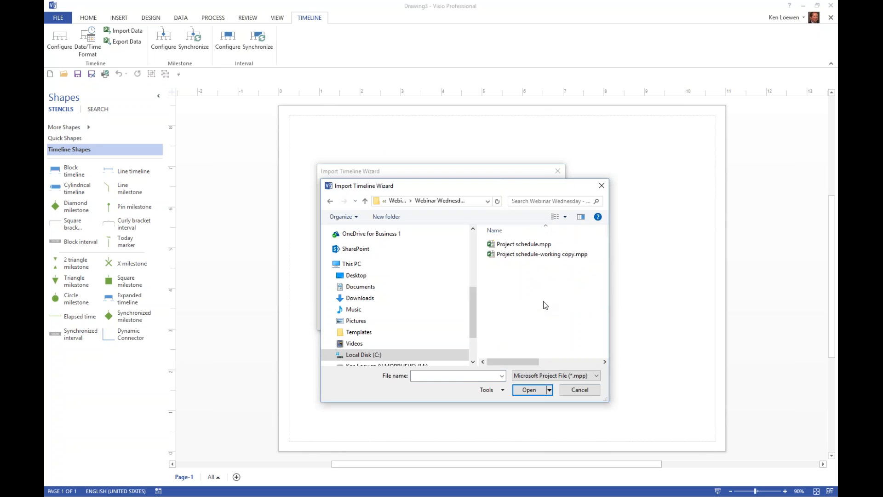
pyautogui.click(520, 244)
pyautogui.click(529, 389)
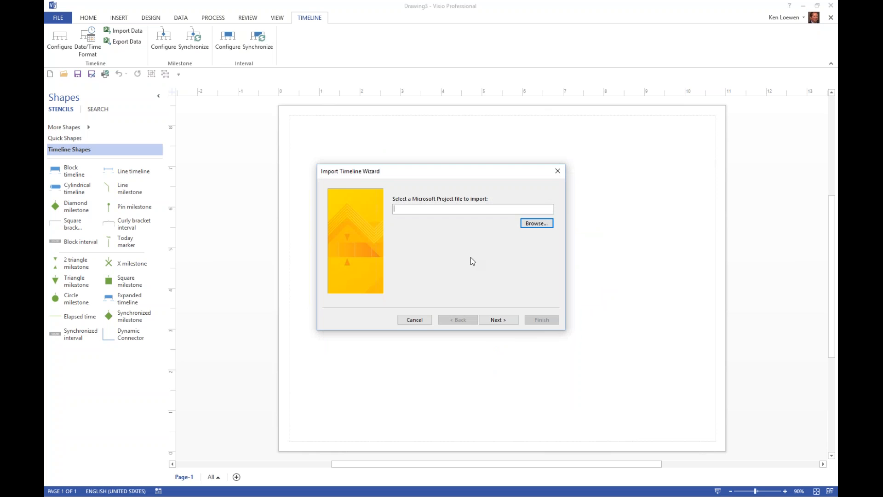
pyautogui.click(497, 321)
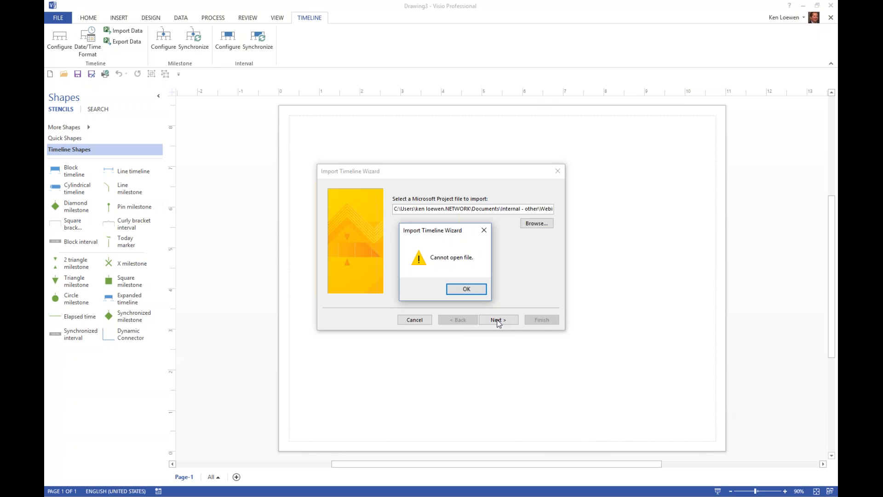
pyautogui.click(469, 289)
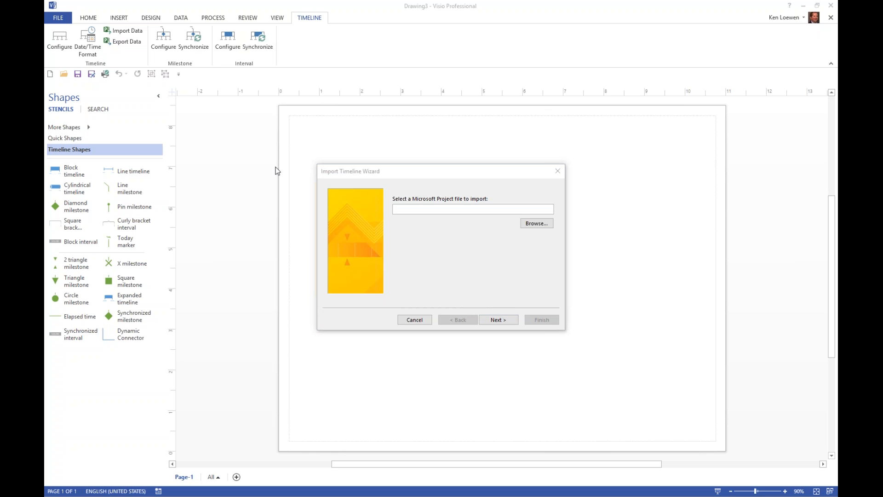
# Step: Choose Project schedule.mpp from Internal - other > Webinar Wednesday > Webinar Wednesday - Visio Timelines as the file to import
pyautogui.click(538, 223)
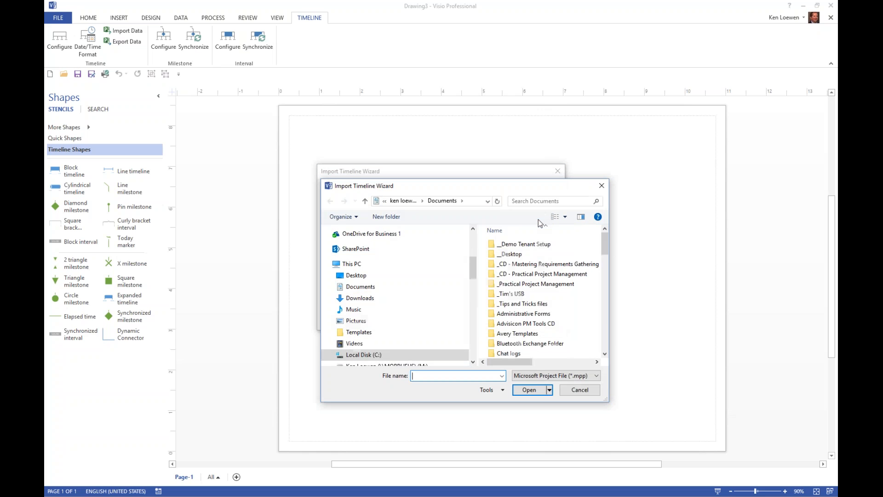
pyautogui.scroll(-4, 552, 310)
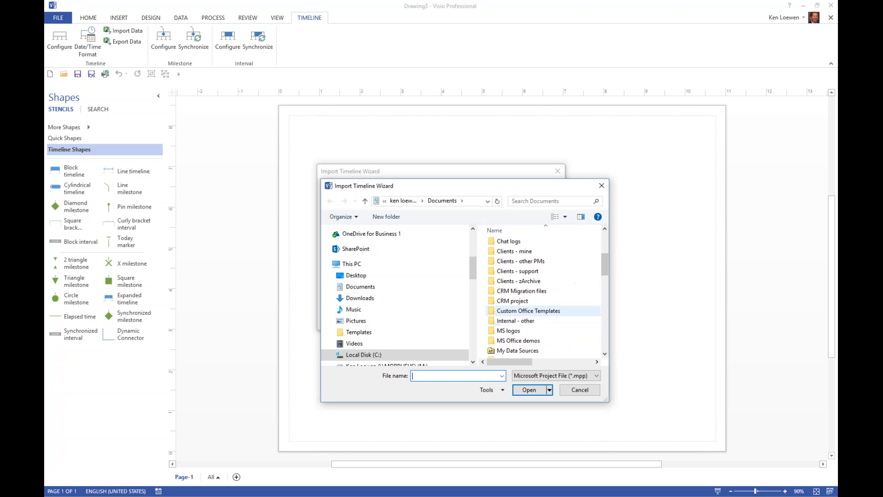
pyautogui.doubleClick(516, 321)
pyautogui.scroll(-5, 548, 340)
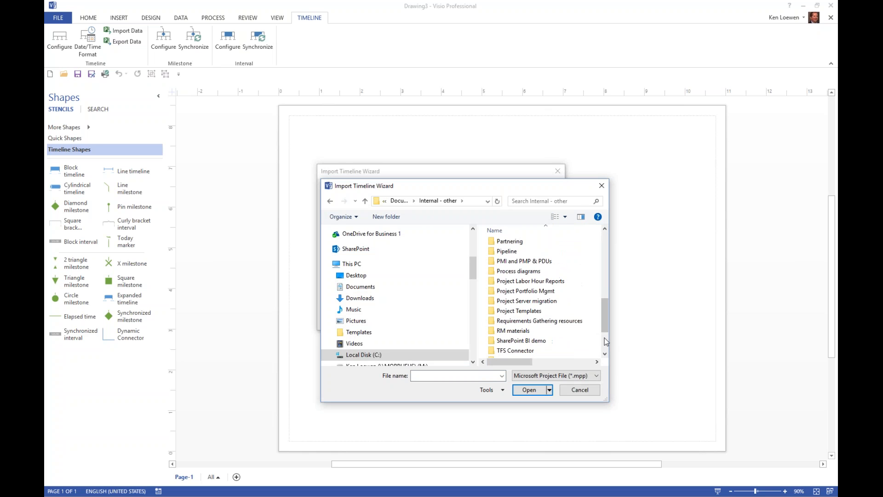
pyautogui.scroll(-2, 543, 322)
pyautogui.doubleClick(522, 323)
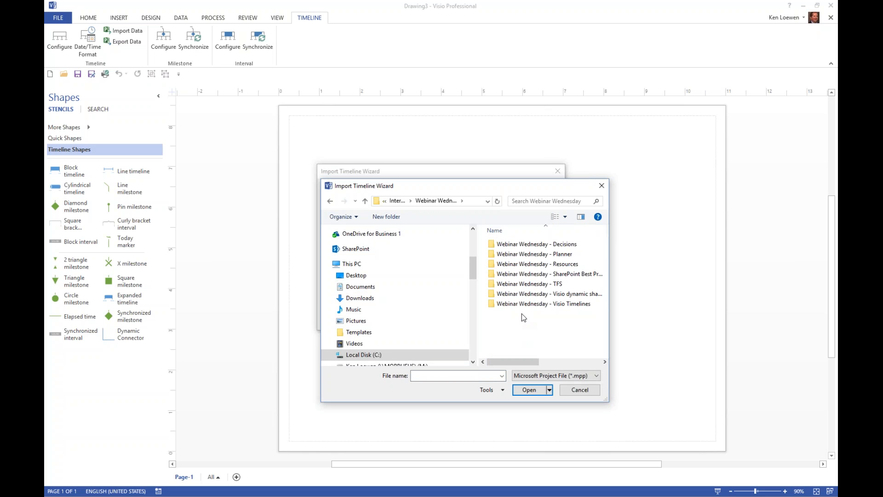
pyautogui.doubleClick(529, 304)
pyautogui.click(522, 244)
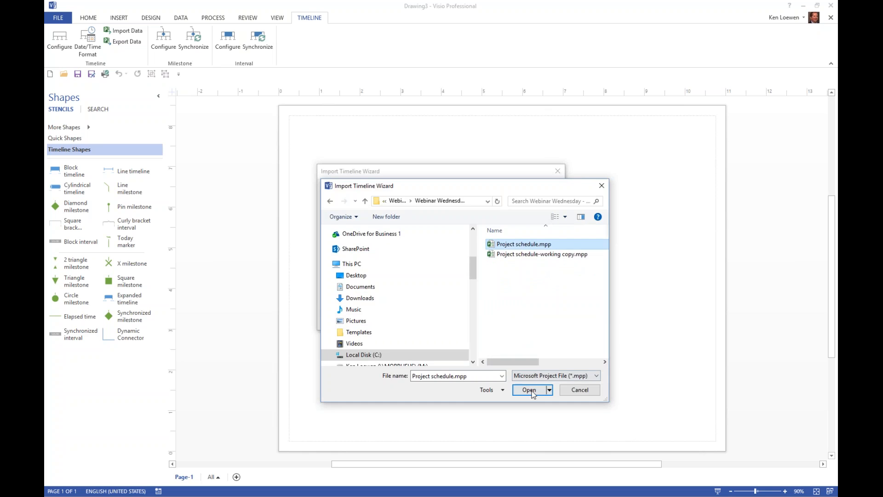
pyautogui.click(529, 390)
pyautogui.click(507, 318)
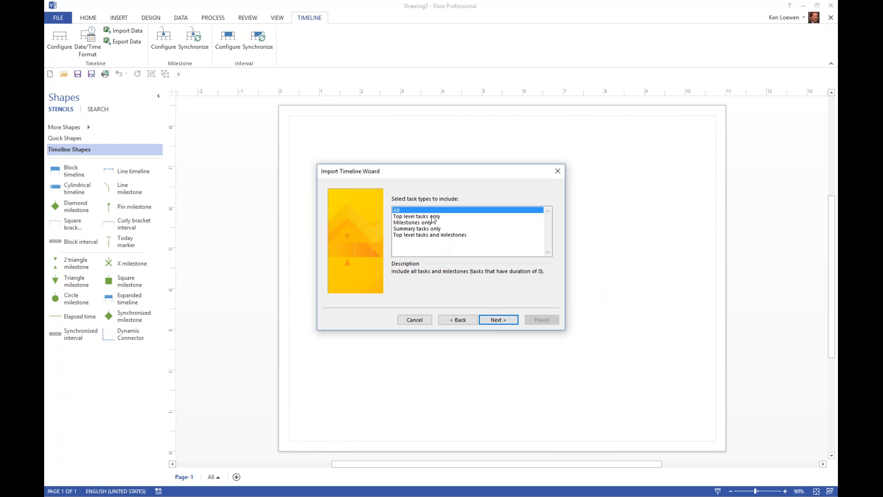
# Step: Include top level tasks and milestones, set the interval shape to Block interval and create the imported timeline
pyautogui.click(405, 235)
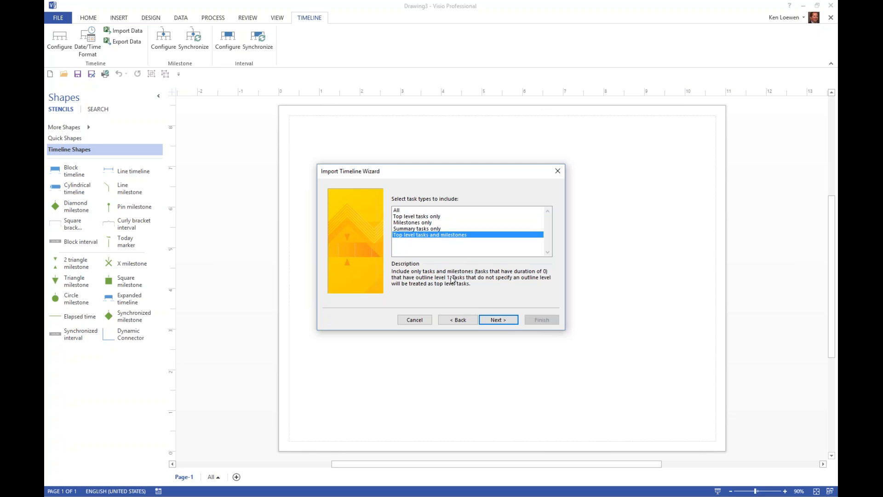
pyautogui.click(505, 320)
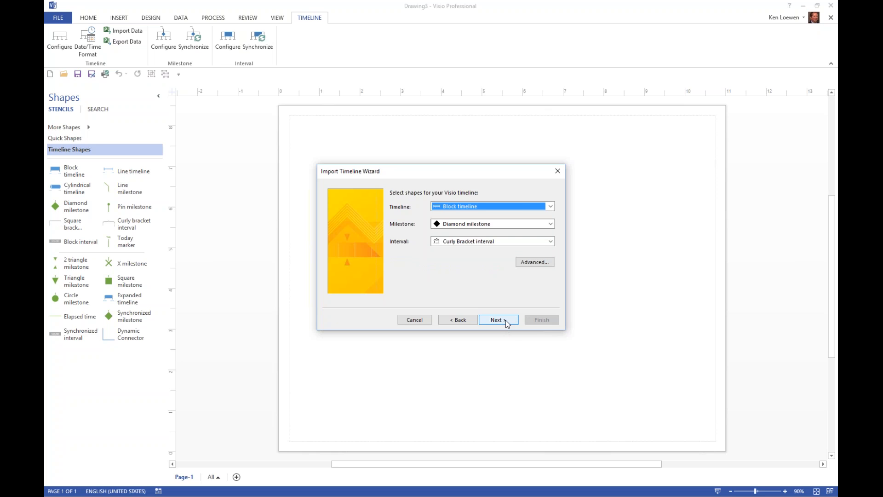
pyautogui.click(517, 243)
pyautogui.click(473, 251)
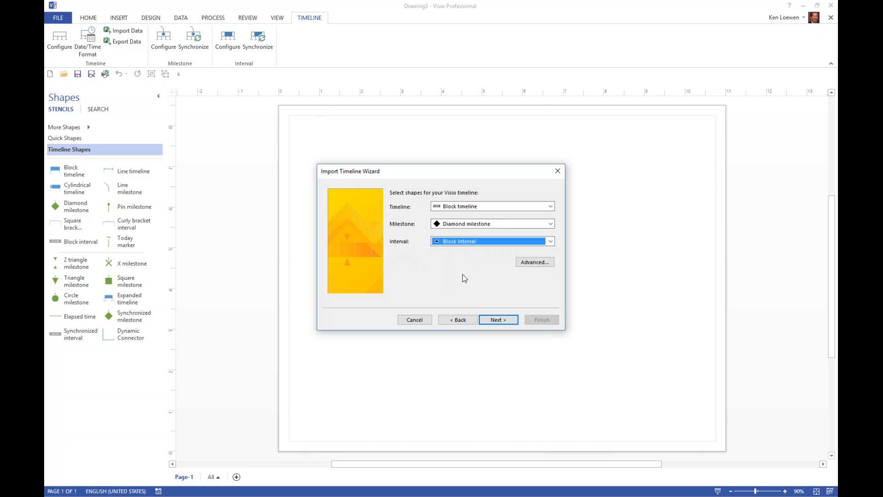
pyautogui.click(499, 320)
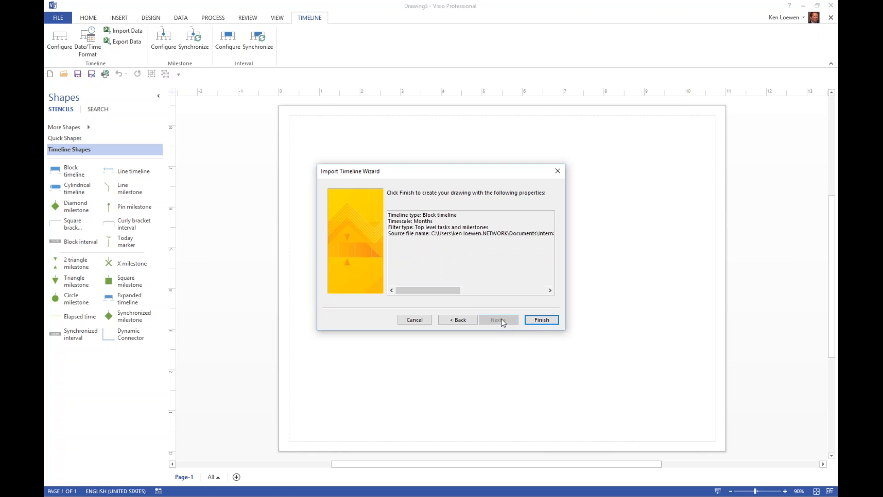
pyautogui.click(544, 319)
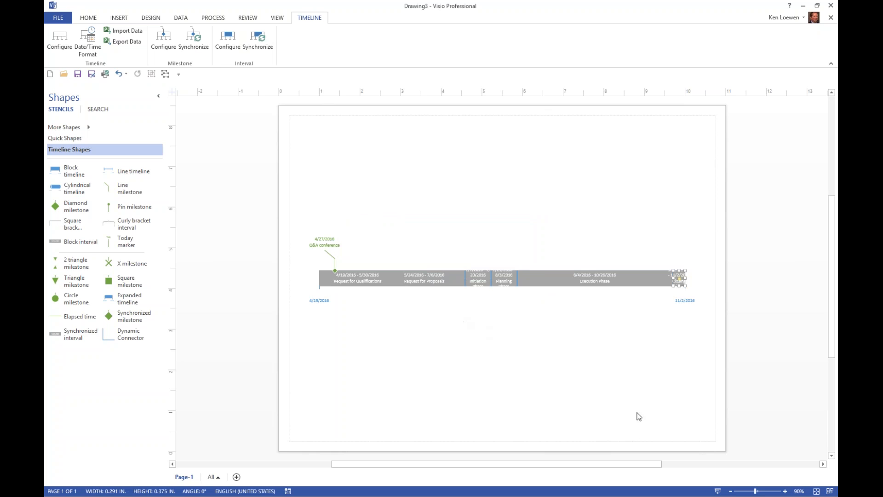
# Step: Fill the Request for Qualifications interval with the standard gold color and apply the dark brown font color to its text
pyautogui.click(784, 490)
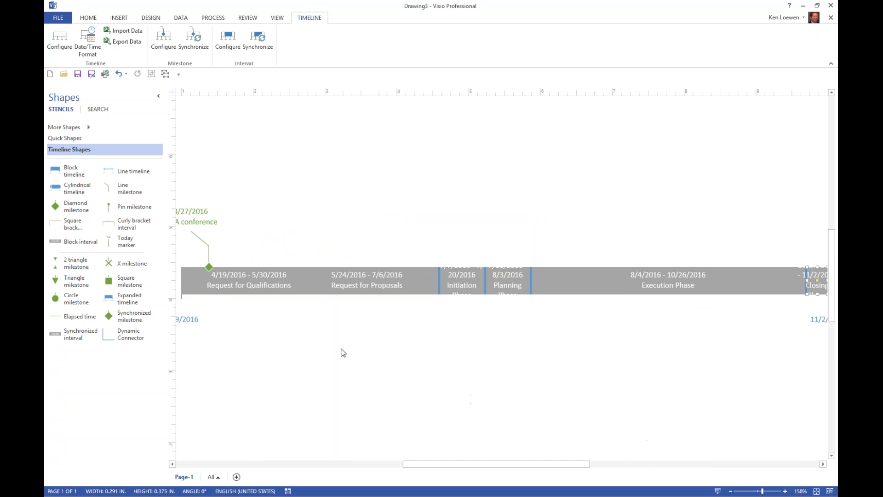
pyautogui.click(265, 285)
pyautogui.click(89, 18)
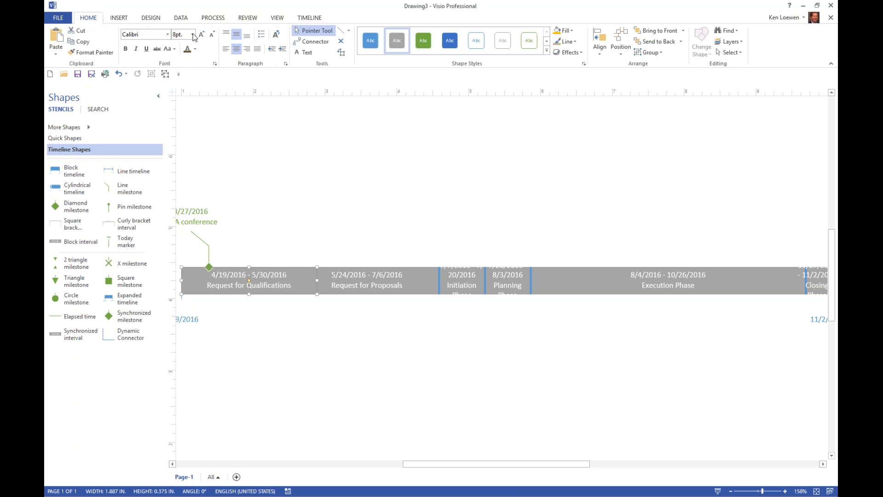
pyautogui.click(563, 31)
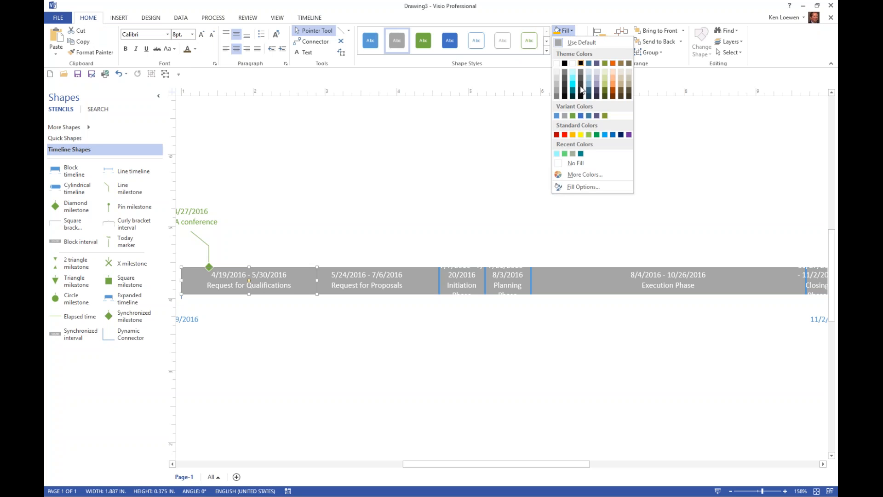
pyautogui.click(573, 135)
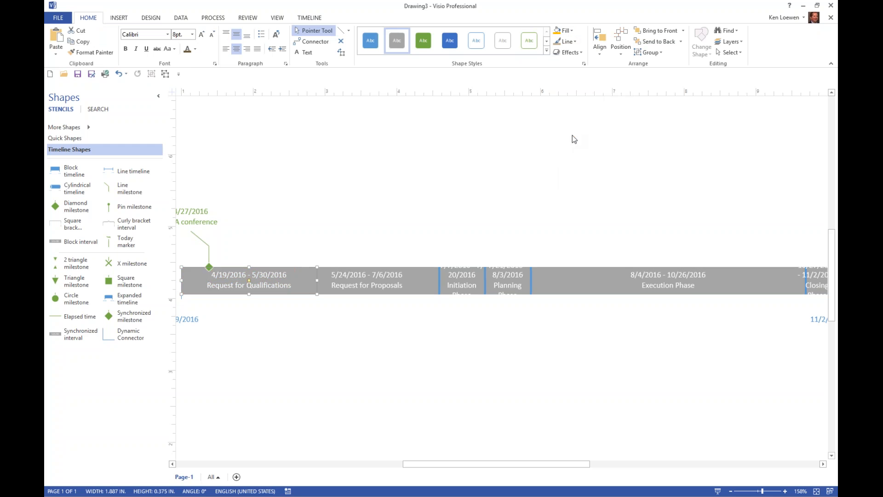
pyautogui.click(186, 49)
# Step: Fill the Request for Proposals interval with the standard light blue color
pyautogui.click(361, 283)
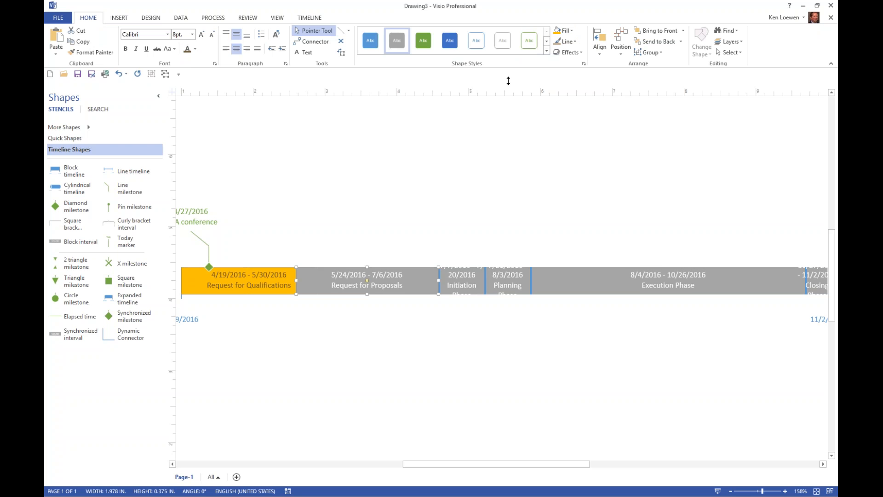
pyautogui.click(564, 30)
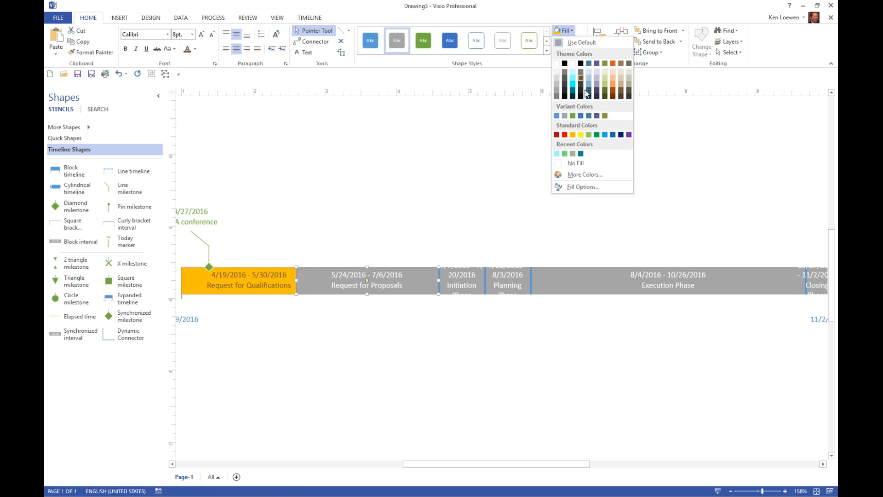
pyautogui.click(605, 134)
# Step: Fill the Initiation Phase interval with standard blue and the Planning Phase interval with standard dark blue
pyautogui.click(460, 282)
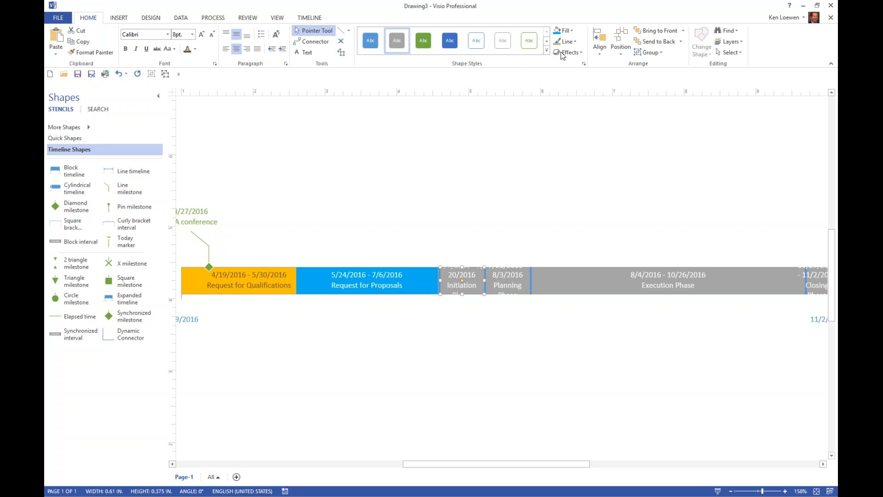
pyautogui.click(564, 31)
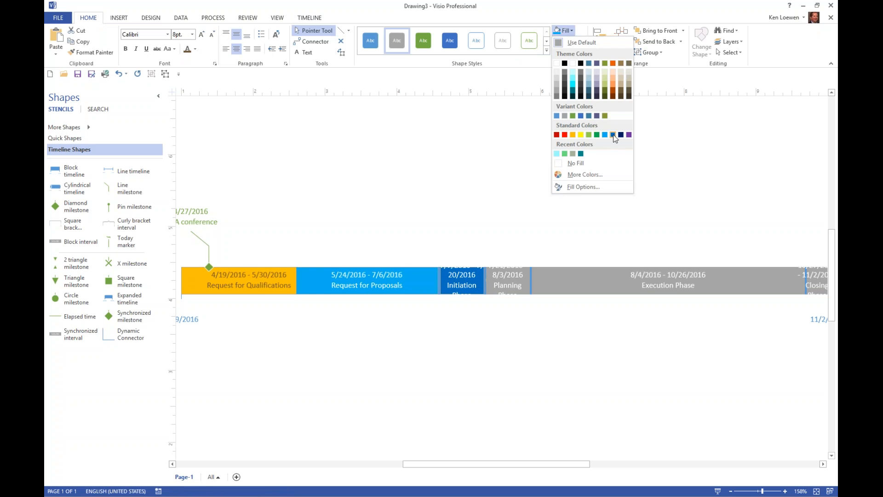
pyautogui.click(614, 135)
pyautogui.click(501, 282)
pyautogui.click(566, 30)
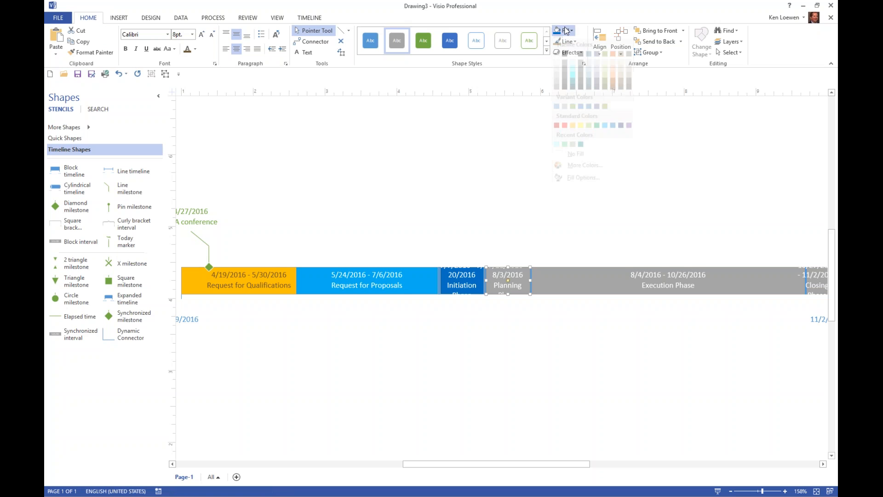
pyautogui.click(622, 137)
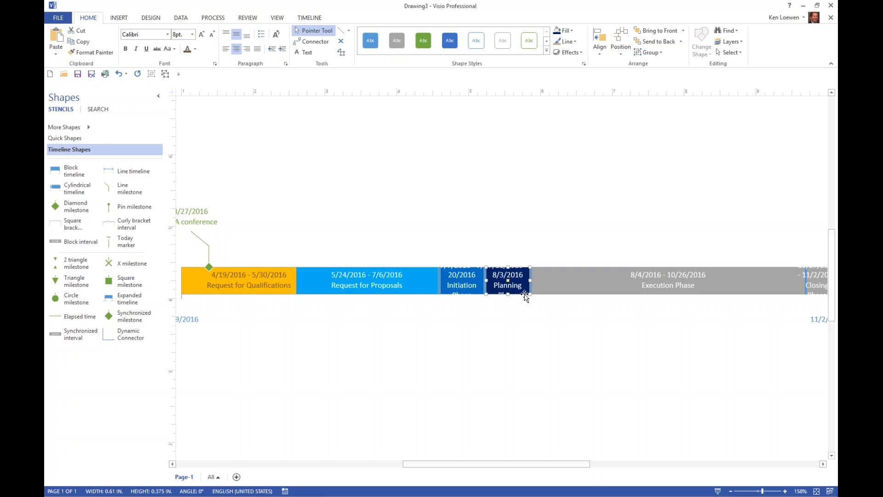
# Step: Change the Initiation Phase interval type to Curly Bracket and apply the dark brown font color to its date and name labels
pyautogui.rightClick(459, 283)
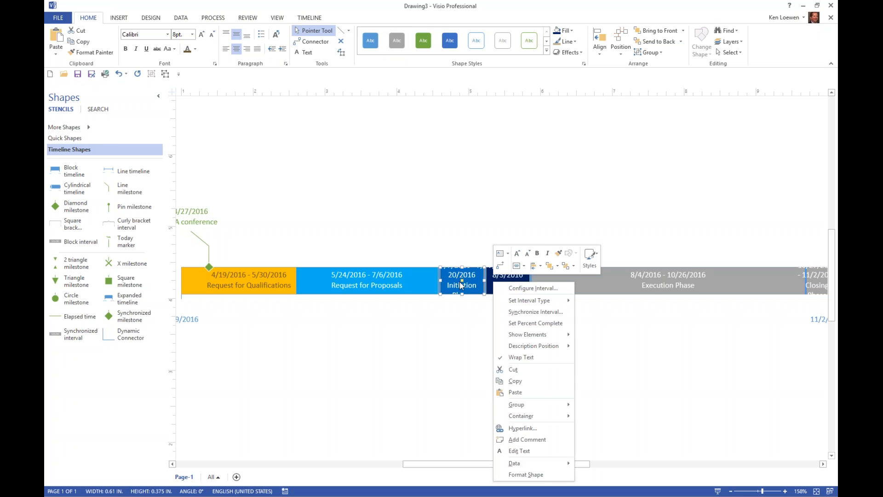
pyautogui.moveTo(528, 301)
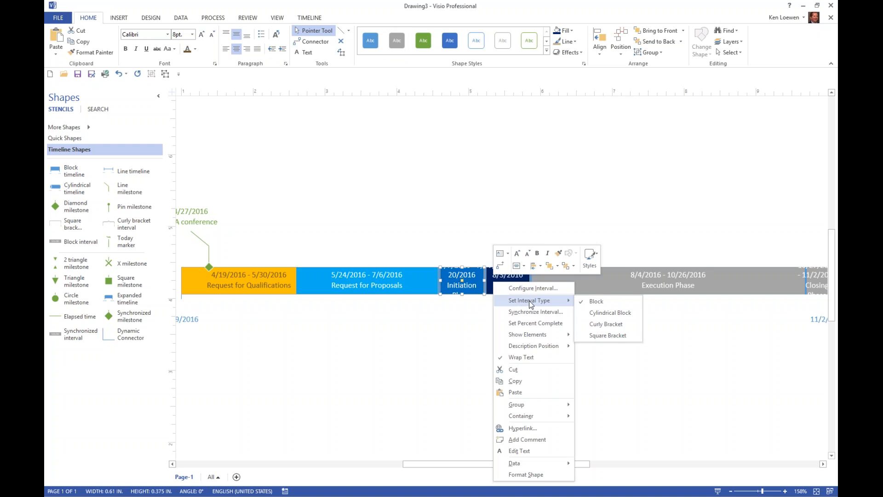
pyautogui.click(609, 325)
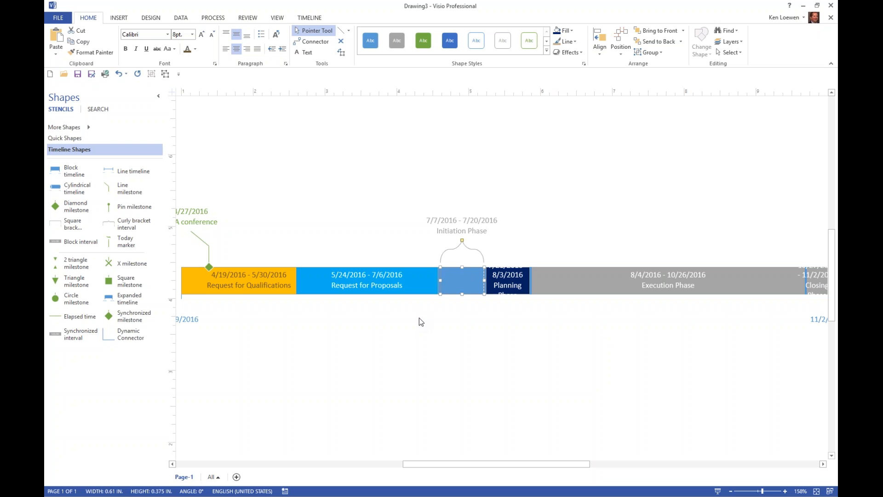
pyautogui.click(476, 222)
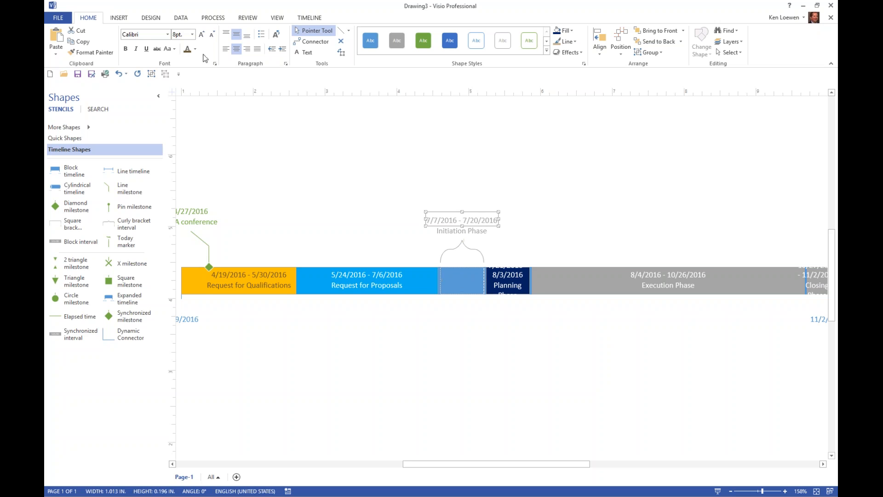
pyautogui.click(187, 50)
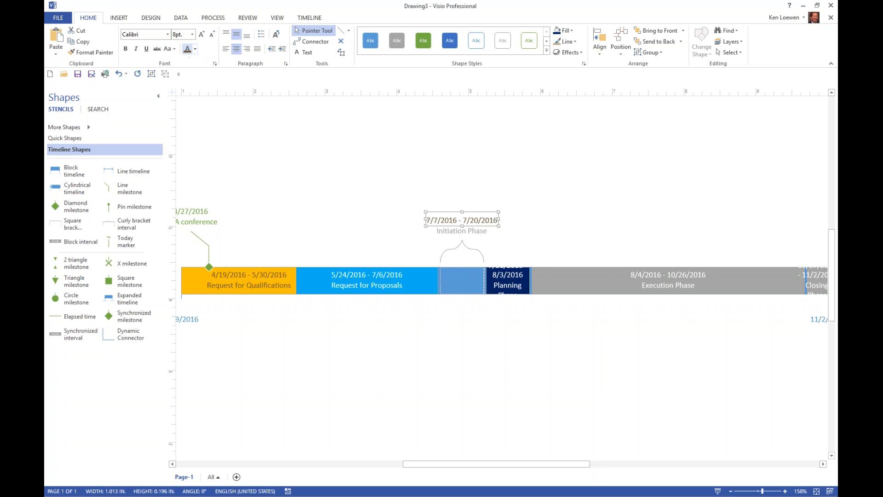
pyautogui.click(464, 232)
pyautogui.click(187, 49)
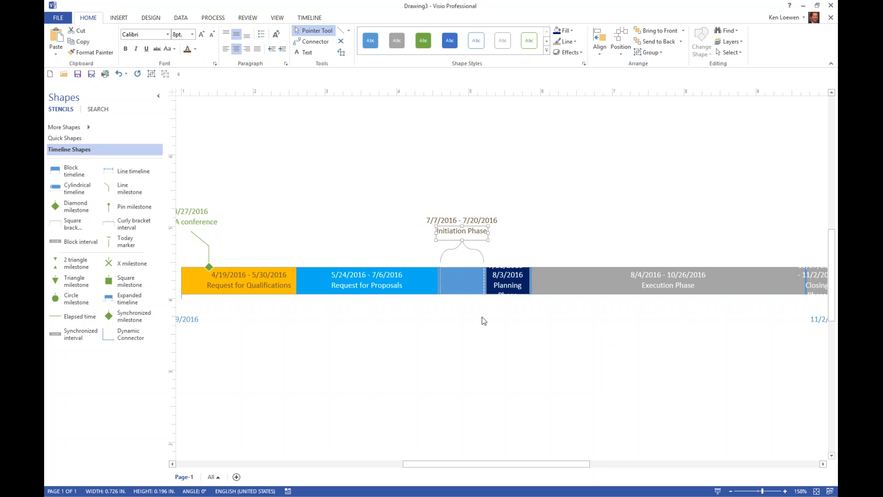
# Step: Change the Planning Phase interval type to Curly Bracket and raise the Initiation Phase labels clear of the Planning Phase labels
pyautogui.click(510, 274)
pyautogui.rightClick(513, 276)
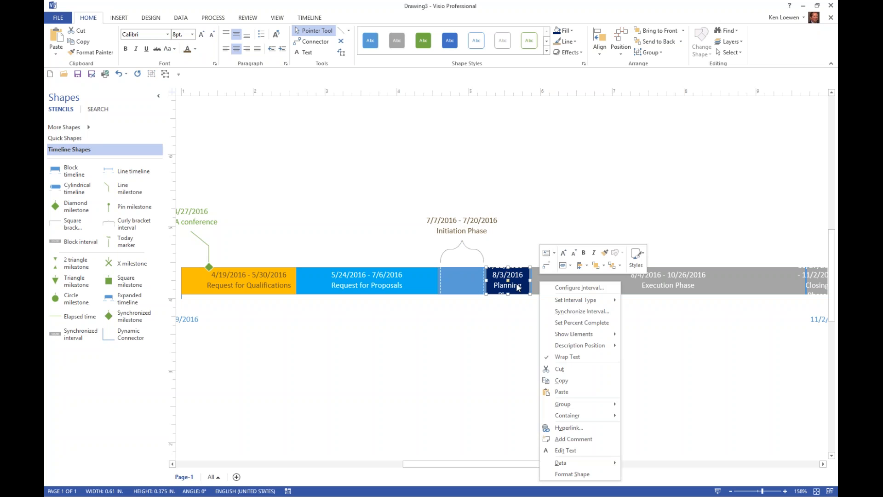
pyautogui.moveTo(596, 304)
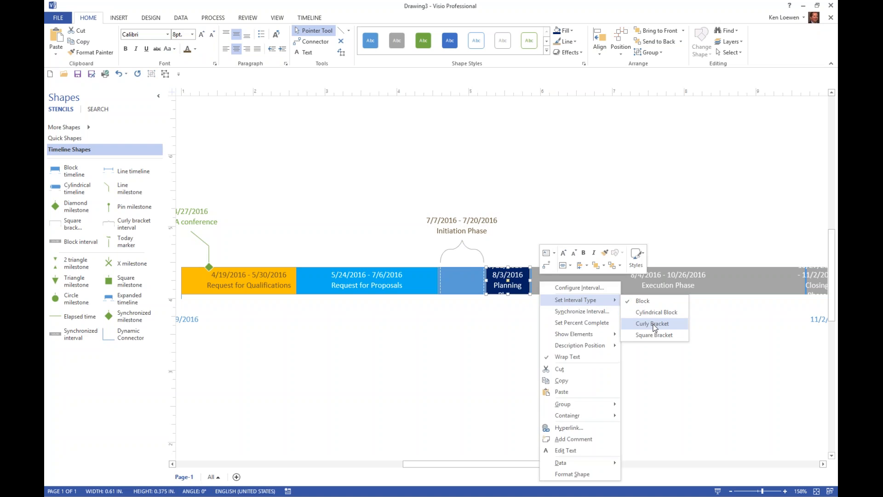
pyautogui.click(640, 323)
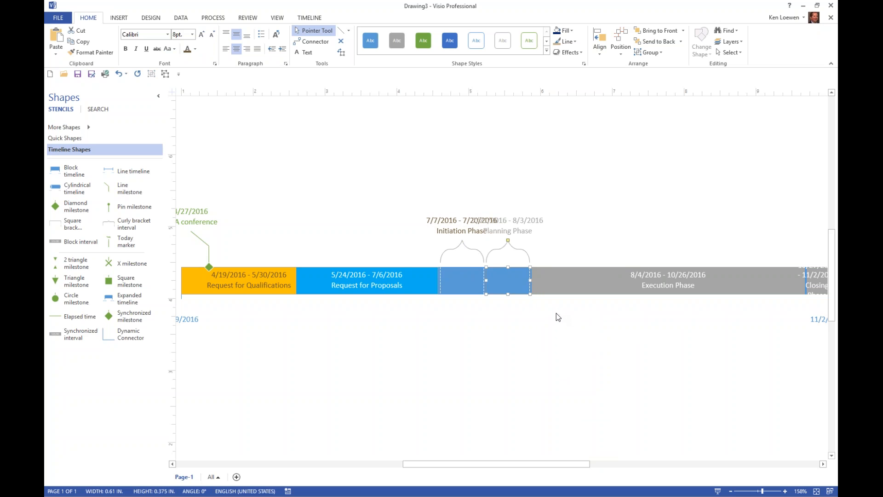
pyautogui.click(450, 232)
pyautogui.moveTo(462, 240); pyautogui.dragTo(462, 217)
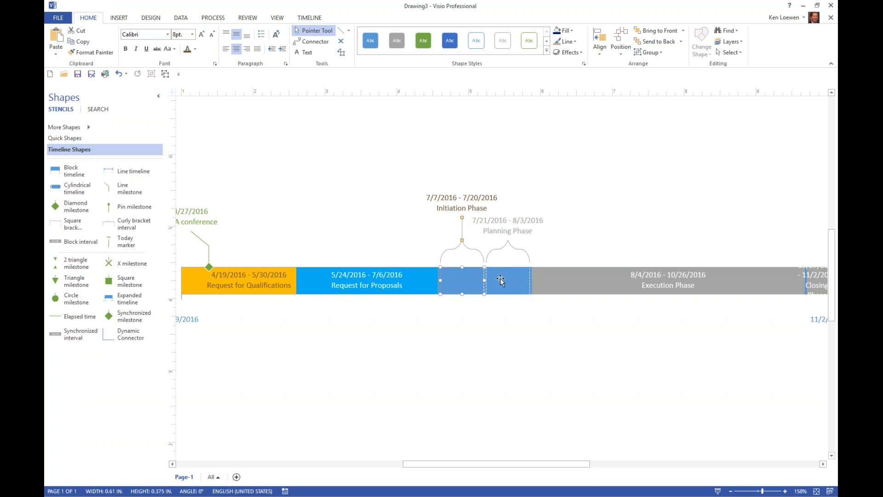
# Step: Apply the dark brown font color to the Planning Phase date and name labels
pyautogui.click(515, 221)
pyautogui.click(515, 220)
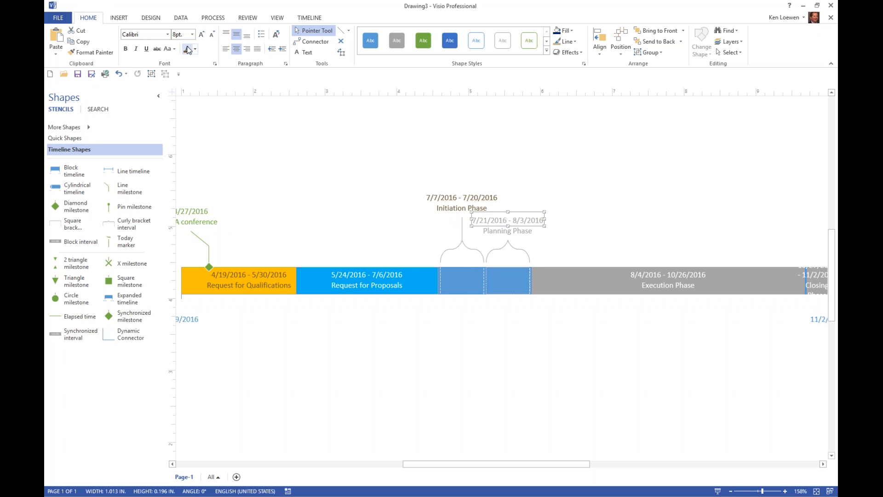
pyautogui.click(497, 232)
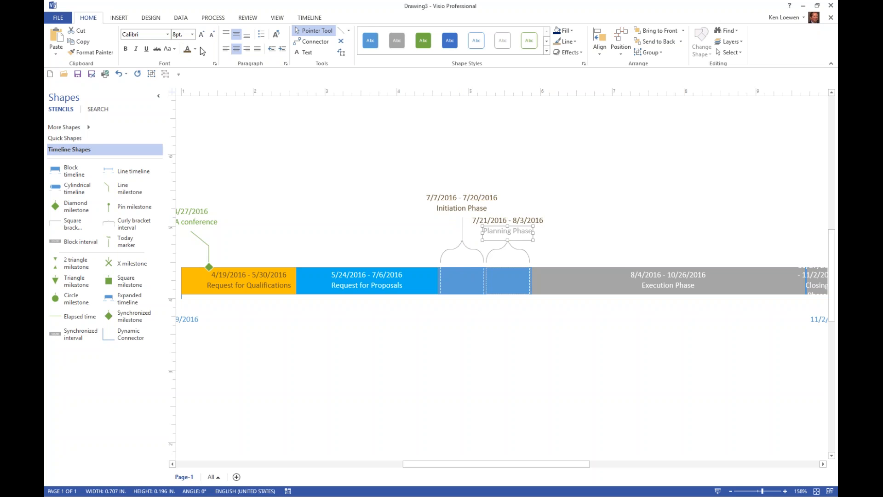
# Step: Fill the Execution Phase interval with the standard purple color
pyautogui.click(639, 271)
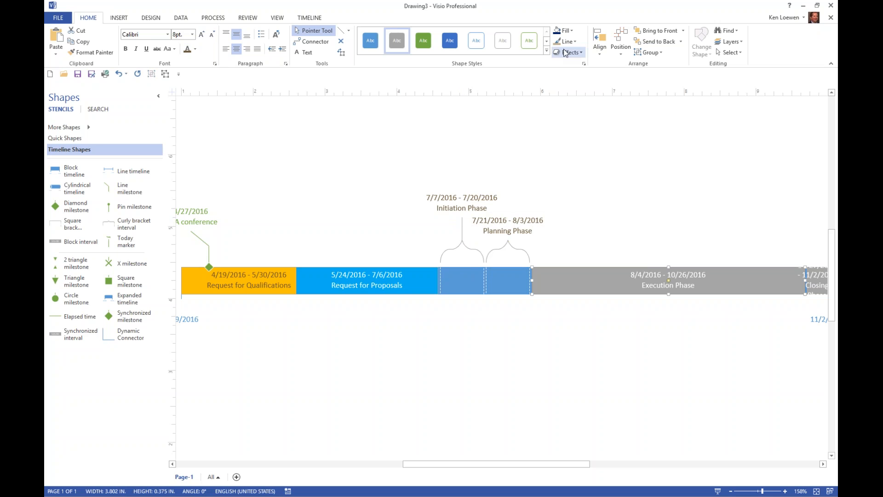
pyautogui.click(571, 31)
pyautogui.click(629, 134)
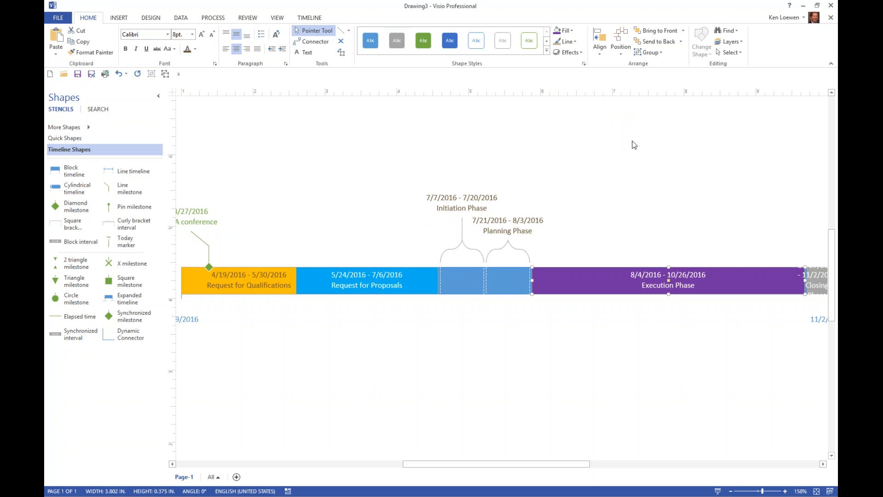
# Step: Change the Closing Phase interval type to Curly Bracket
pyautogui.click(823, 464)
pyautogui.click(762, 282)
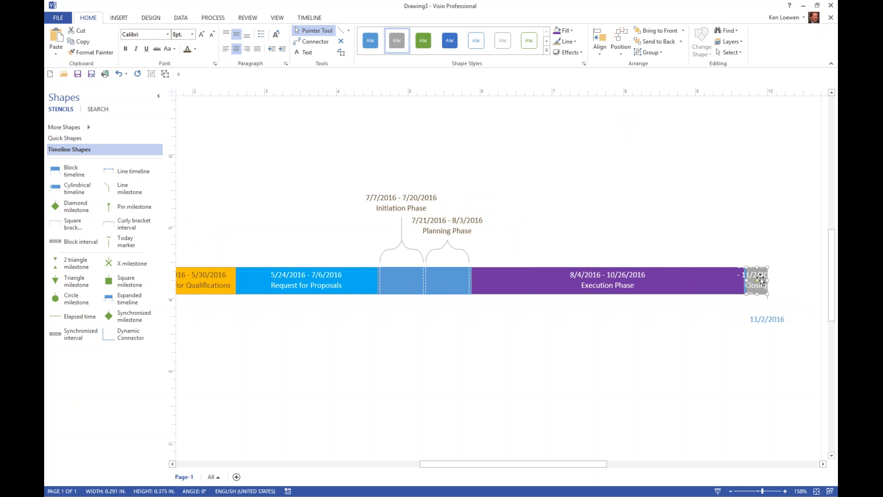
pyautogui.rightClick(760, 278)
pyautogui.moveTo(751, 297)
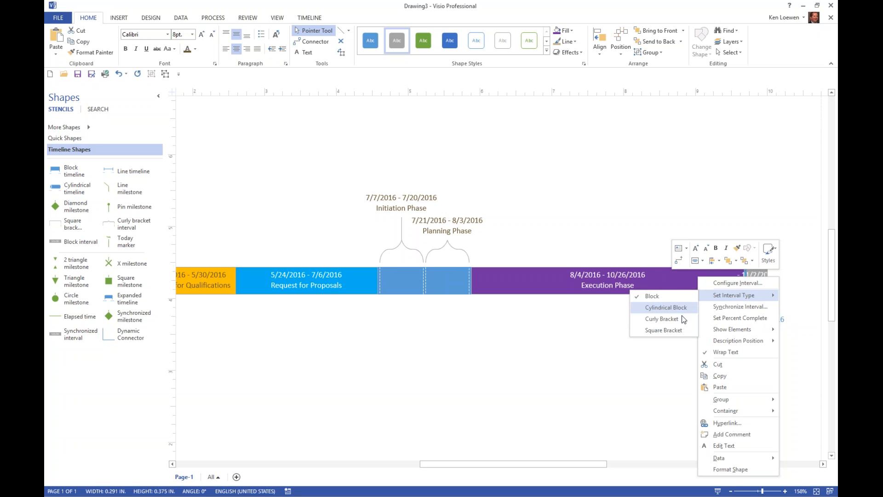
pyautogui.click(670, 318)
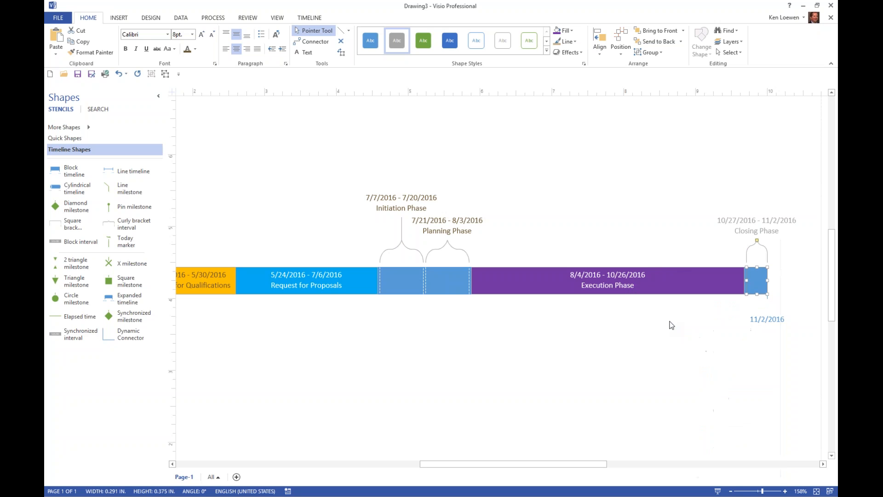
# Step: Apply the dark brown font color to the Closing Phase date and name labels
pyautogui.click(756, 223)
pyautogui.click(188, 49)
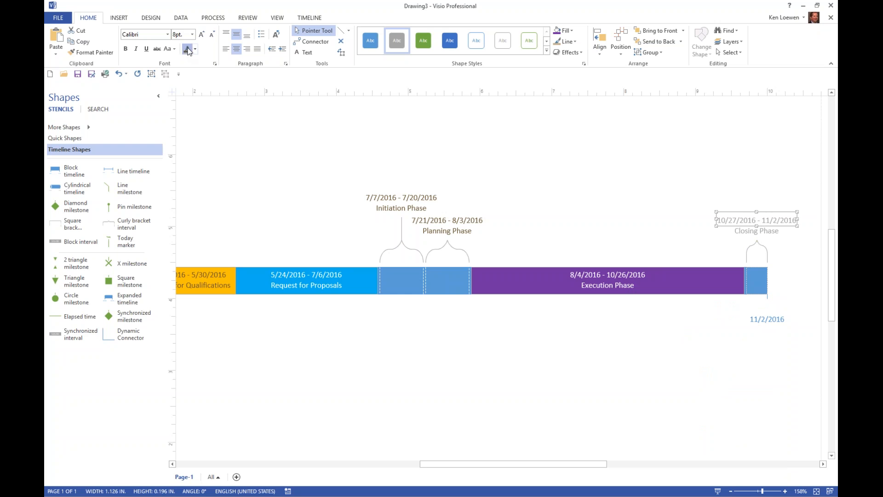
pyautogui.click(750, 233)
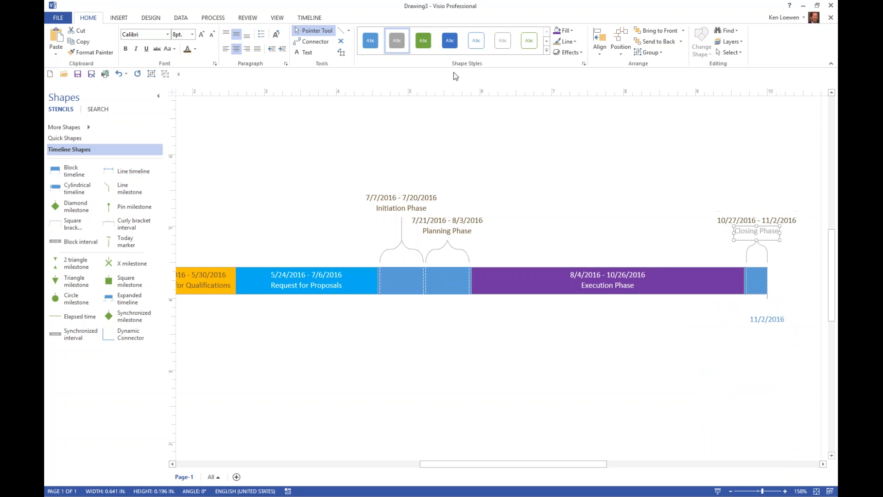
pyautogui.click(187, 50)
# Step: Examine the shape data of the Execution Phase interval, enlarging the data window, and close it
pyautogui.rightClick(743, 284)
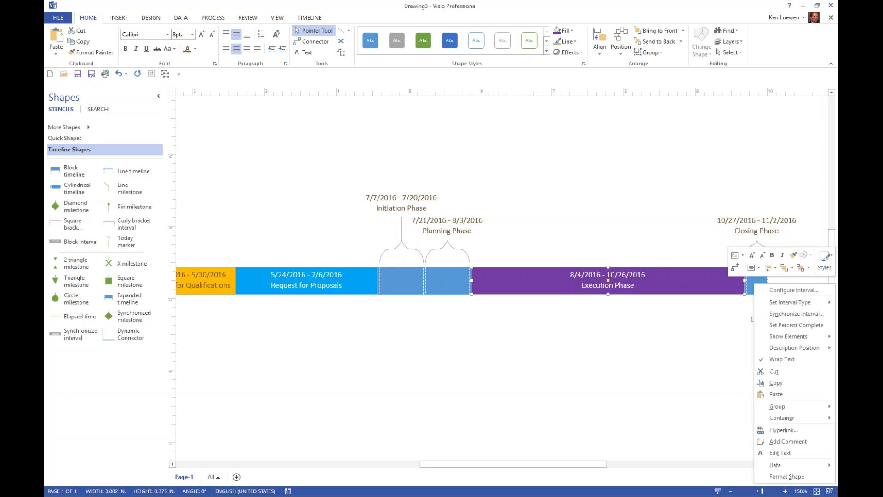
pyautogui.moveTo(776, 466)
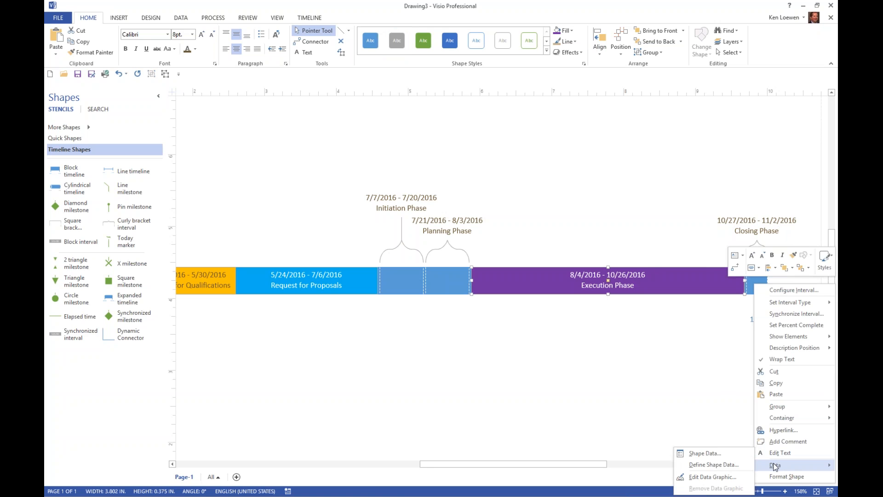
pyautogui.click(716, 453)
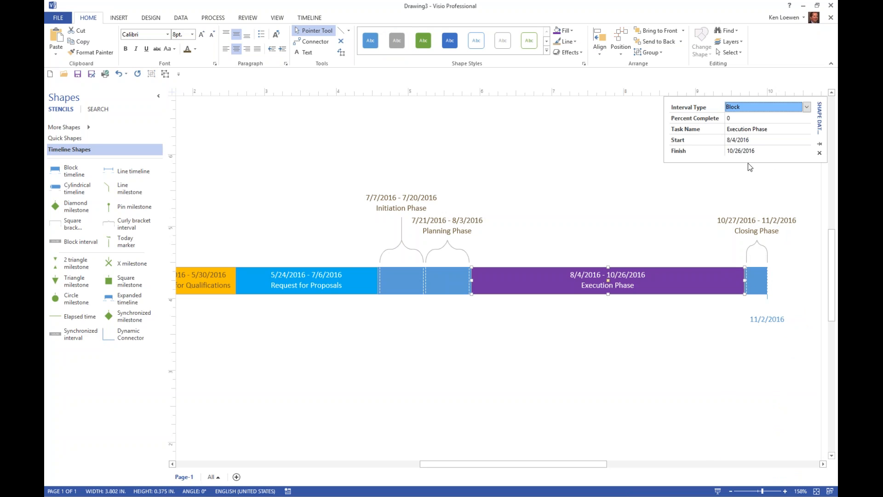
pyautogui.moveTo(747, 163); pyautogui.dragTo(746, 185)
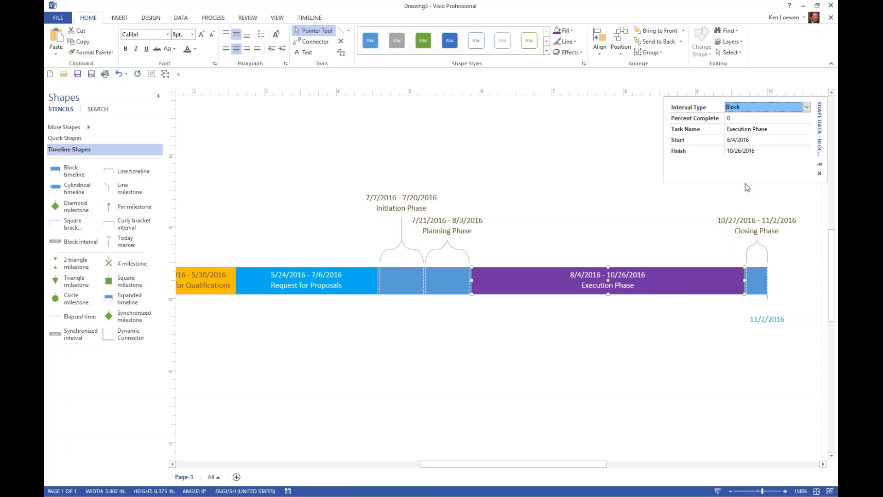
pyautogui.click(822, 176)
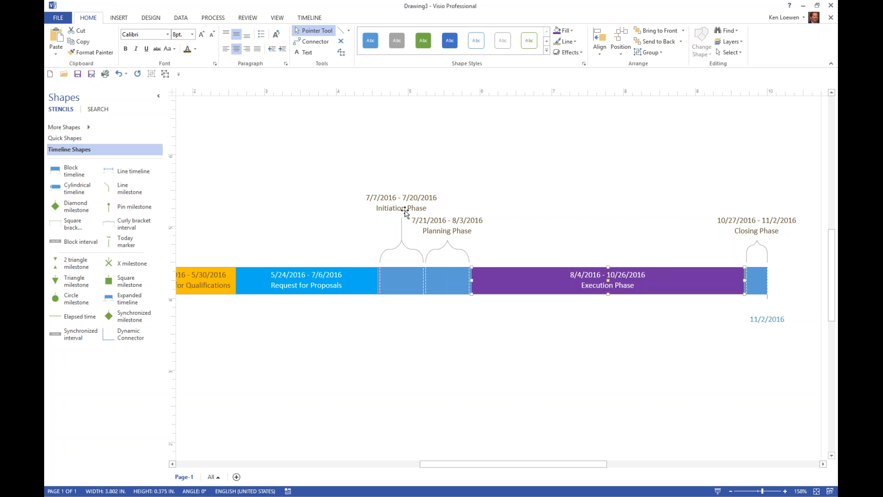
# Step: Examine the external data source types offered for linking to shapes, including SQL Server database and SharePoint Foundation list, and cancel without linking
pyautogui.click(309, 17)
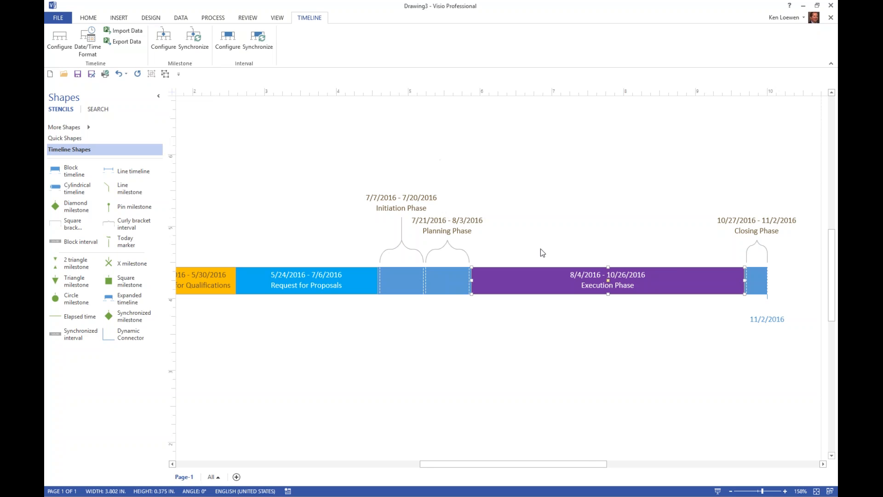
pyautogui.rightClick(574, 277)
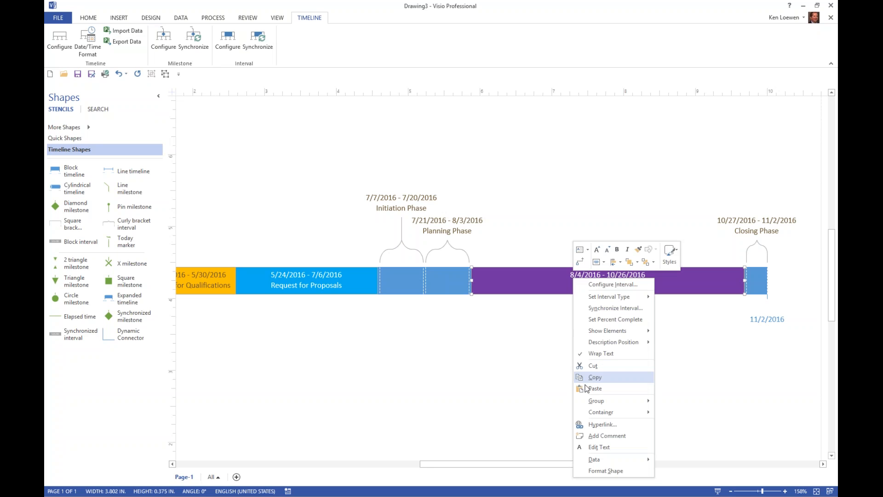
pyautogui.moveTo(602, 459)
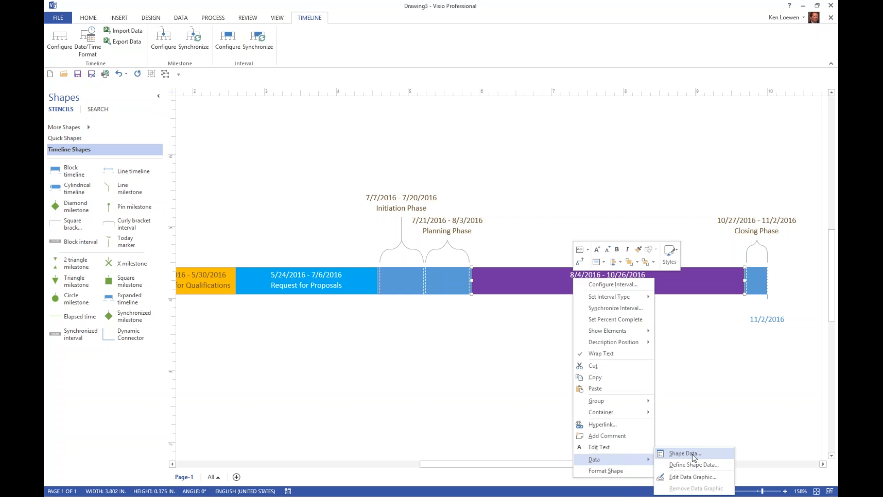
pyautogui.click(181, 17)
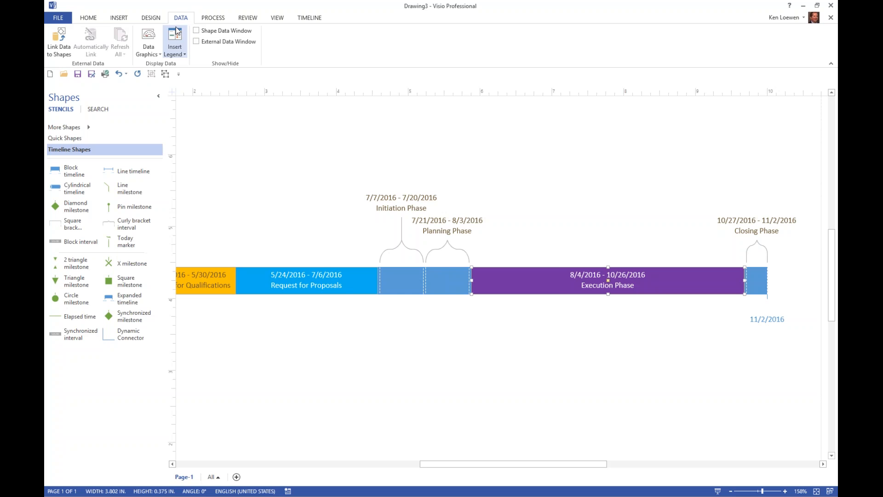
pyautogui.click(63, 46)
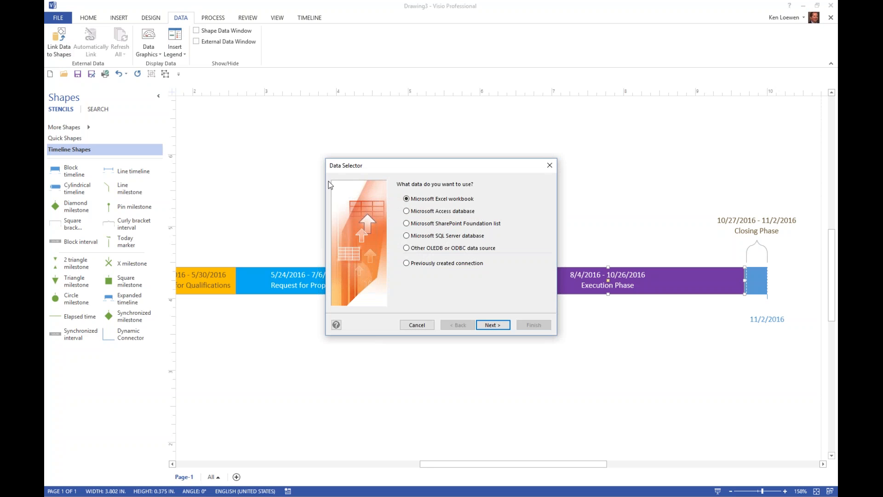
pyautogui.click(438, 235)
pyautogui.click(417, 325)
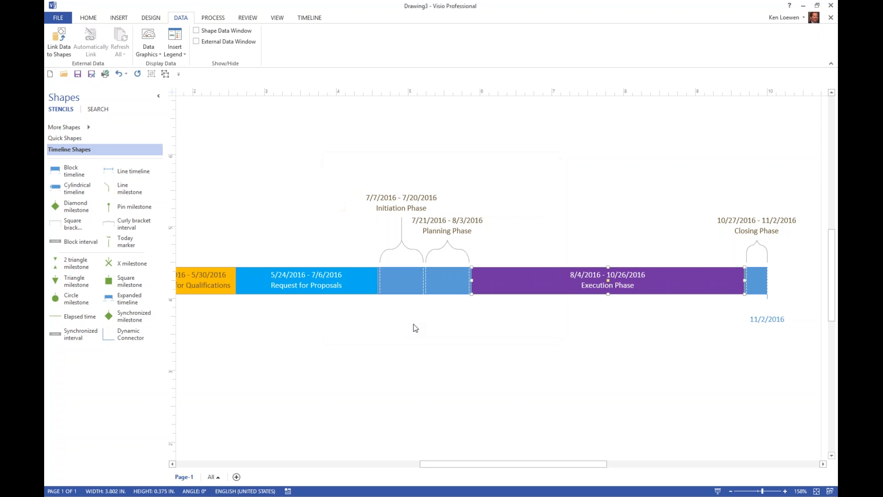
pyautogui.click(63, 37)
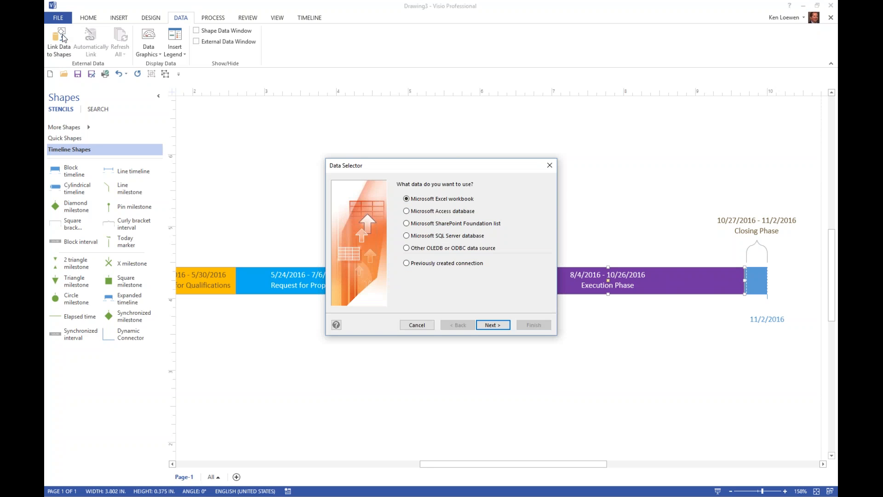
pyautogui.click(406, 236)
pyautogui.click(406, 223)
pyautogui.click(418, 325)
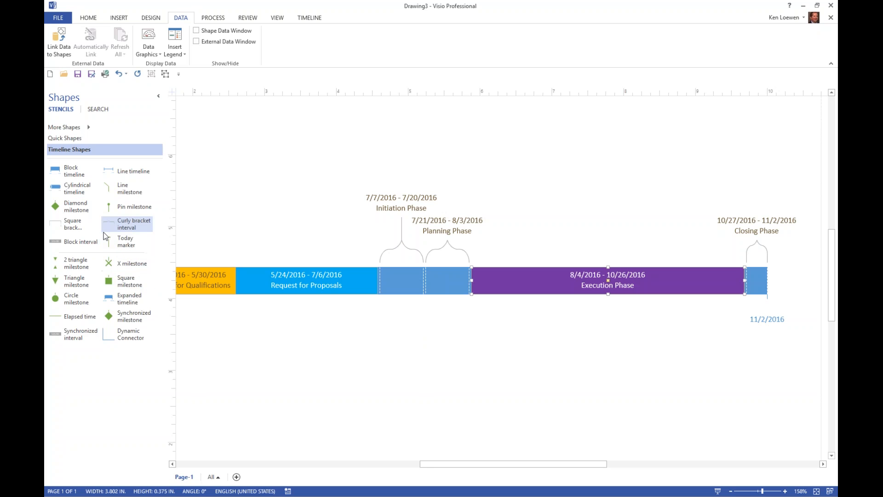
# Step: Add a block interval from 6/15/2016 to 7/18/2016 over the Request for Proposals and Initiation Phase intervals, described as "Overlapping task"
pyautogui.moveTo(76, 242); pyautogui.dragTo(362, 279)
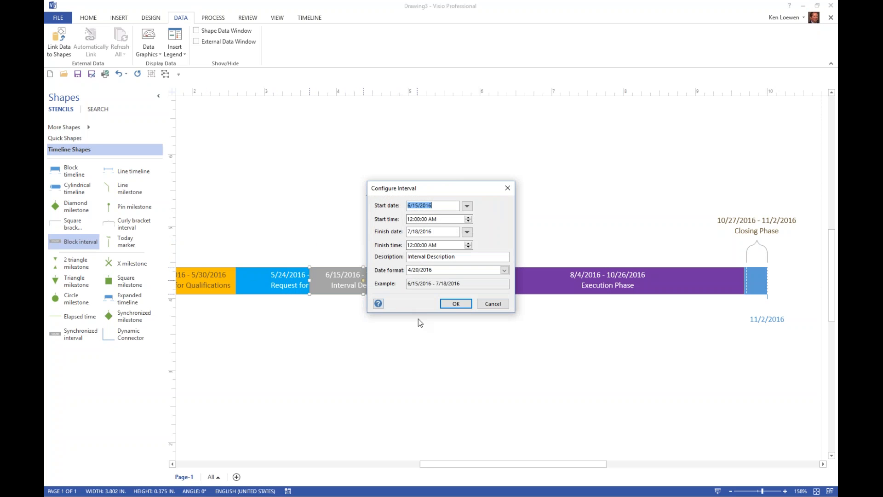
pyautogui.moveTo(471, 259); pyautogui.dragTo(373, 251)
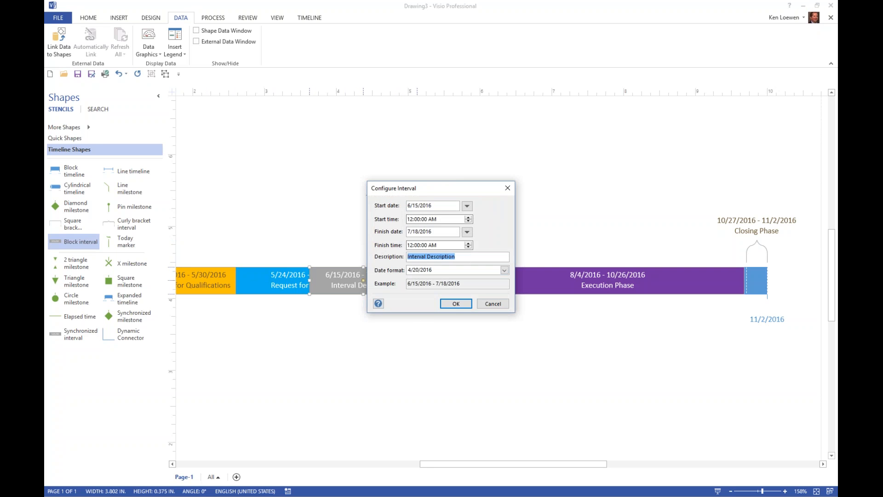
pyautogui.write('Overlapping task')
pyautogui.click(454, 304)
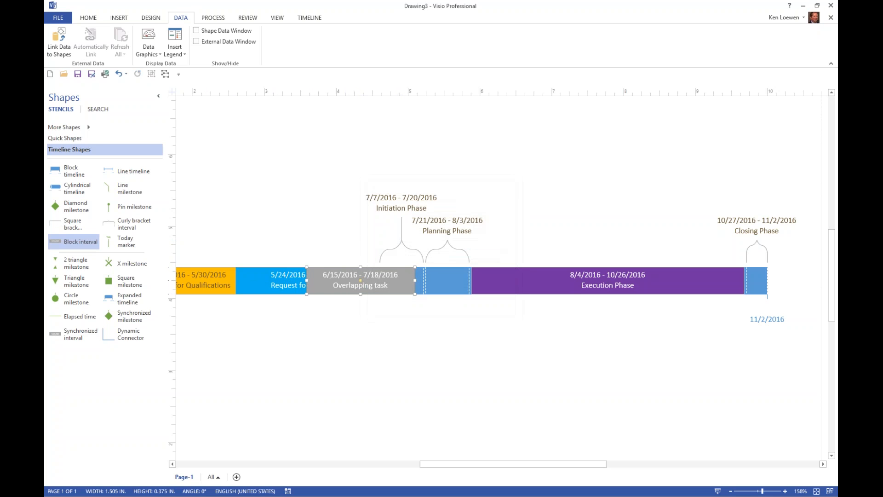
# Step: Increase the timeline's height to about 1.25 inches and try to reduce the height of the Overlapping task interval alone
pyautogui.click(453, 278)
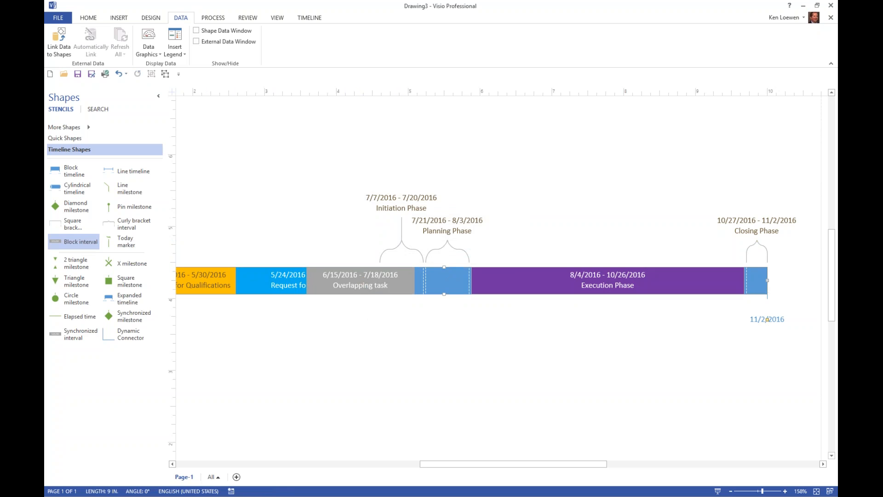
pyautogui.moveTo(444, 267); pyautogui.dragTo(445, 236)
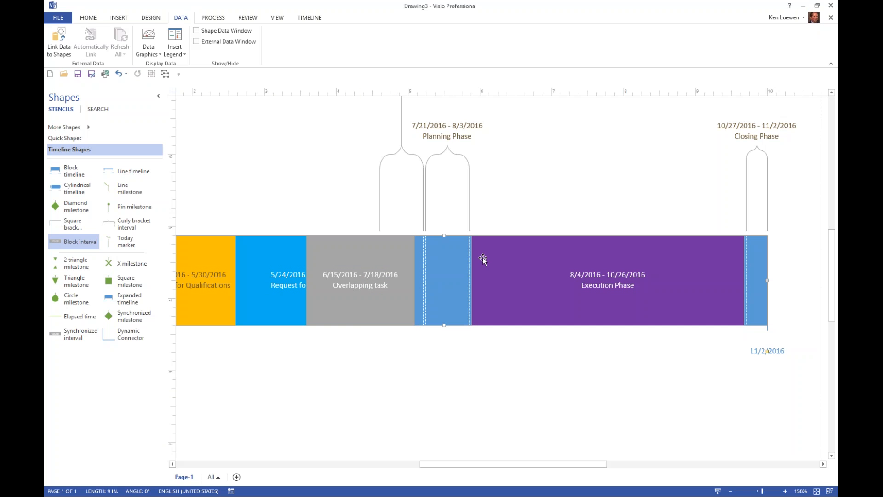
pyautogui.click(370, 247)
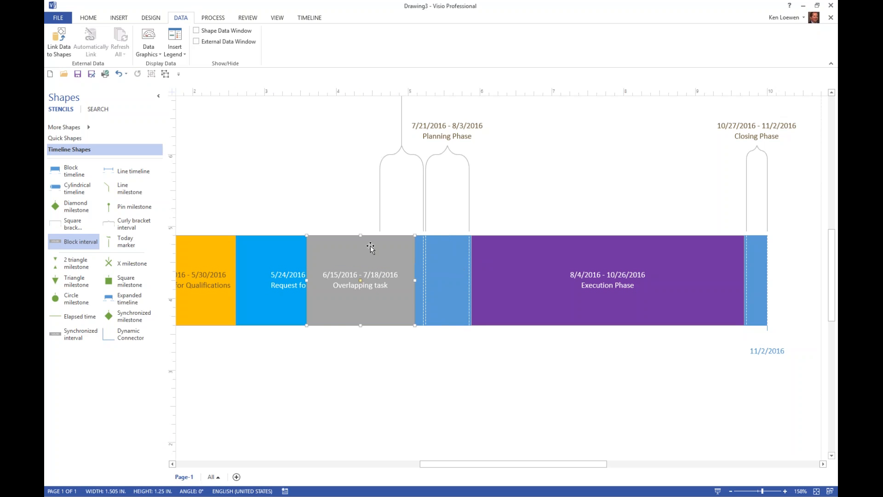
pyautogui.moveTo(361, 236); pyautogui.dragTo(361, 281)
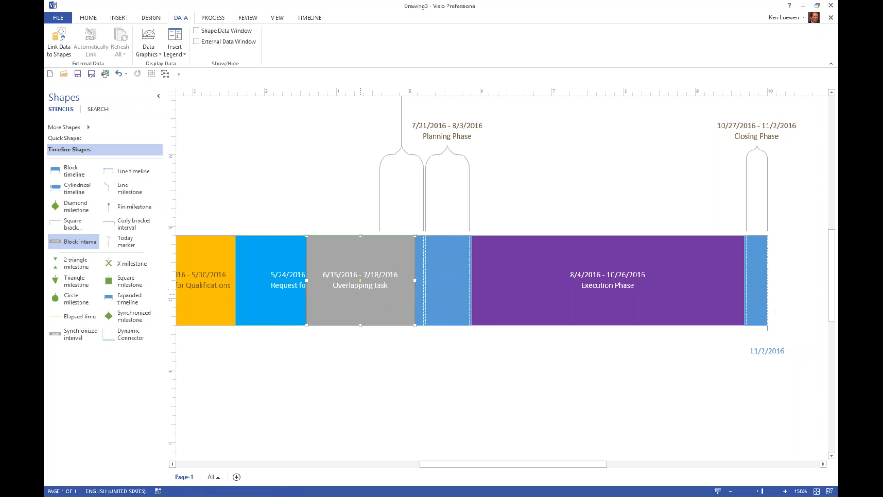
# Step: Try to shorten the Request for Proposals interval's height and move the interval up off the timeline bar
pyautogui.moveTo(368, 292); pyautogui.dragTo(297, 279)
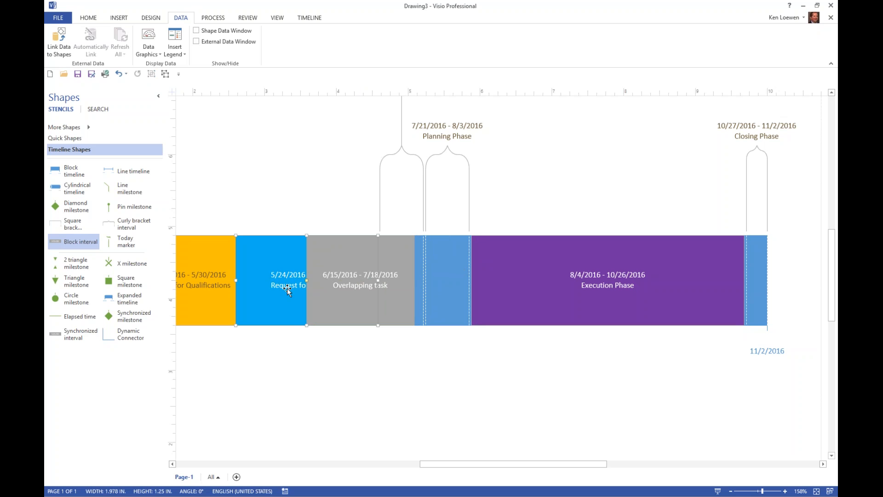
pyautogui.moveTo(306, 325); pyautogui.dragTo(318, 253)
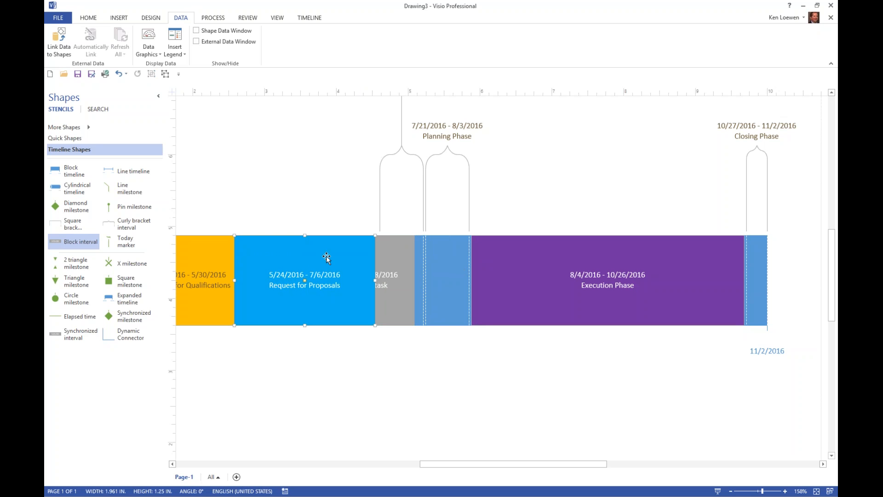
pyautogui.rightClick(400, 256)
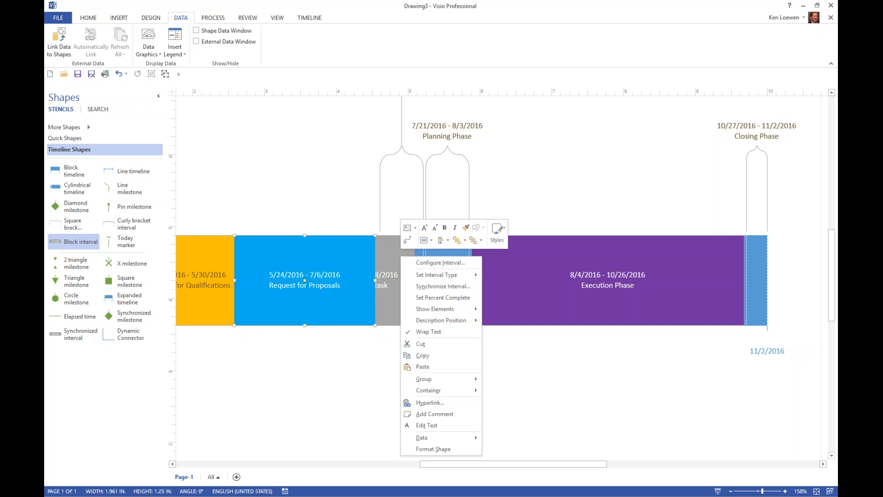
pyautogui.click(328, 256)
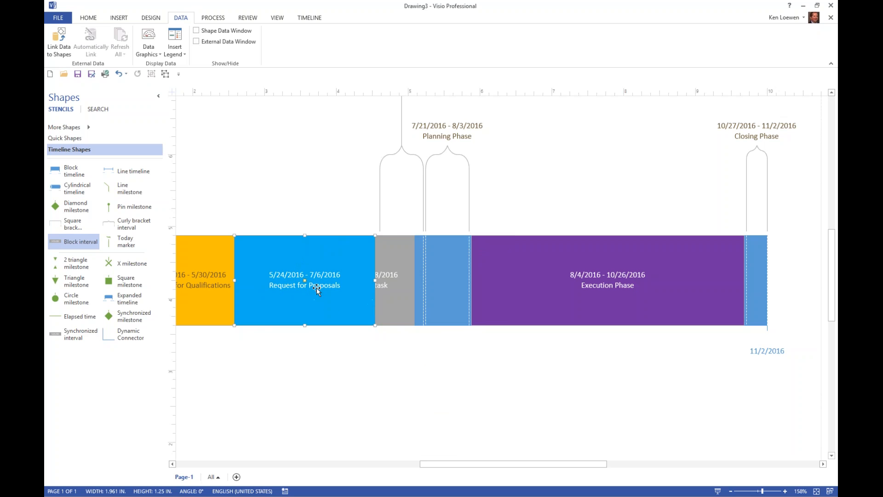
pyautogui.moveTo(308, 270); pyautogui.dragTo(304, 195)
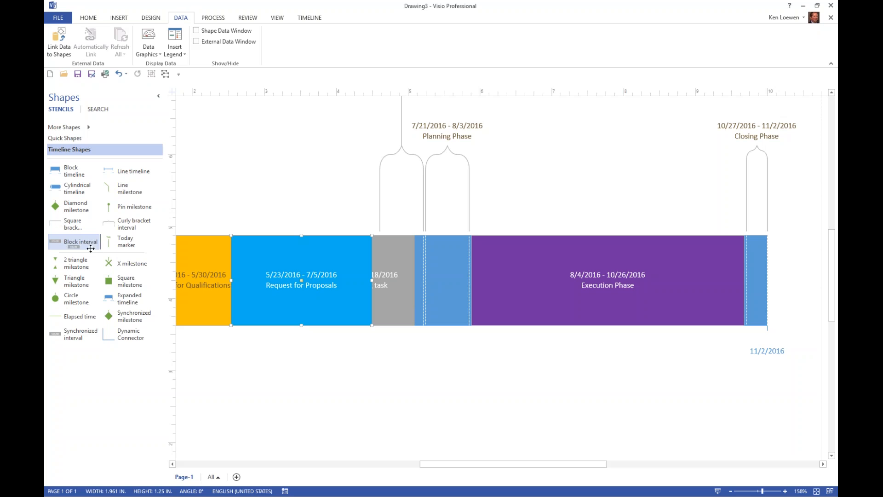
# Step: Place an expanded timeline covering 5/23/2016 to 10/17/2016 below the main timeline
pyautogui.moveTo(122, 301); pyautogui.dragTo(476, 401)
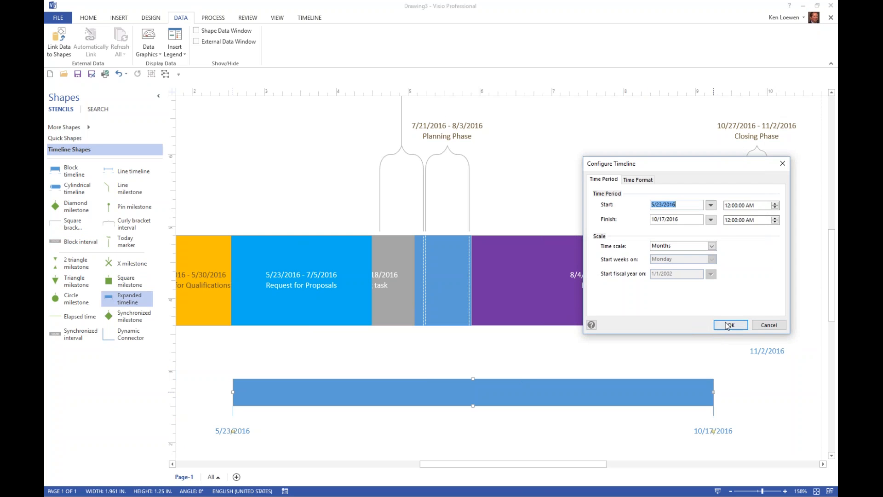